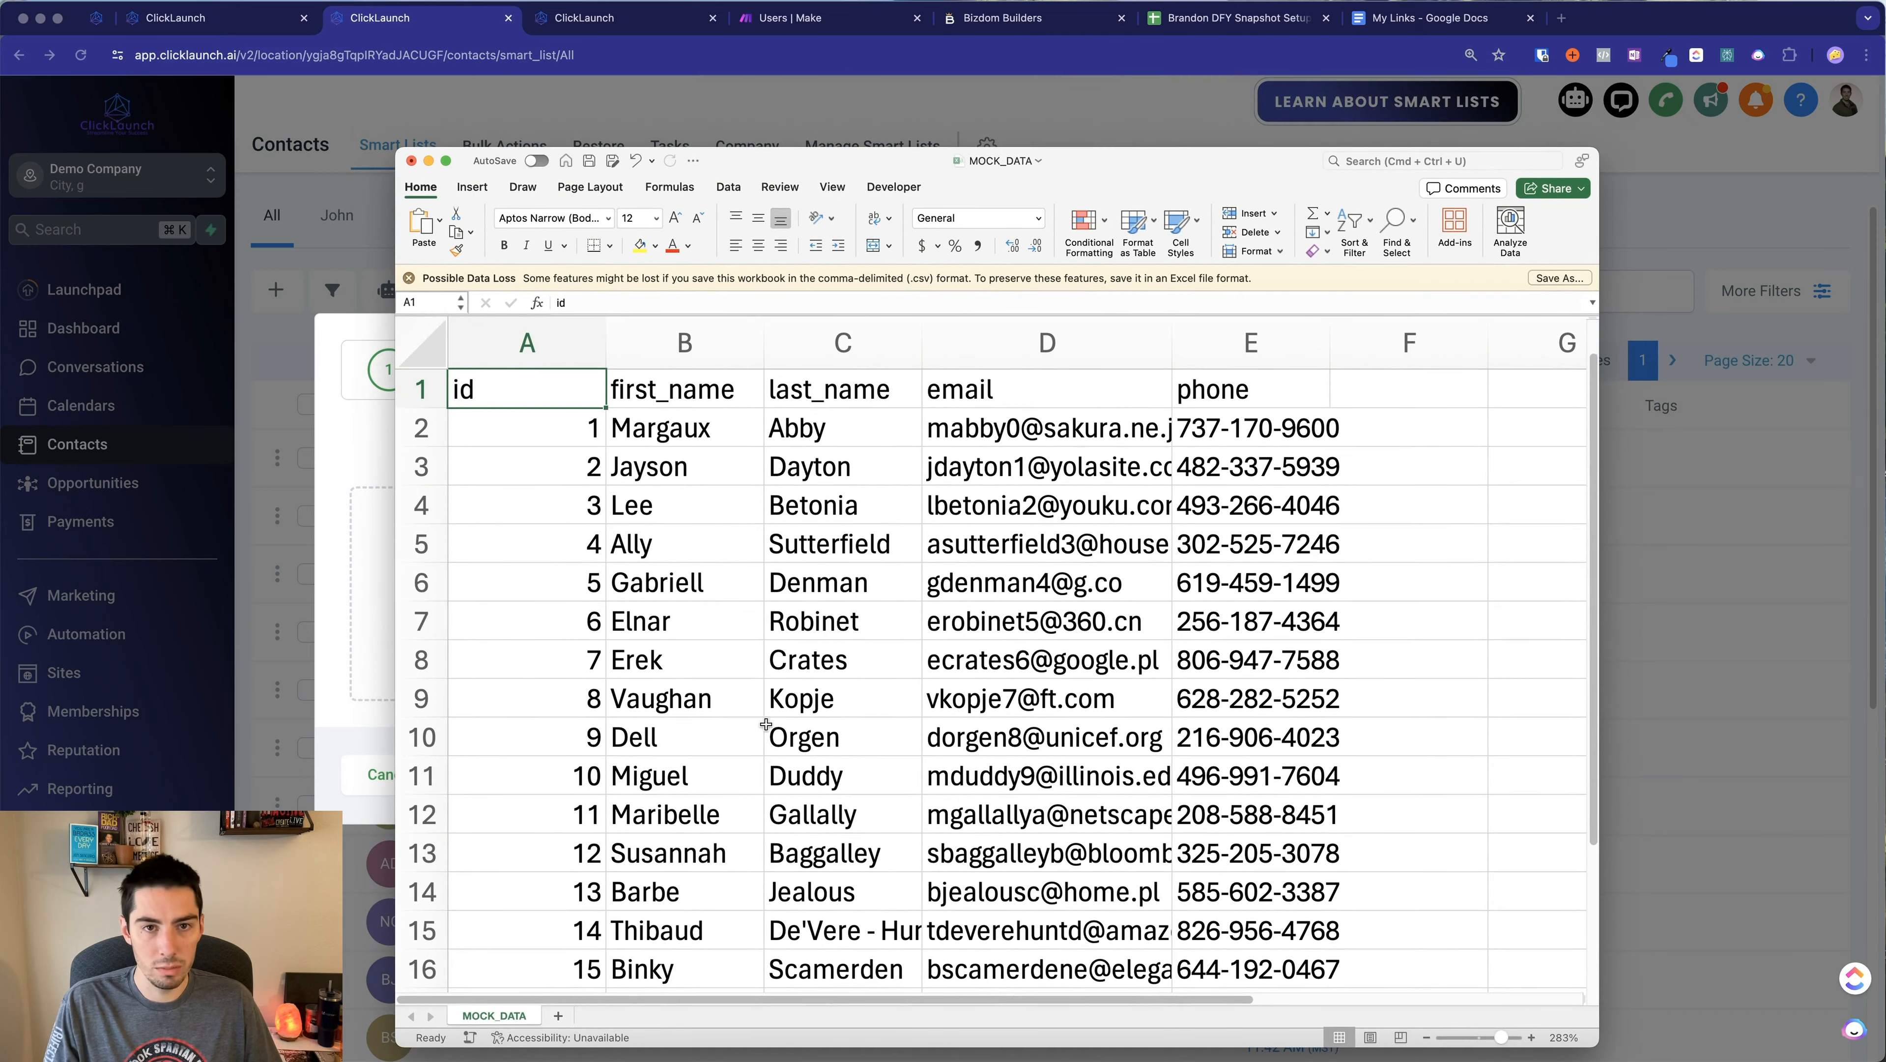
Upload MOCK_DATA.csv to the contact import, confirm the contacts' consent and continue to column mapping
left_click_drag(1141, 168, 1885, 204)
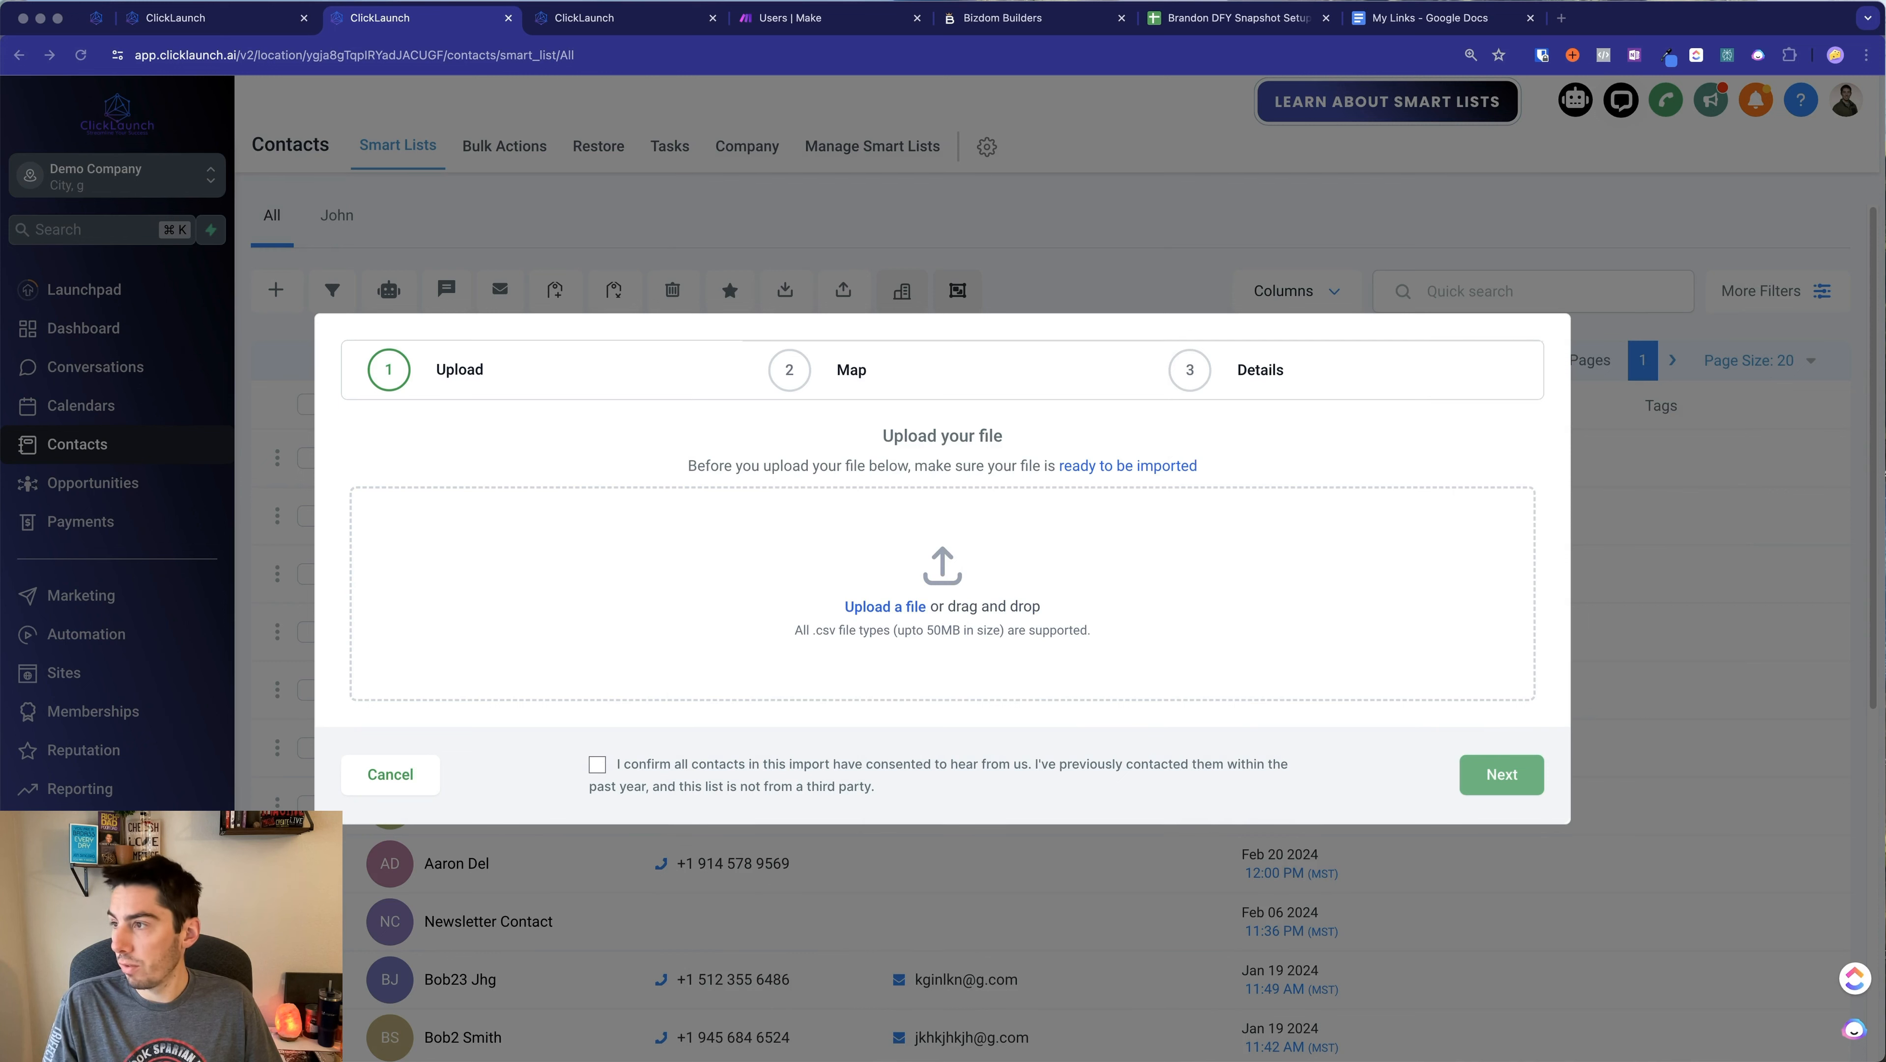
left_click_drag(2, 595, 998, 603)
left_click(601, 785)
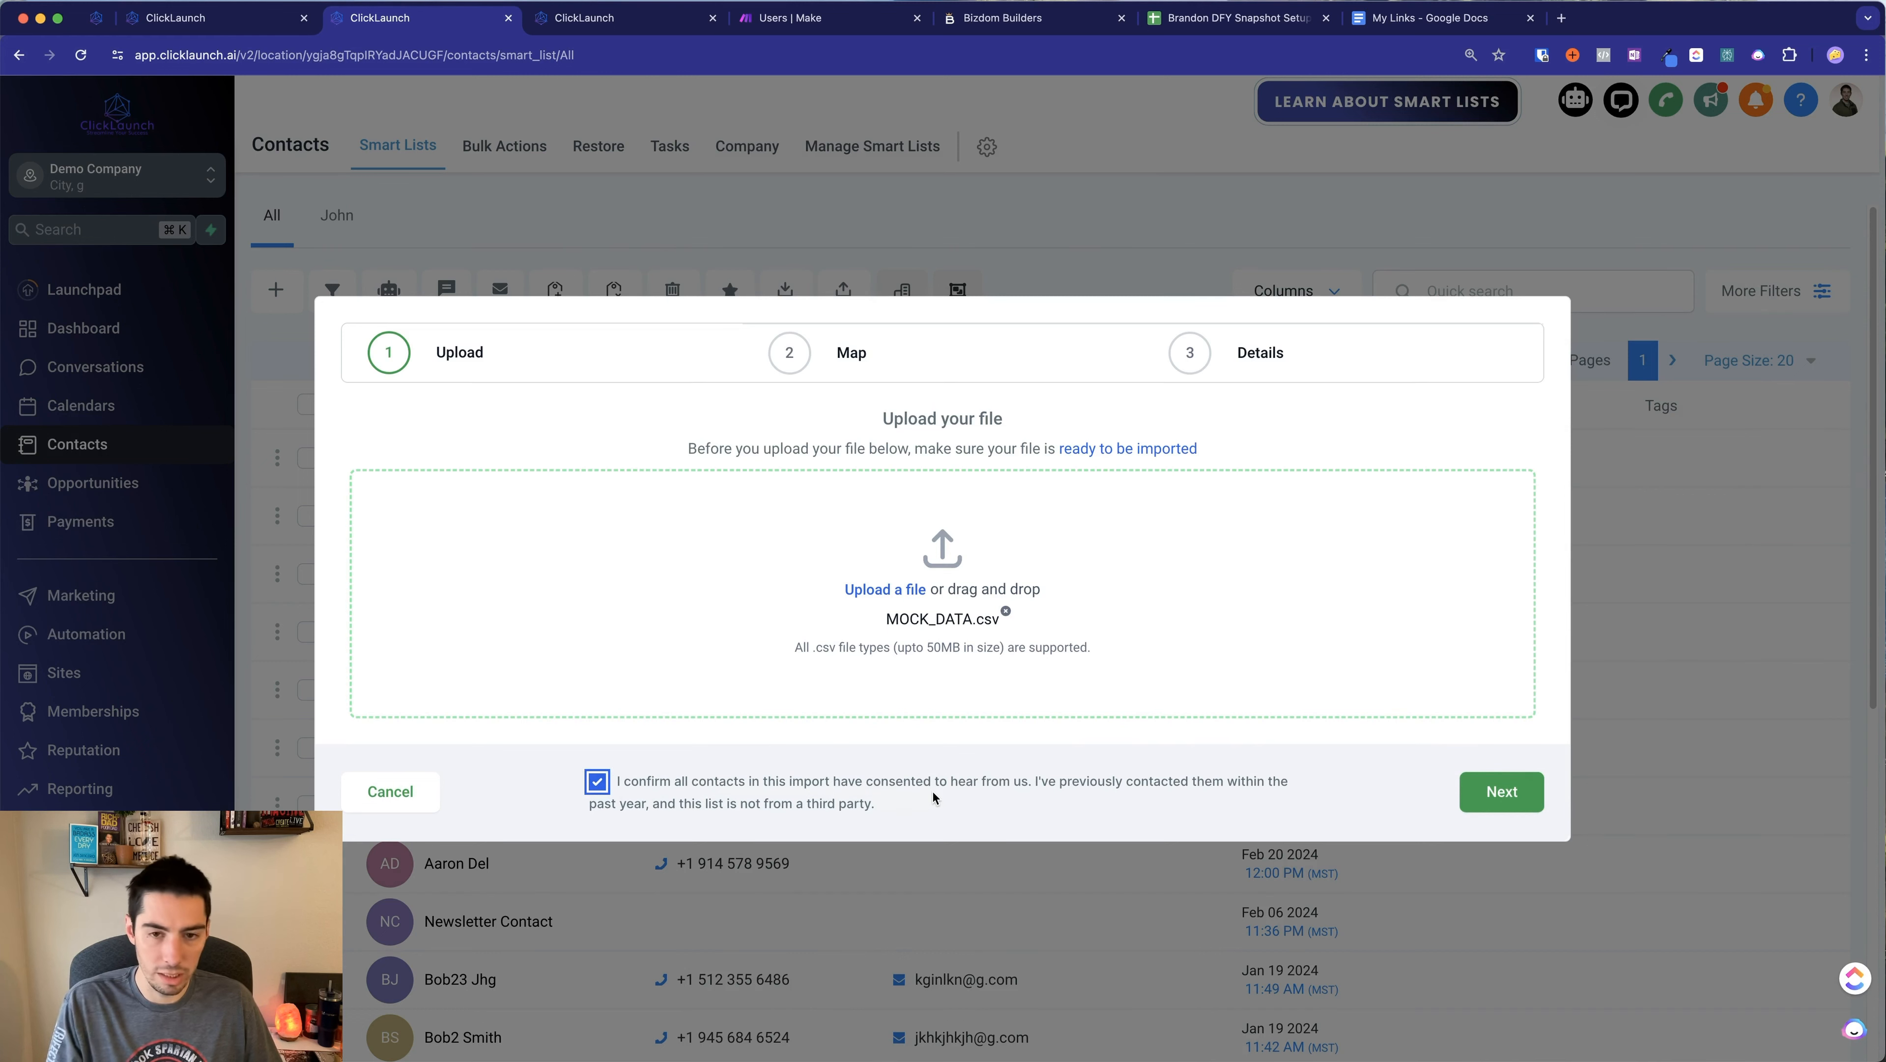
left_click(1461, 805)
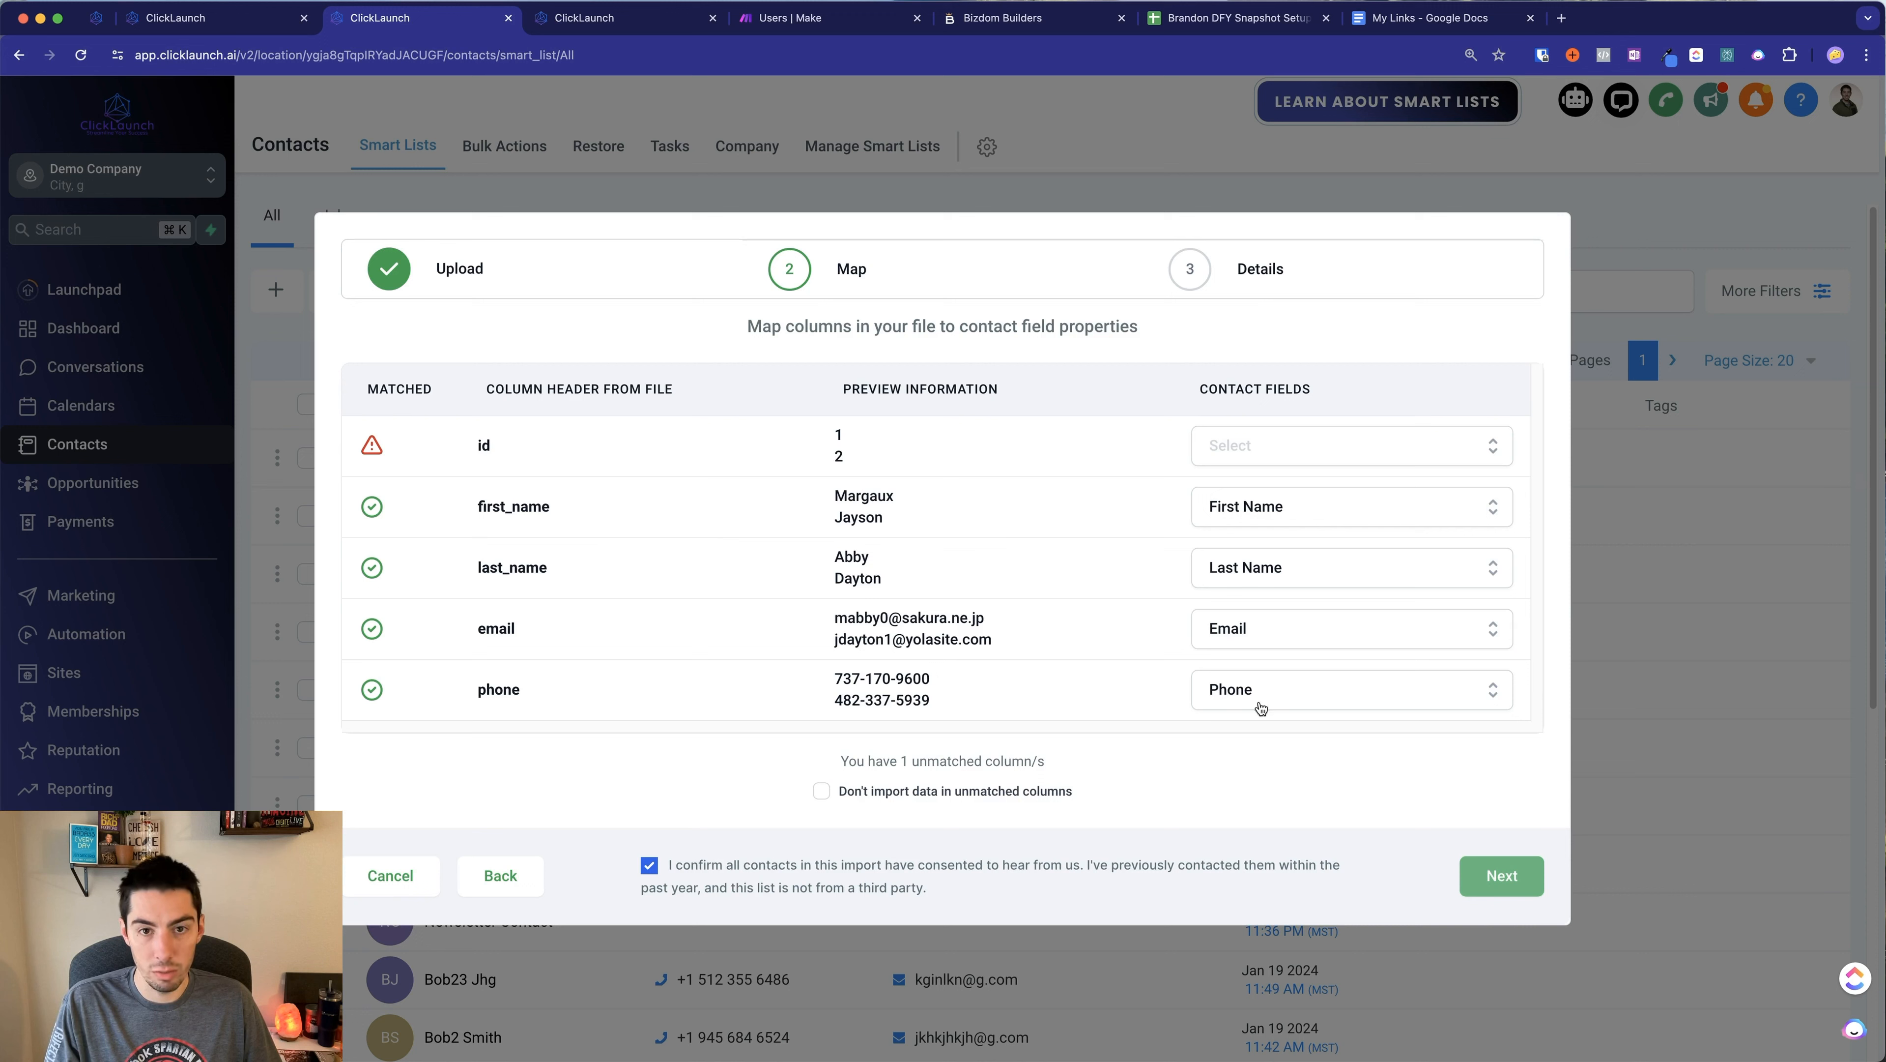
Inspect the contact field choices for the first_name and phone columns, and cancel the import
left_click(1258, 508)
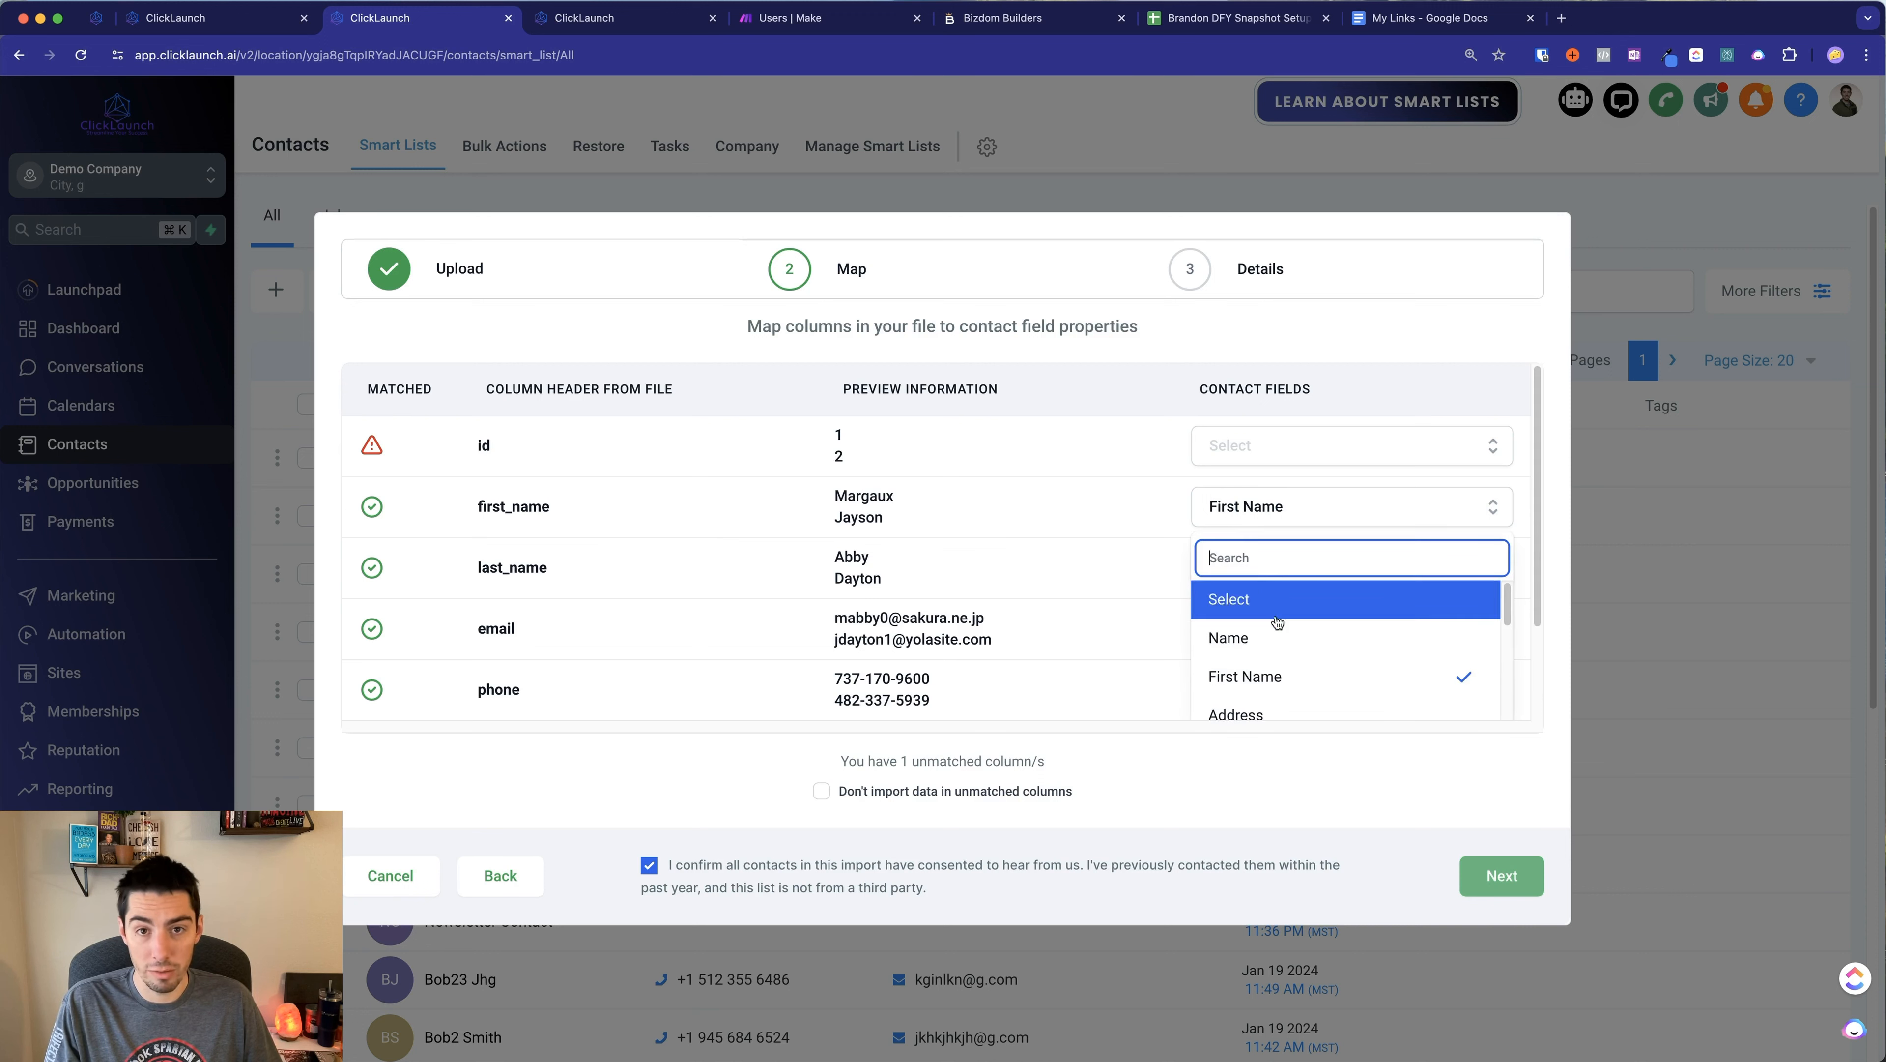
left_click(1258, 506)
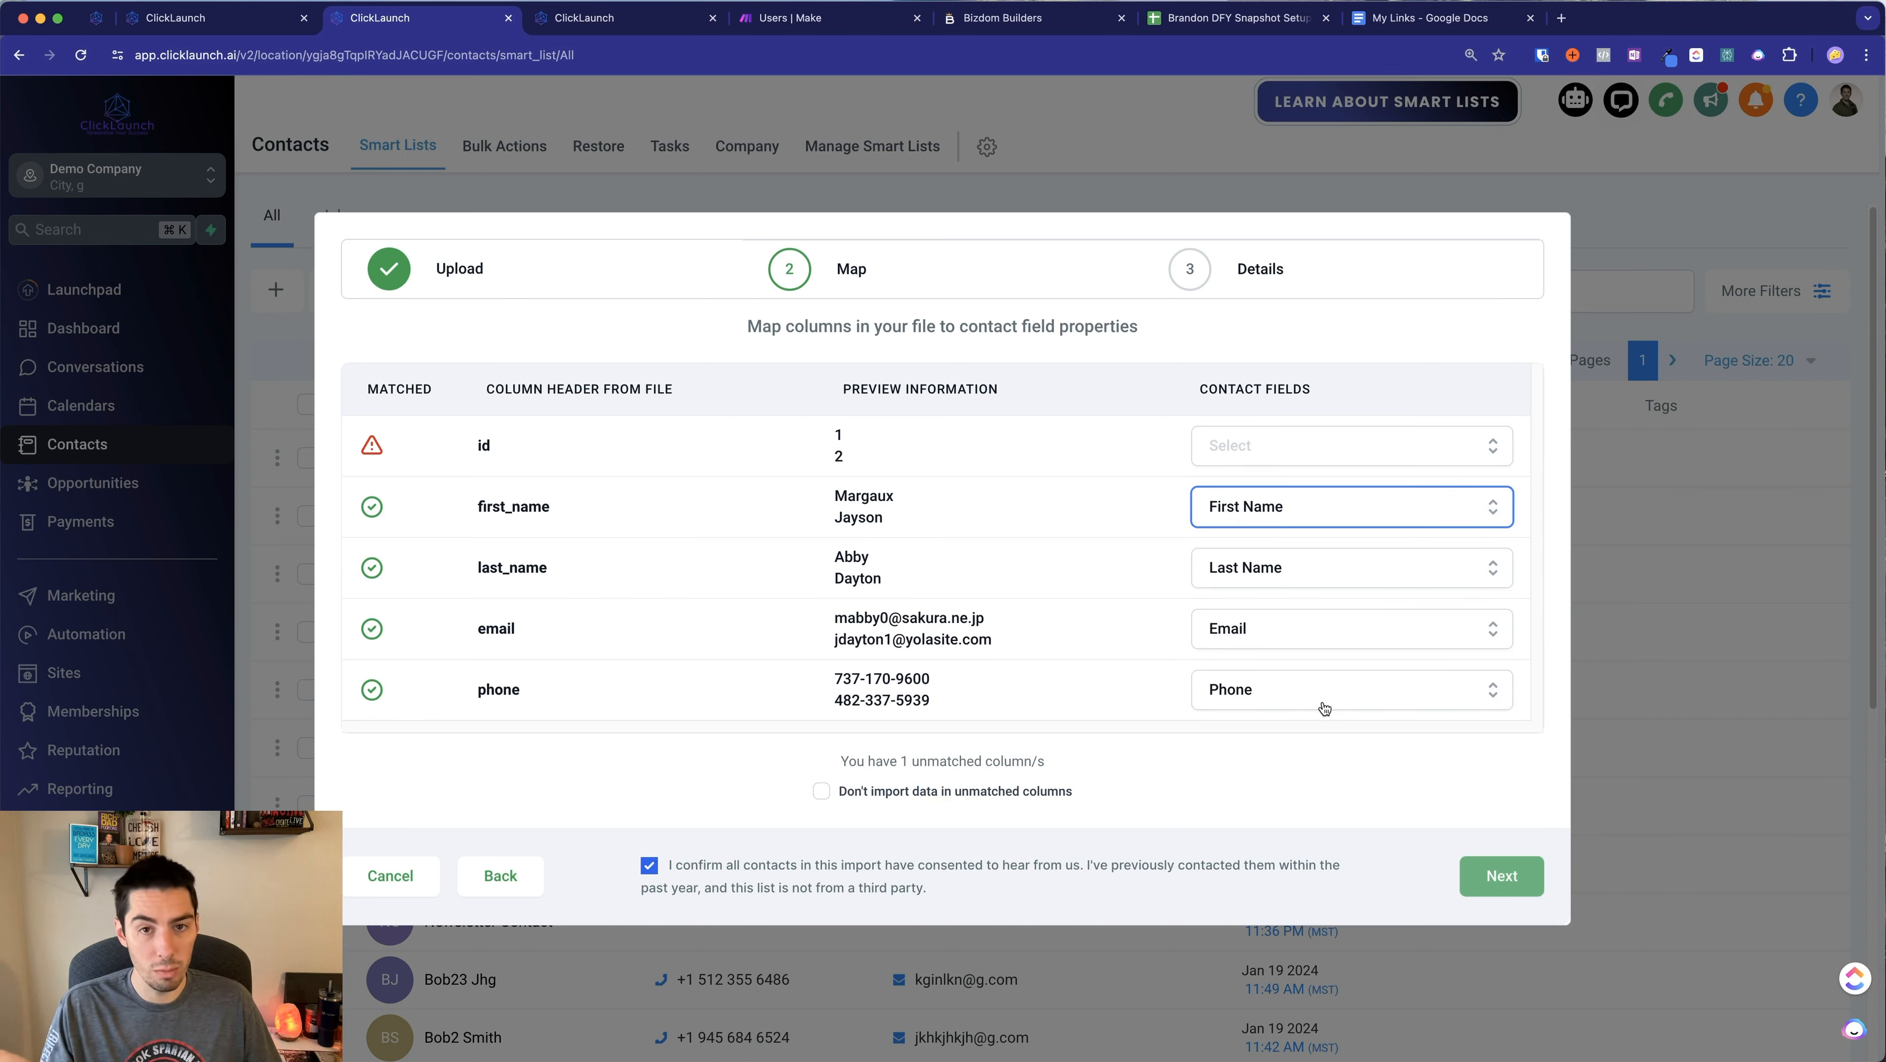
left_click(1281, 699)
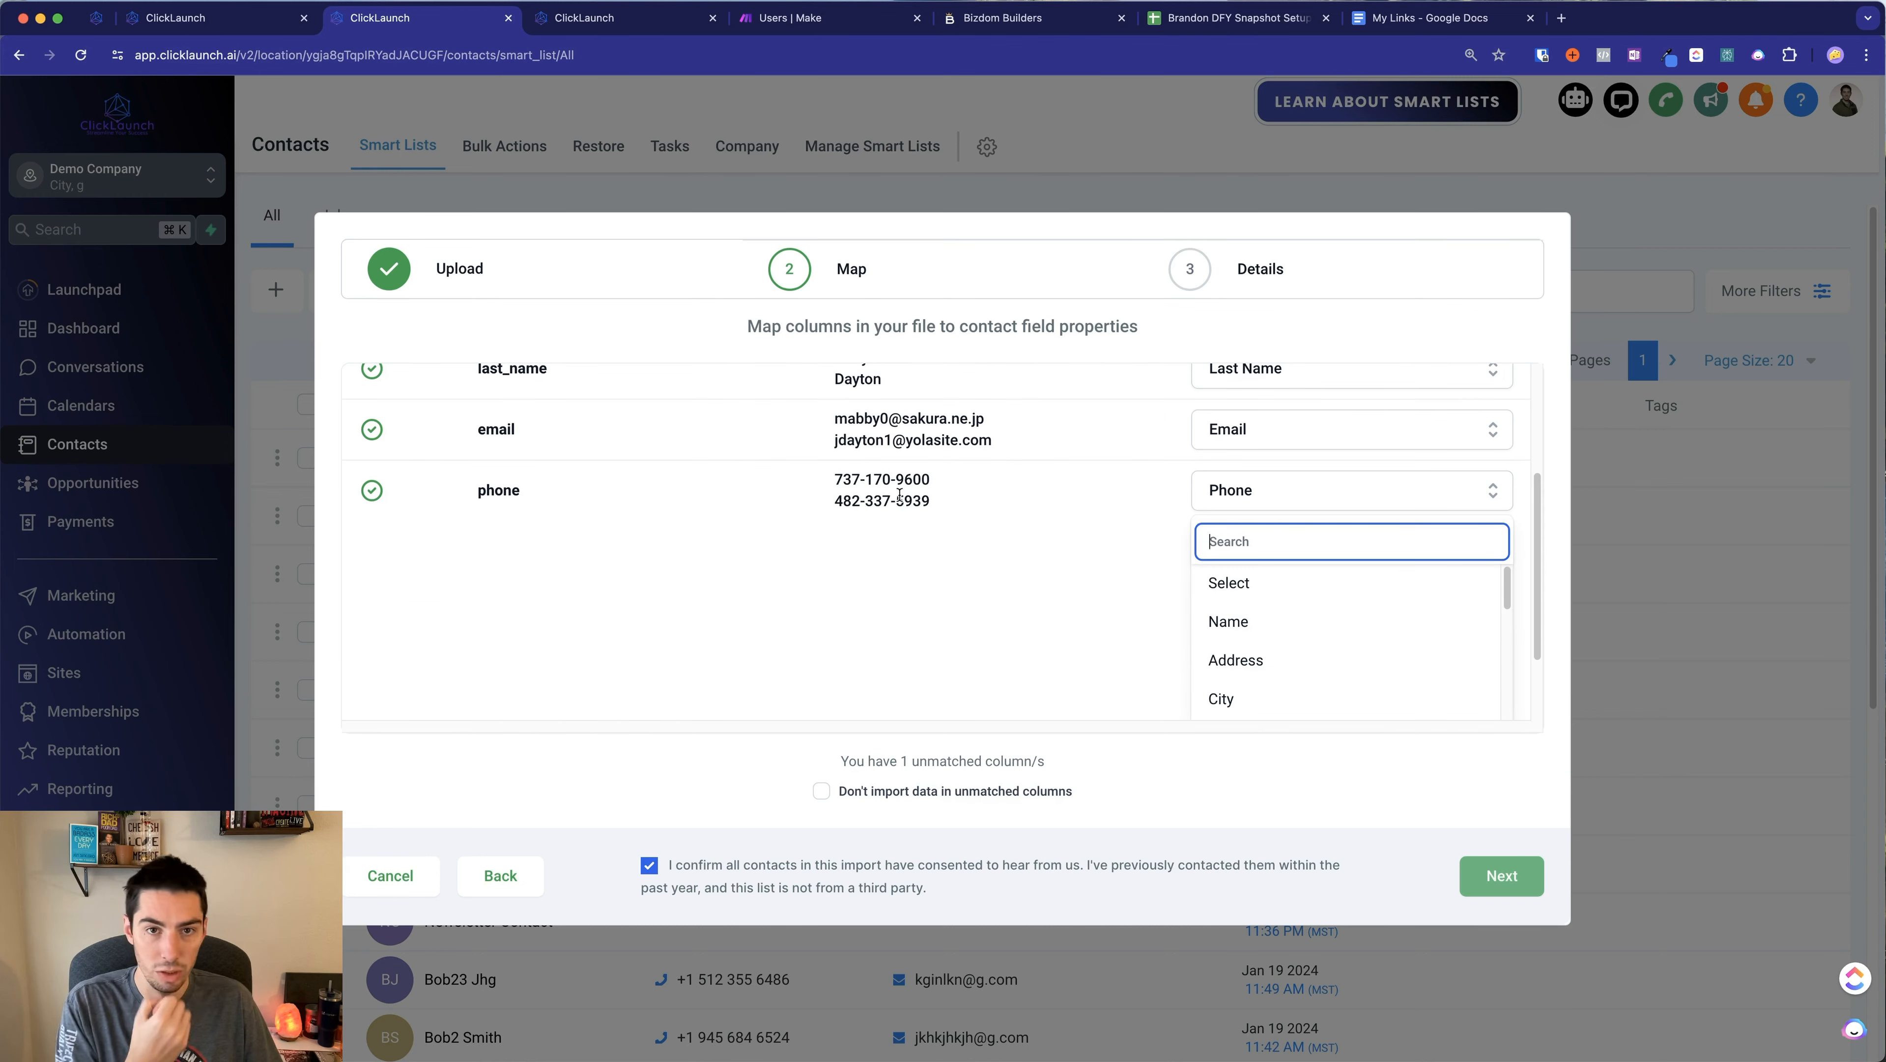
scroll(1313, 632, "down", 5)
scroll(1313, 632, "up", 2)
left_click(1263, 661)
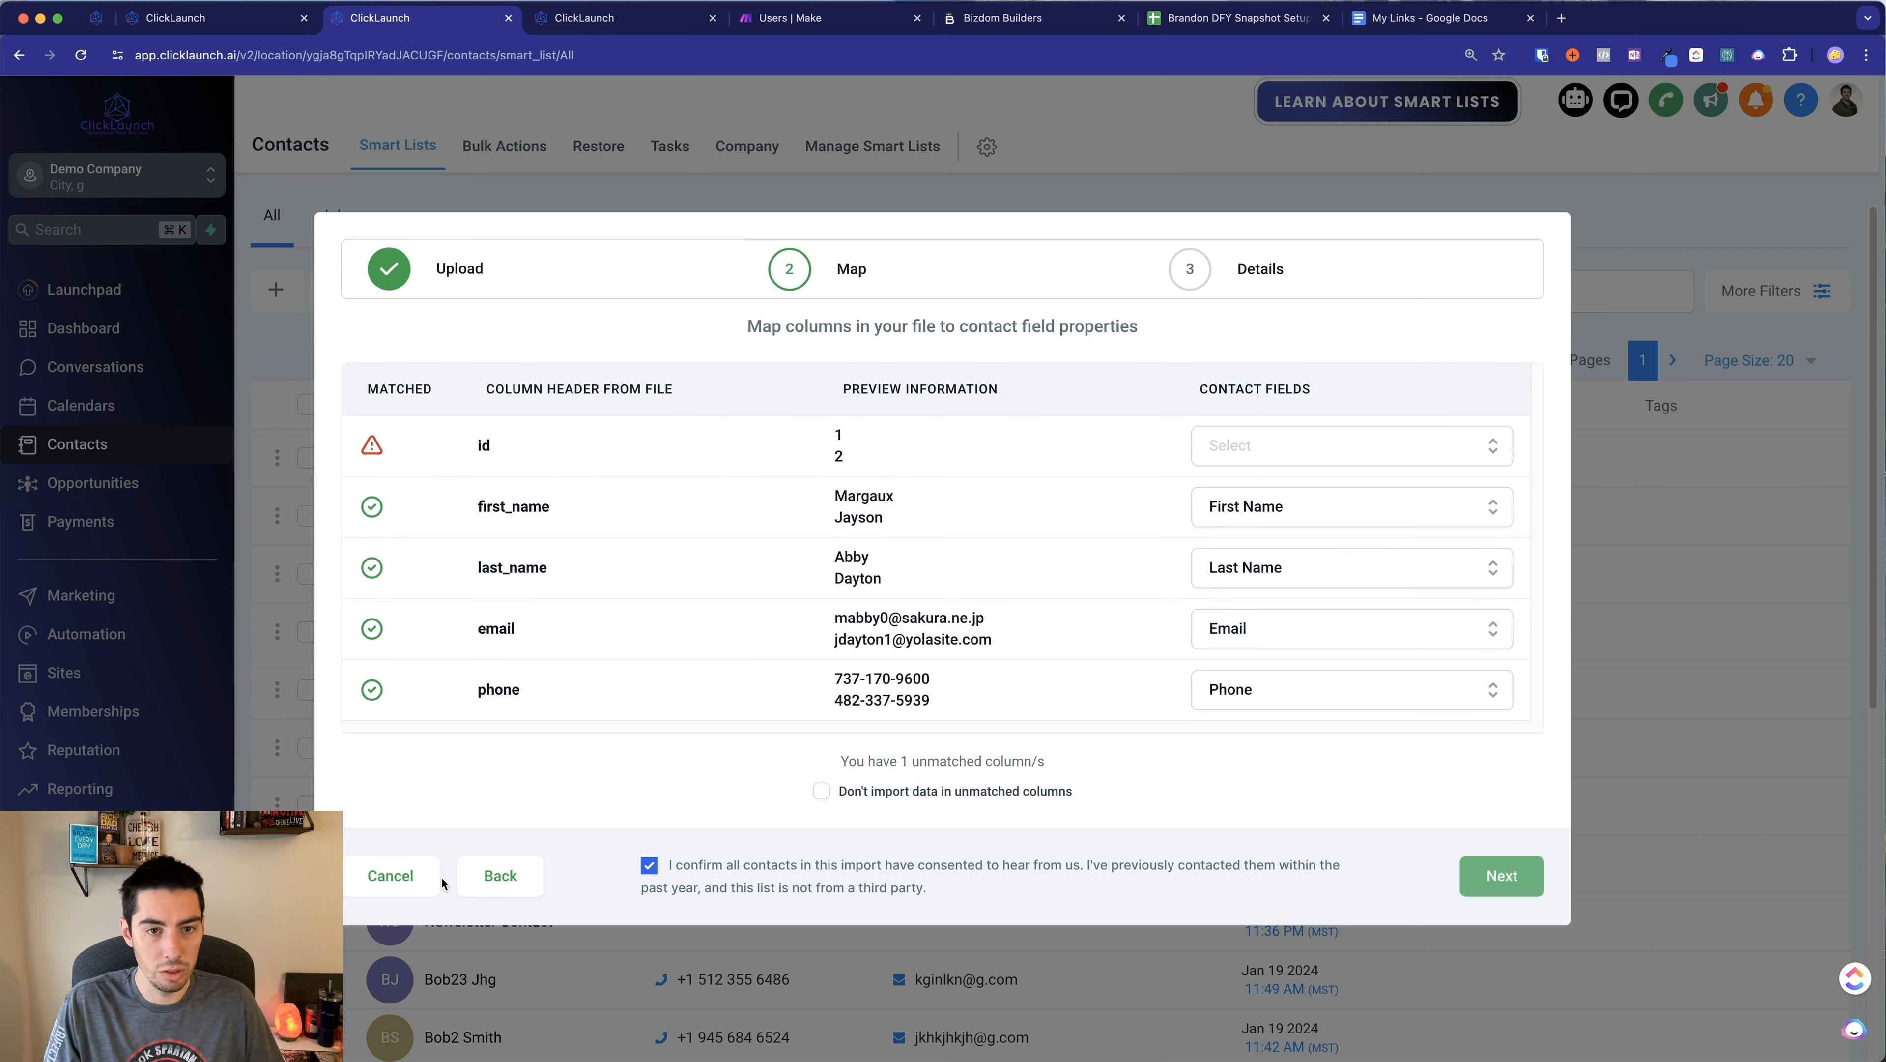
left_click(392, 876)
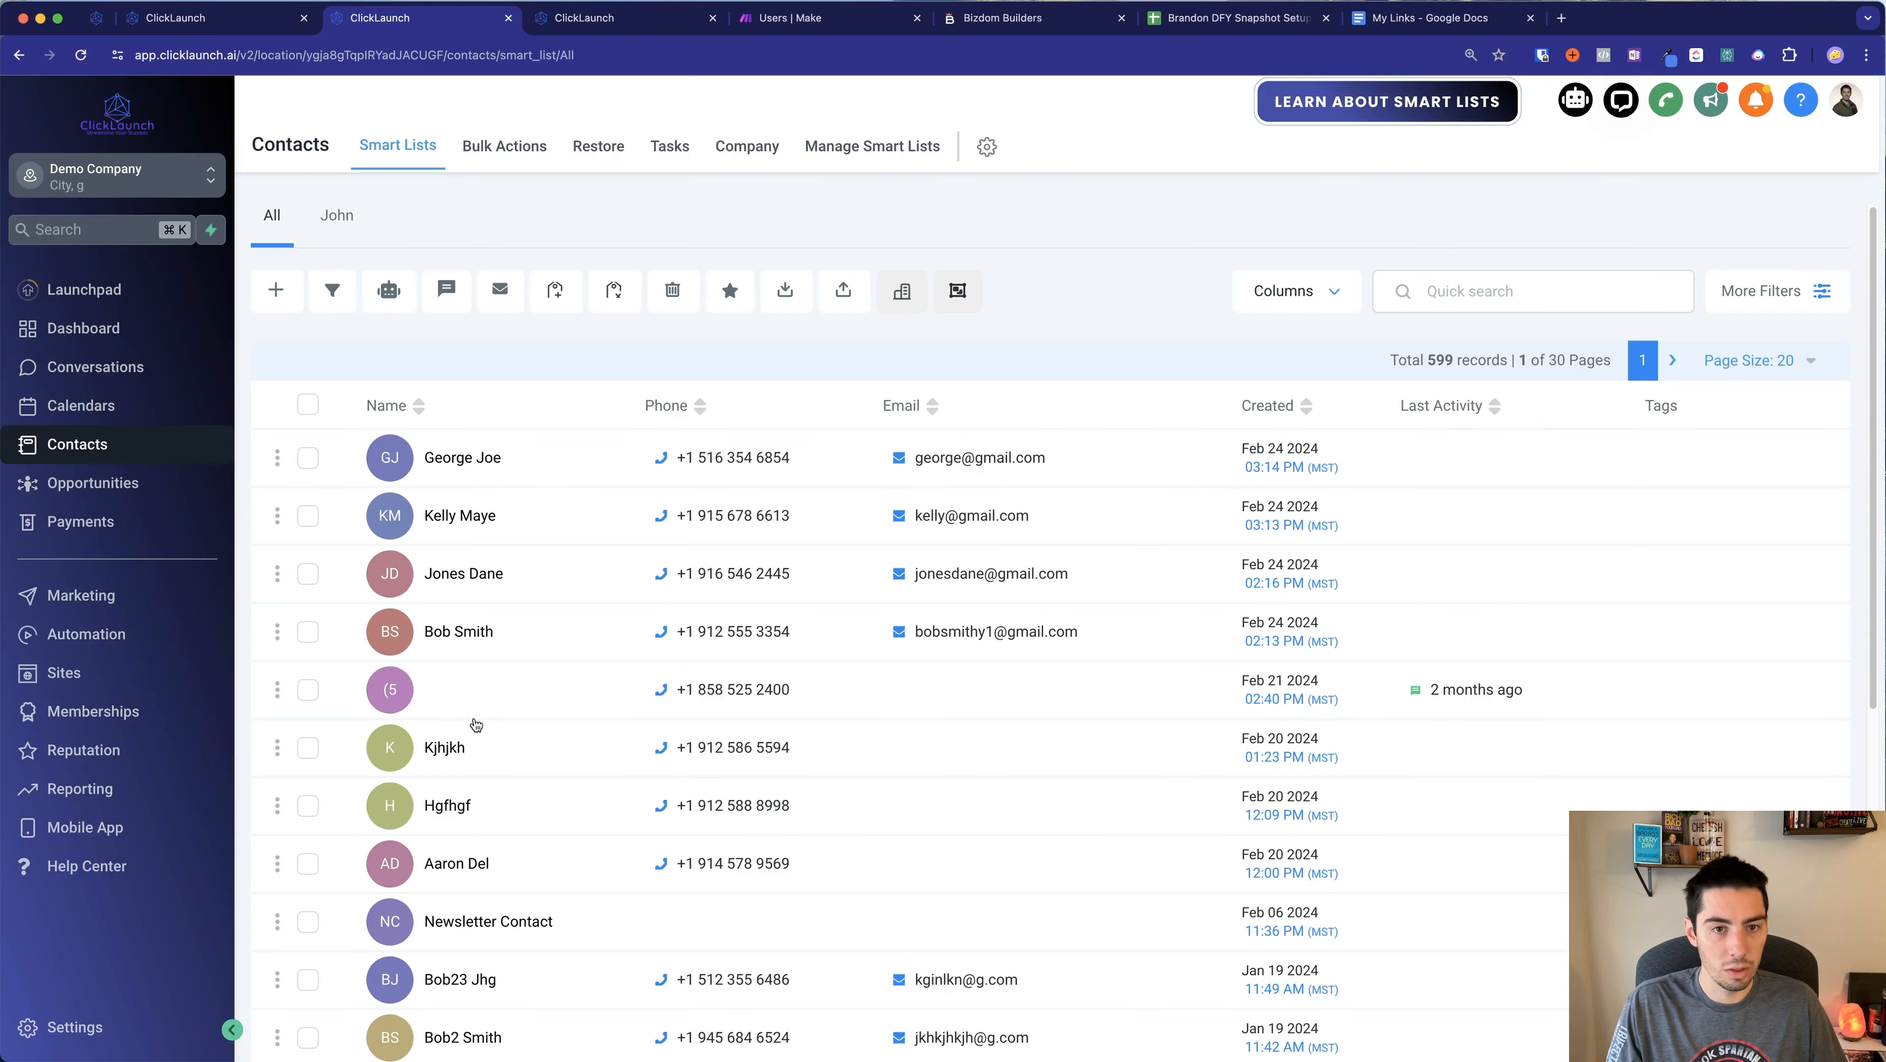
Create a single-line contact custom field named "What is your credit score?" in the Additional Info group
left_click(70, 1027)
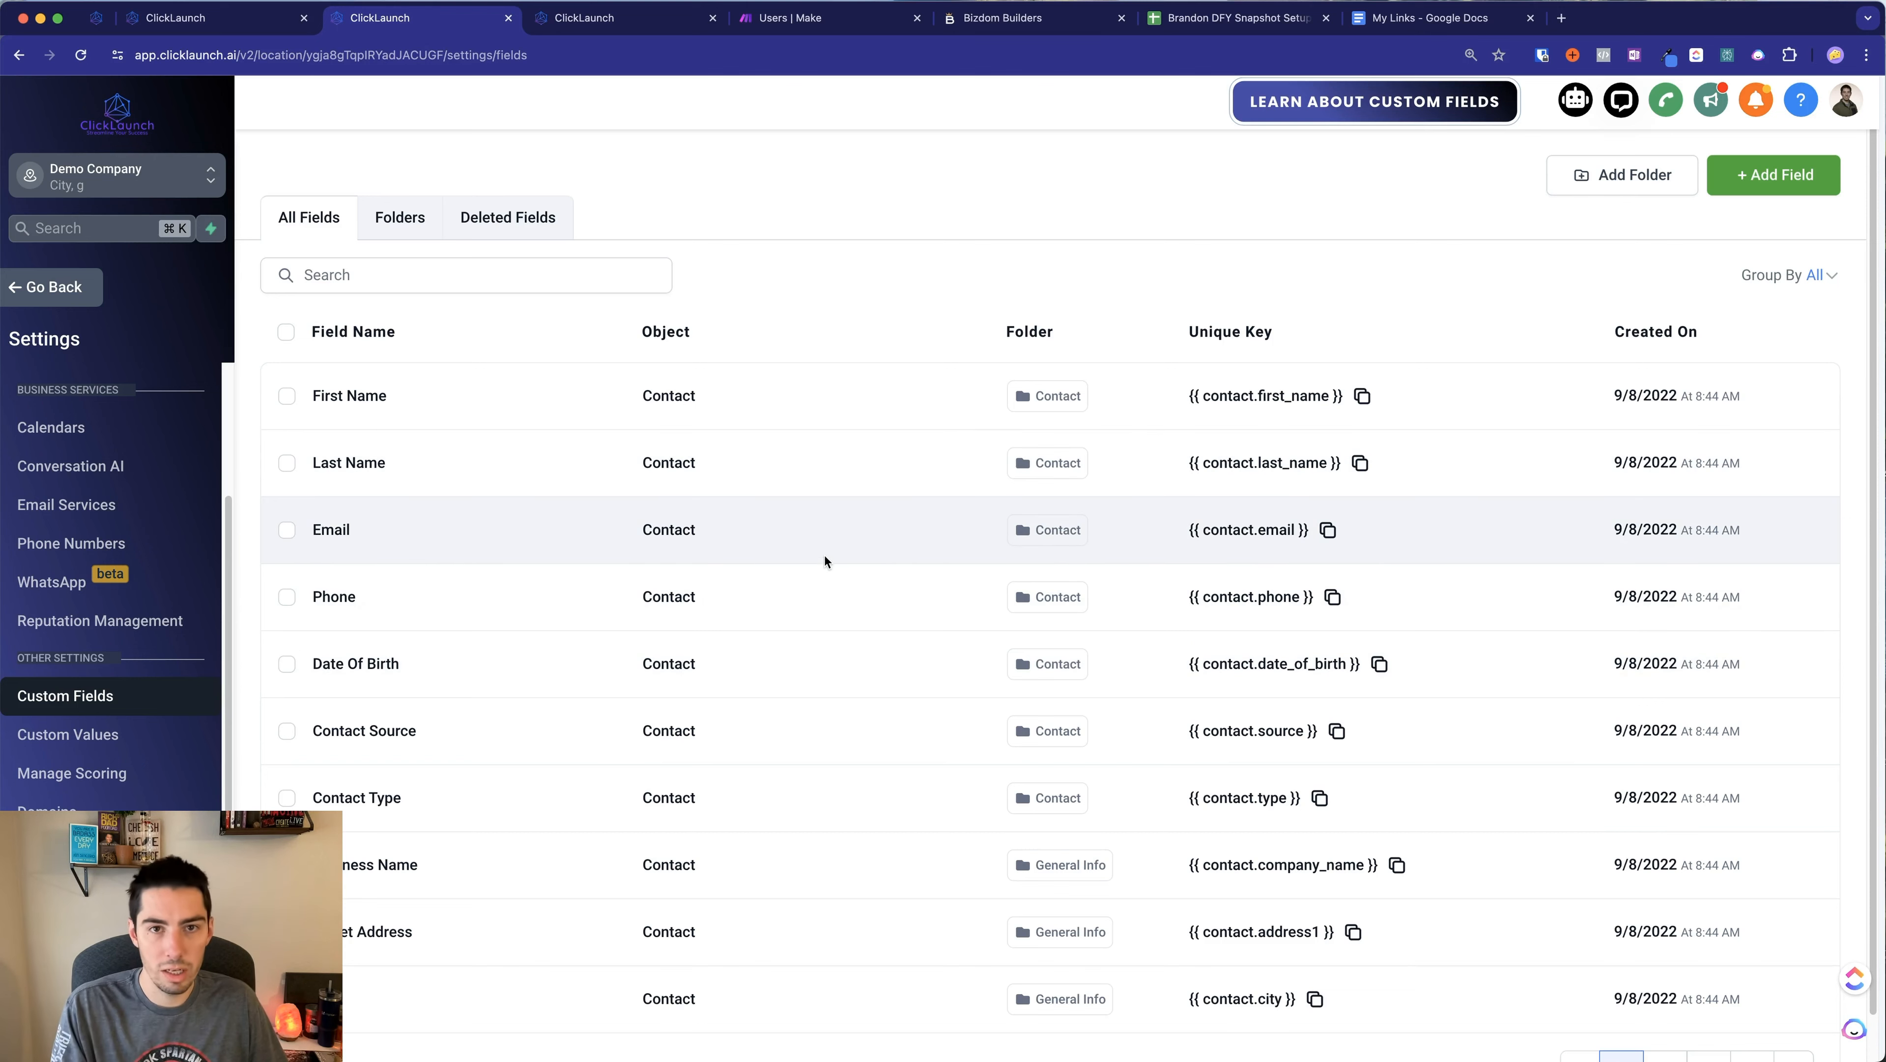
left_click(1774, 177)
left_click(519, 413)
left_click(1442, 838)
left_click(444, 513)
type("What is your c")
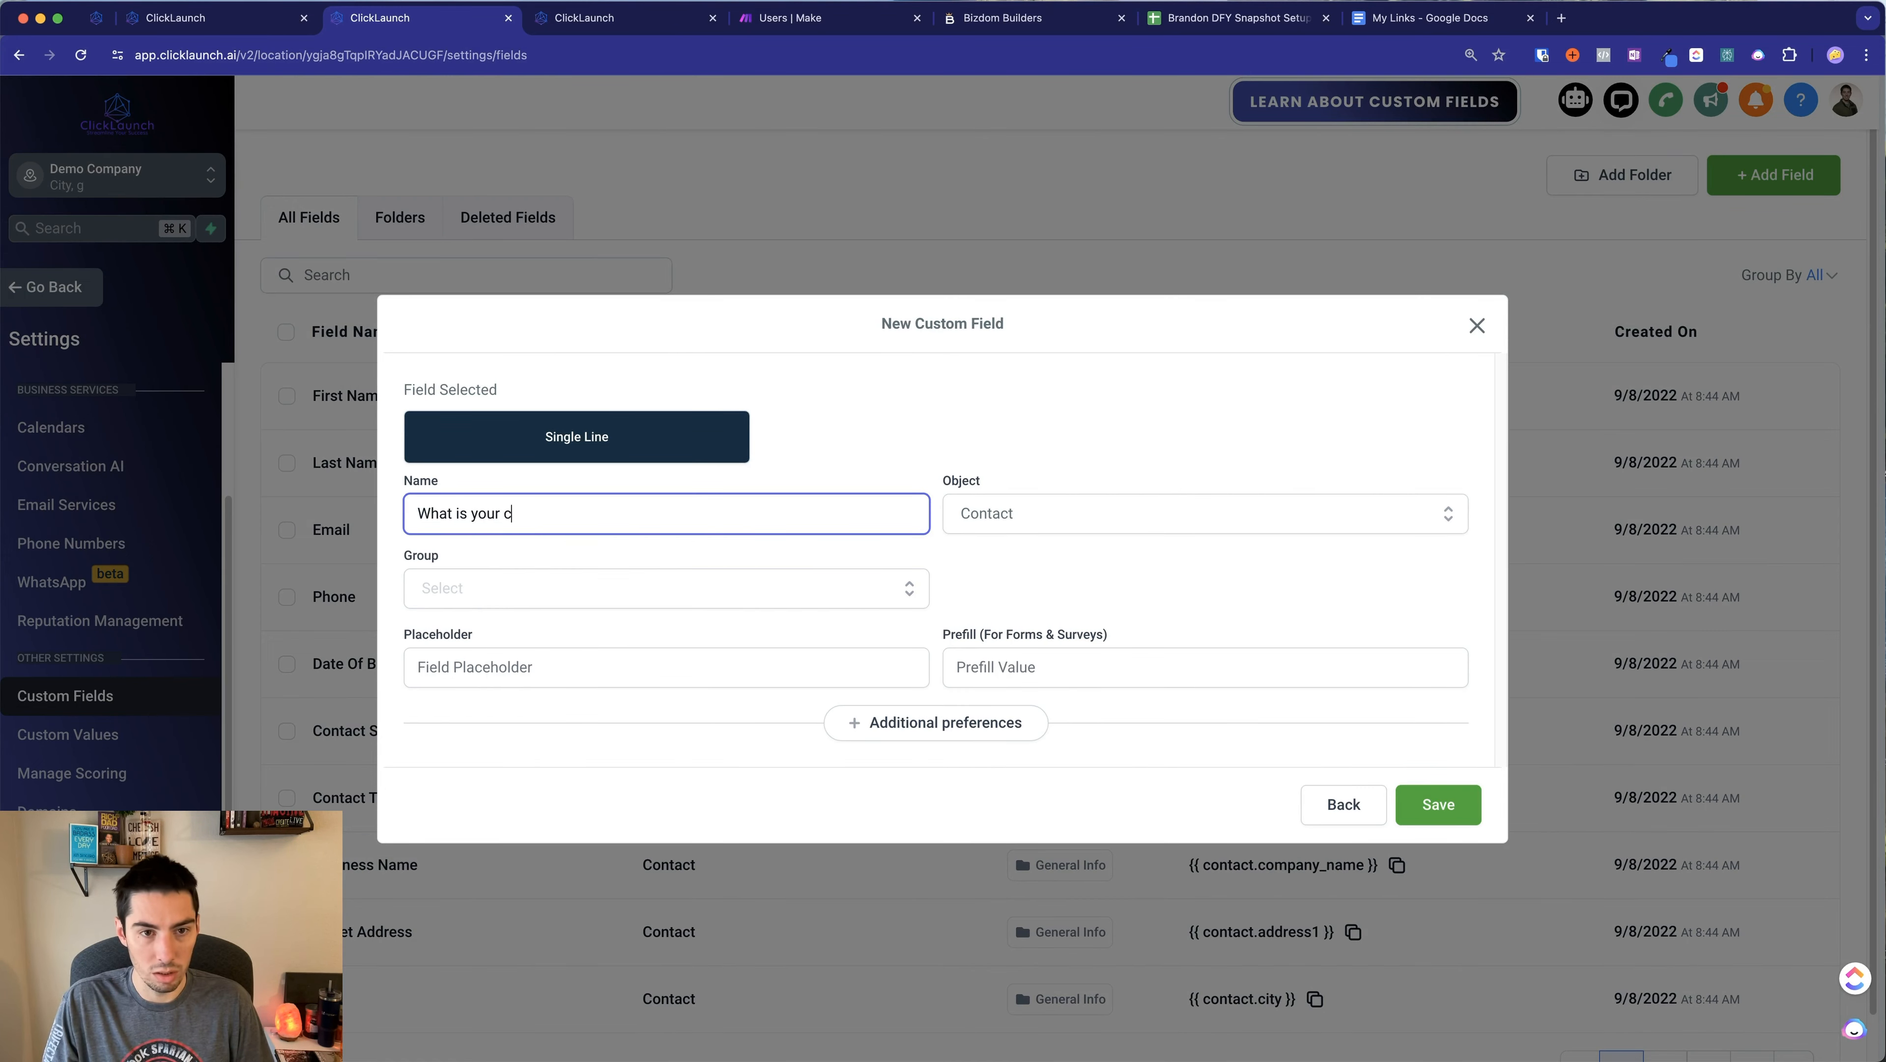
type("redit score?")
left_click(1439, 805)
left_click(465, 574)
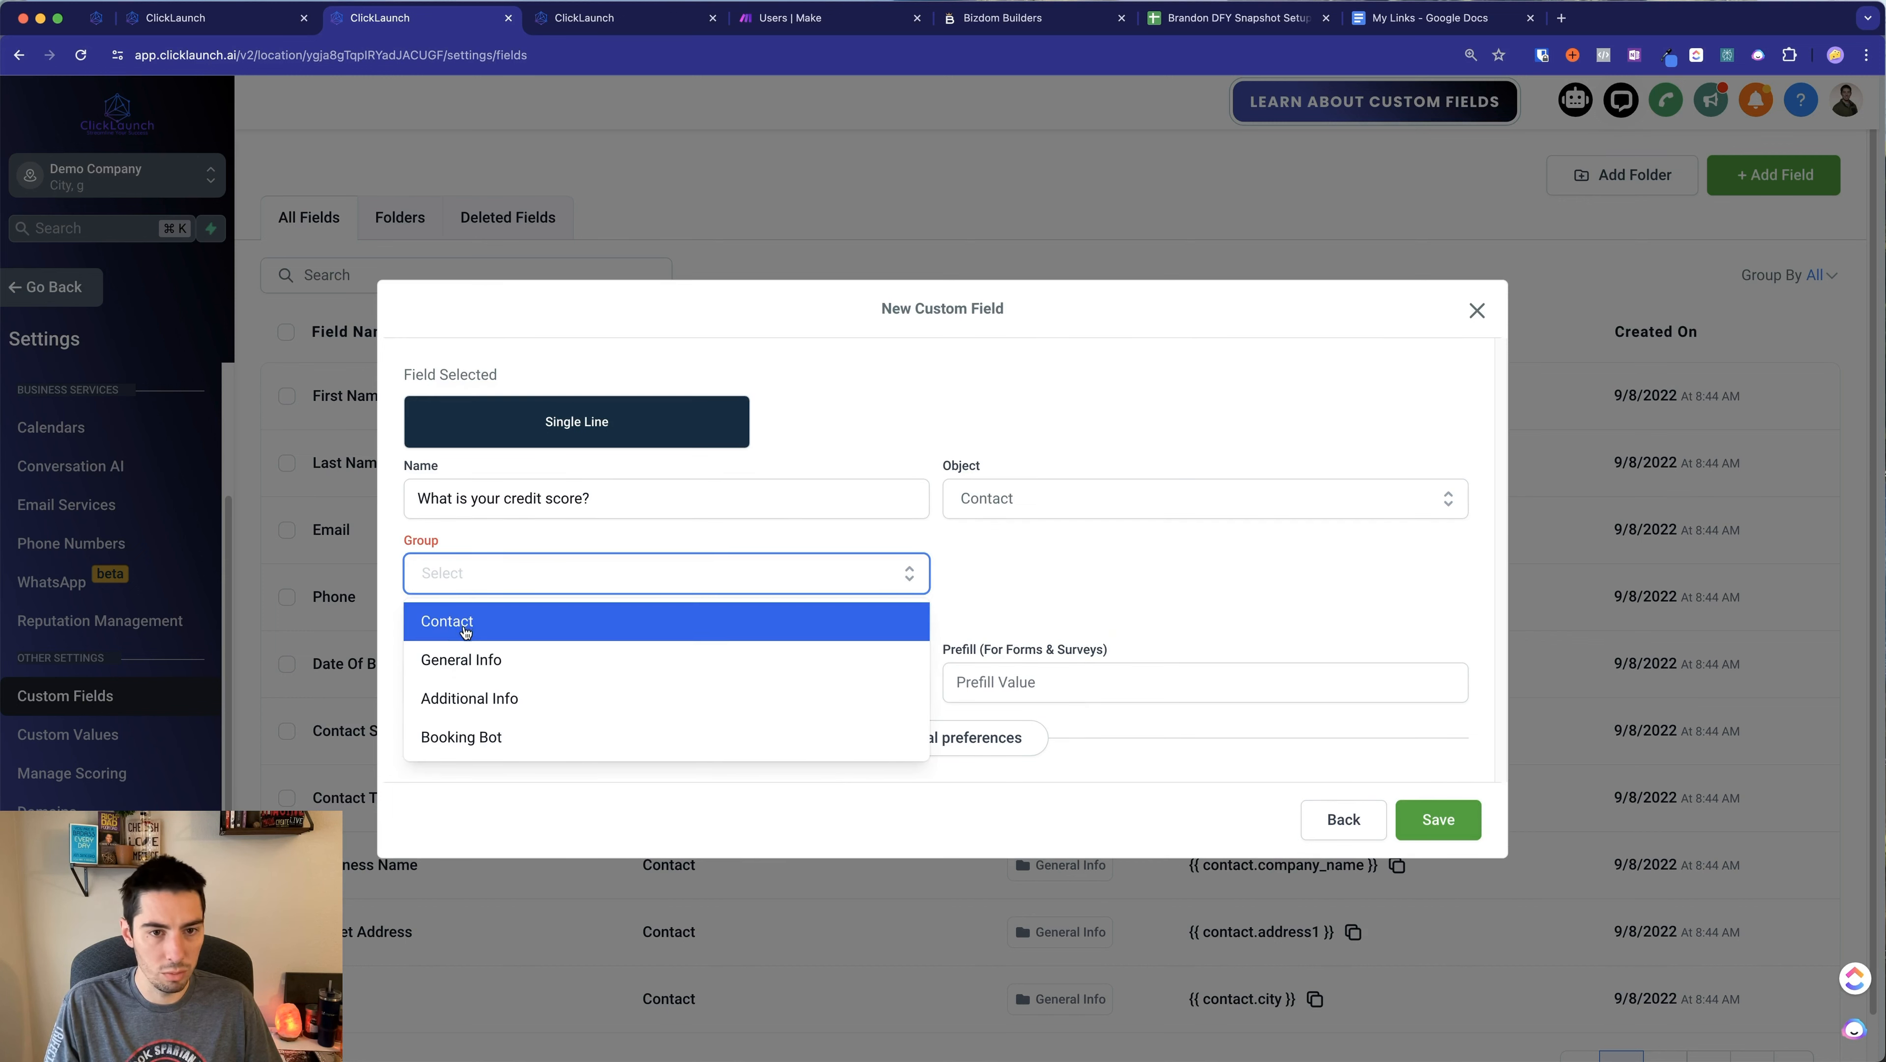
left_click(537, 699)
left_click(1421, 805)
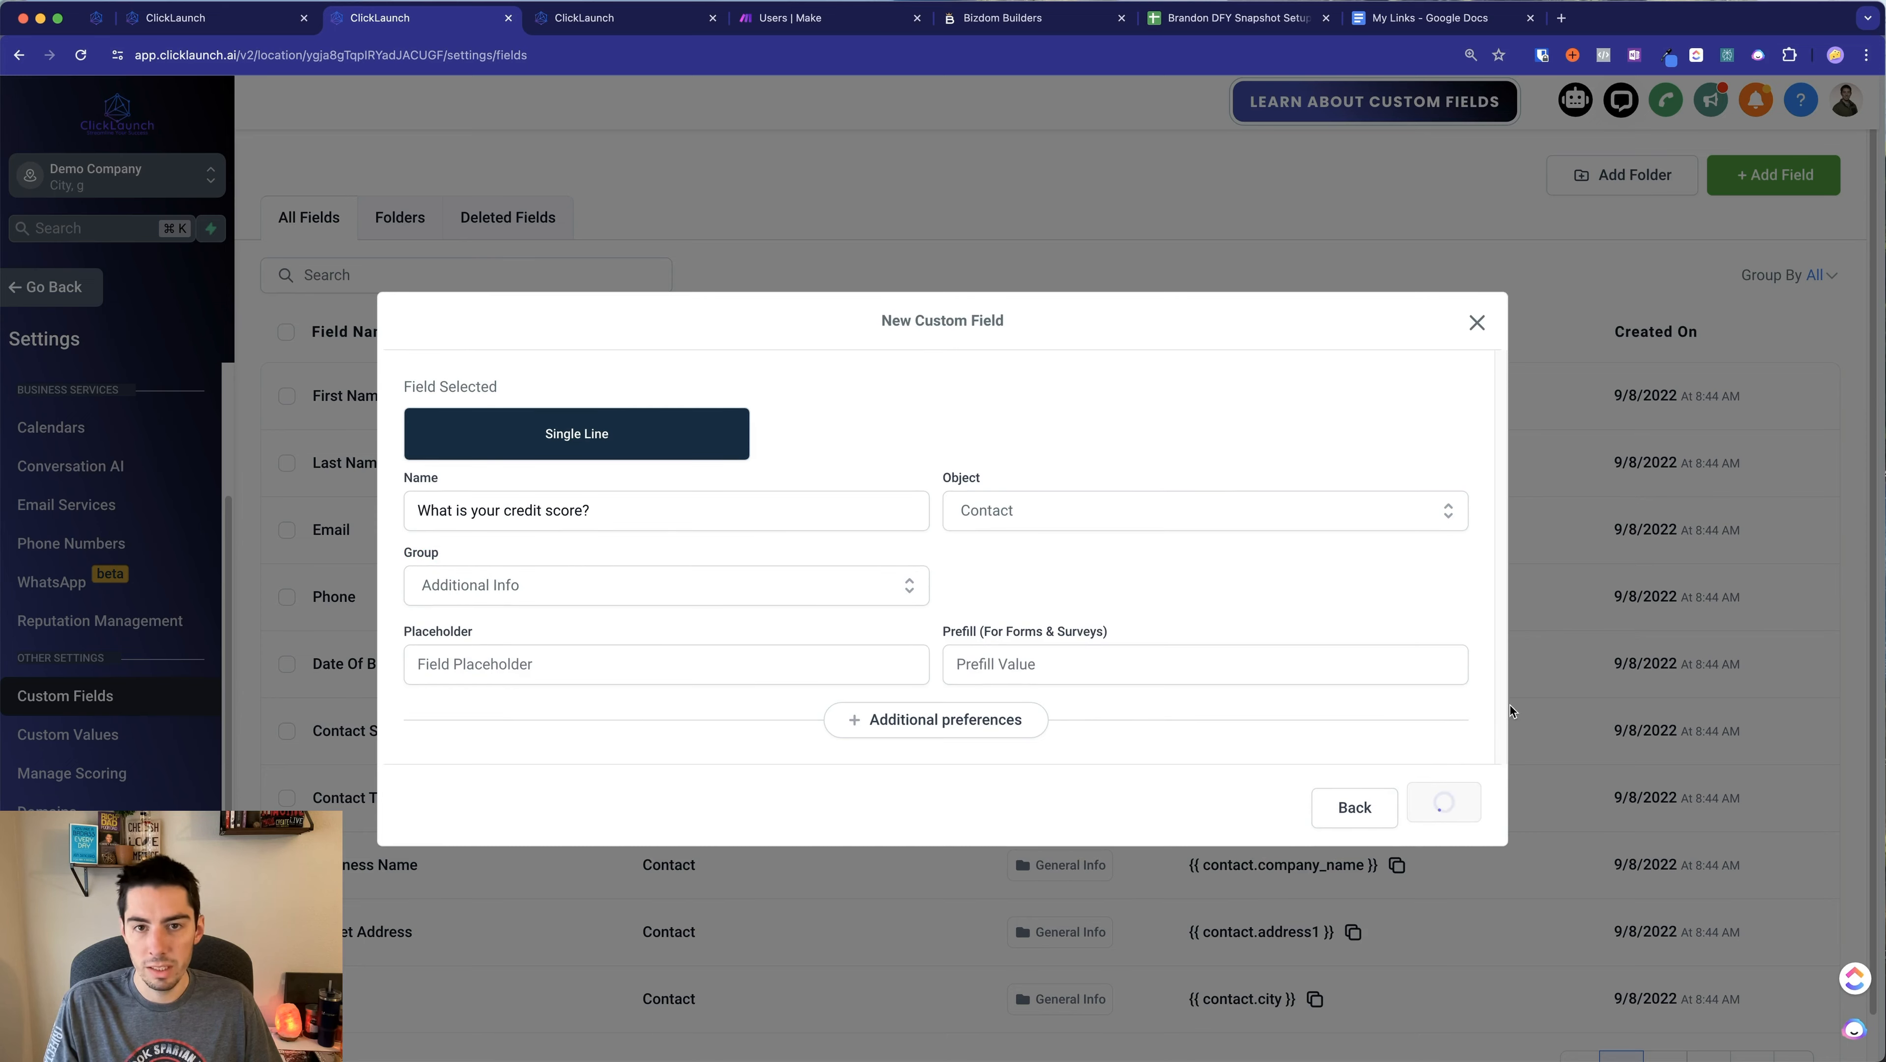
In the MOCK_DATA workbook in Excel, add a "credit score" column in F with 700, 650, 795 and 525 in rows 2 to 5
left_click_drag(1881, 84, 721, 84)
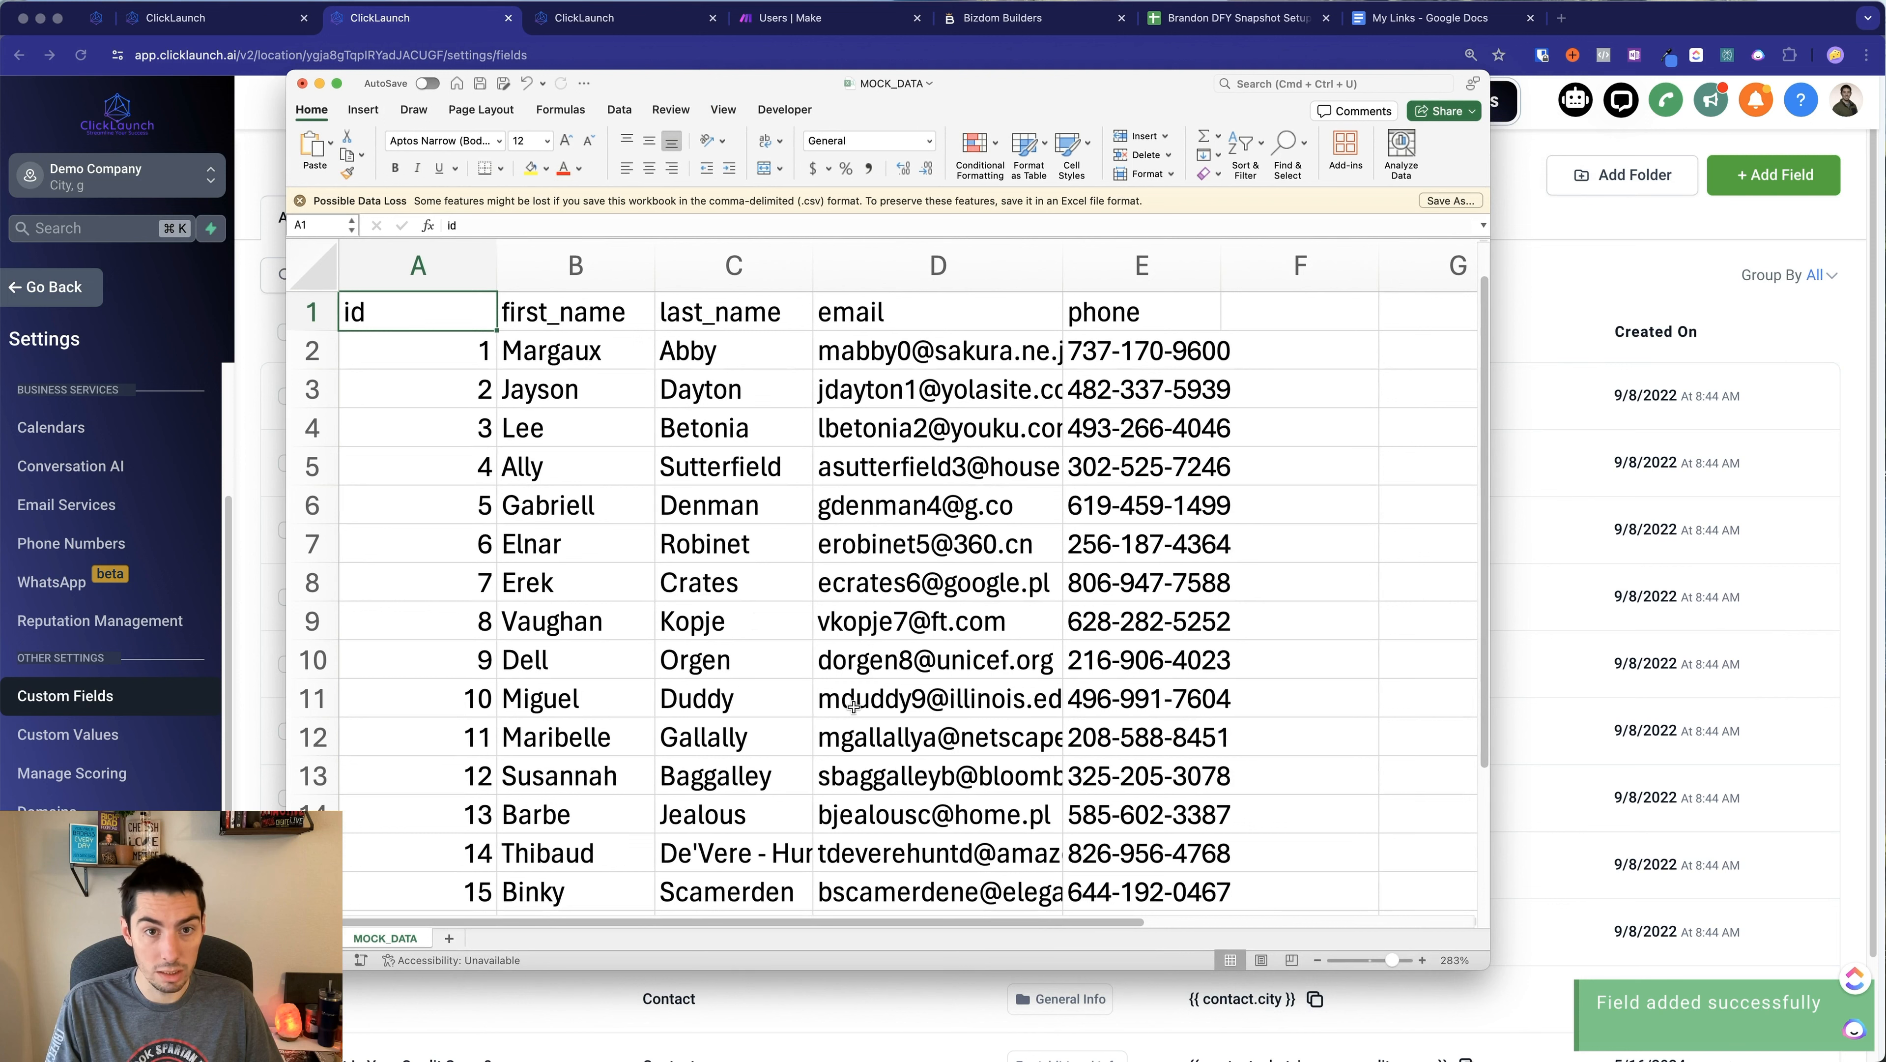
left_click(1301, 309)
type("credit score")
left_click(1322, 363)
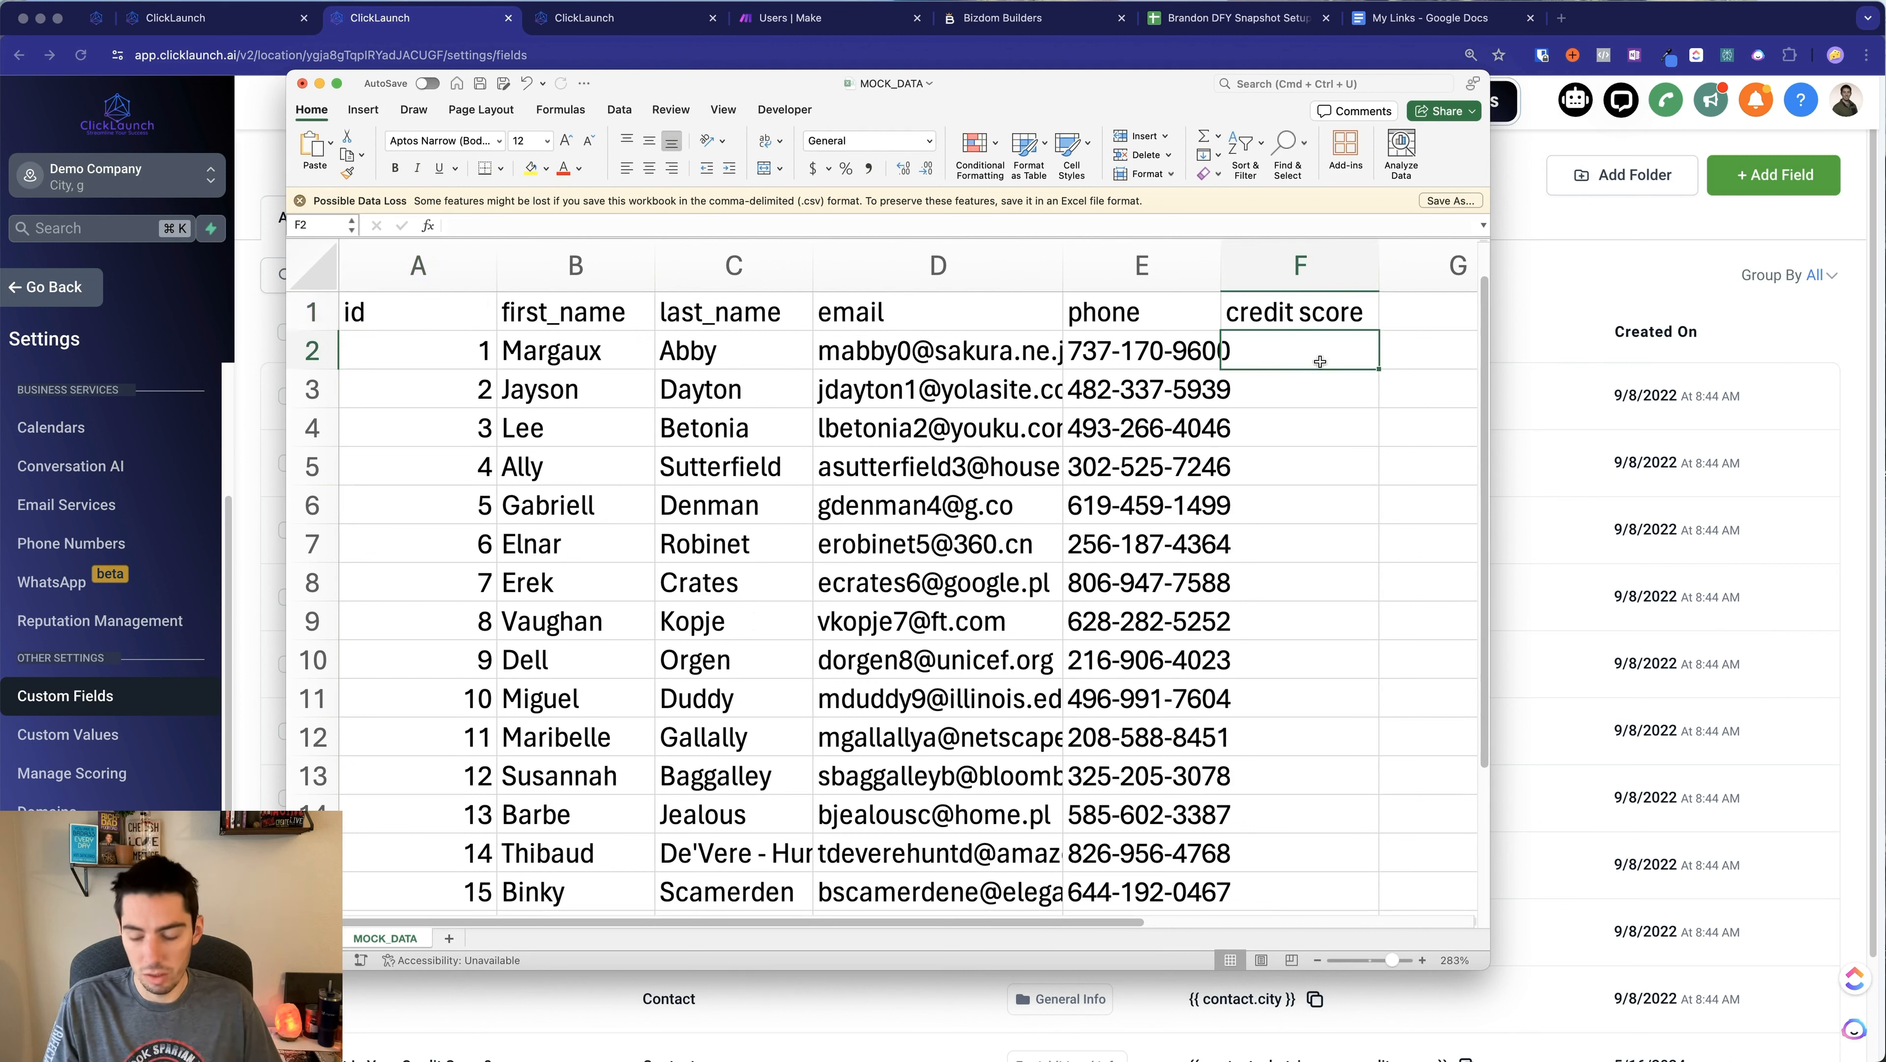
type("700")
key("Return")
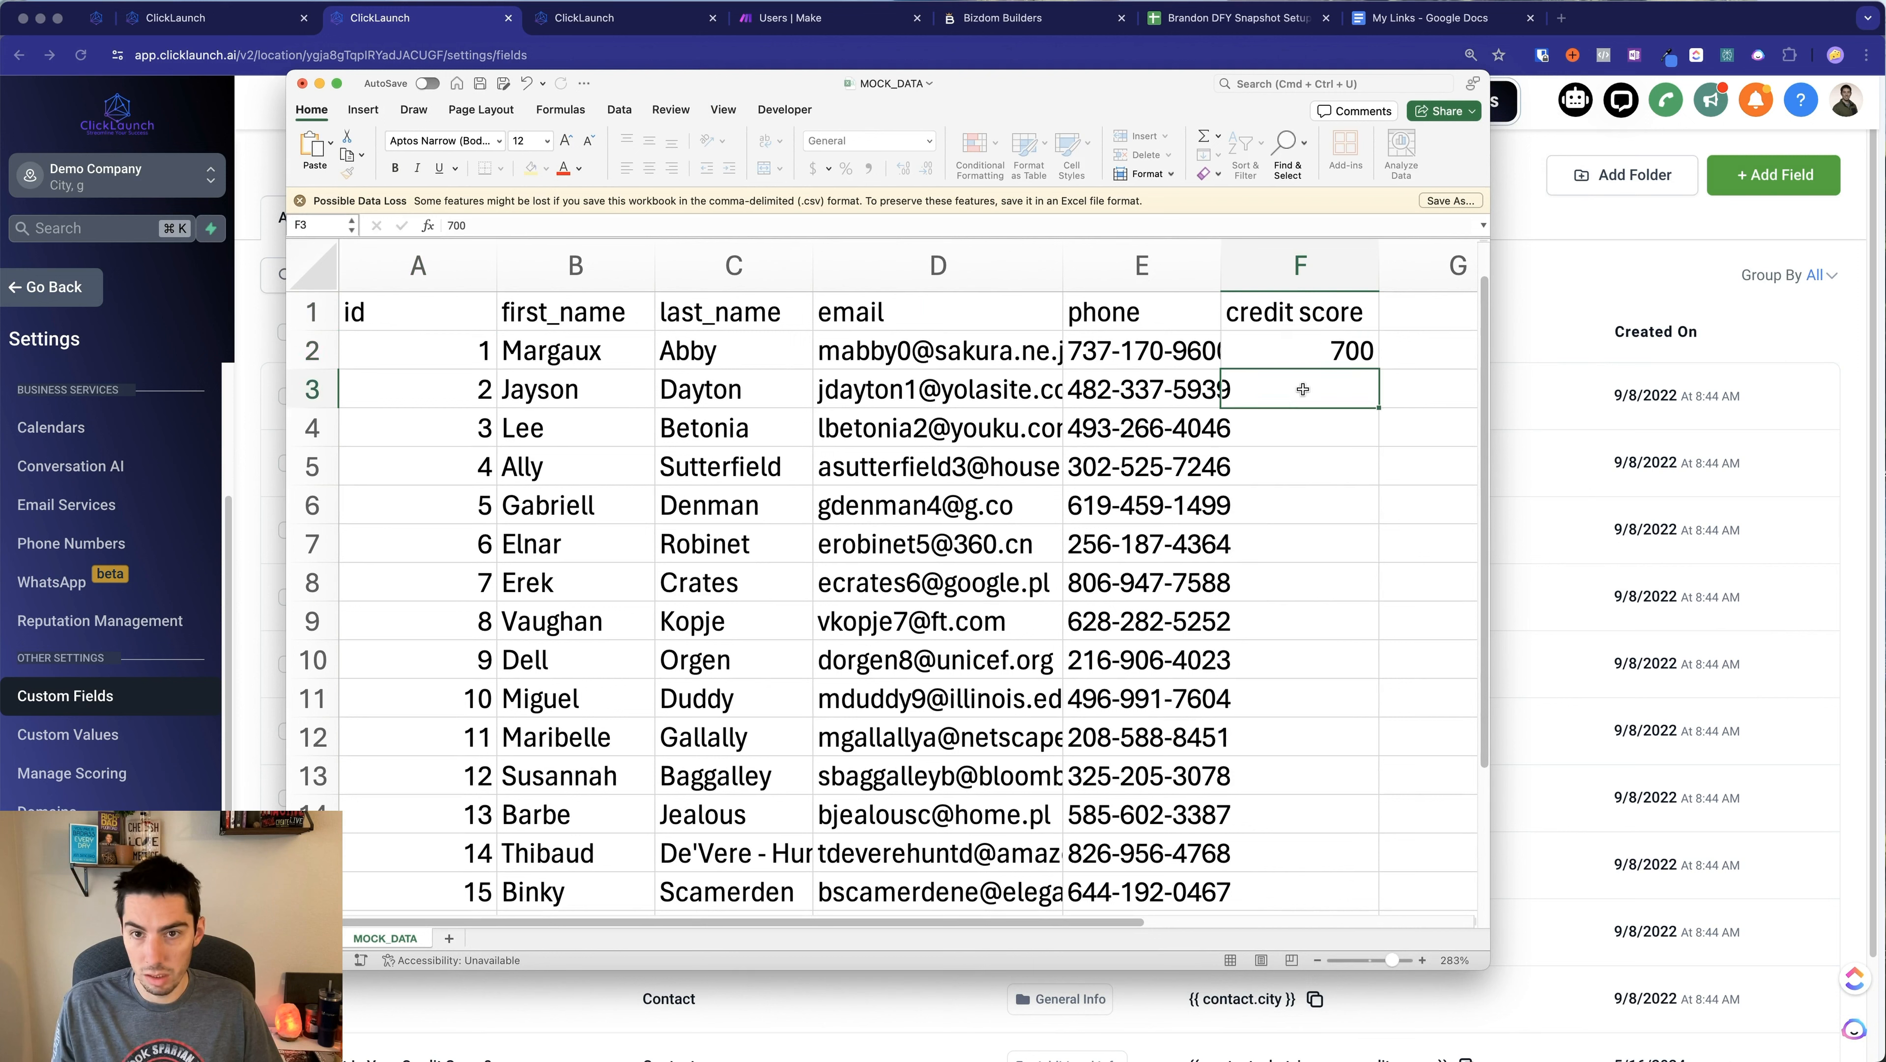
type("650")
key("Return")
type("795")
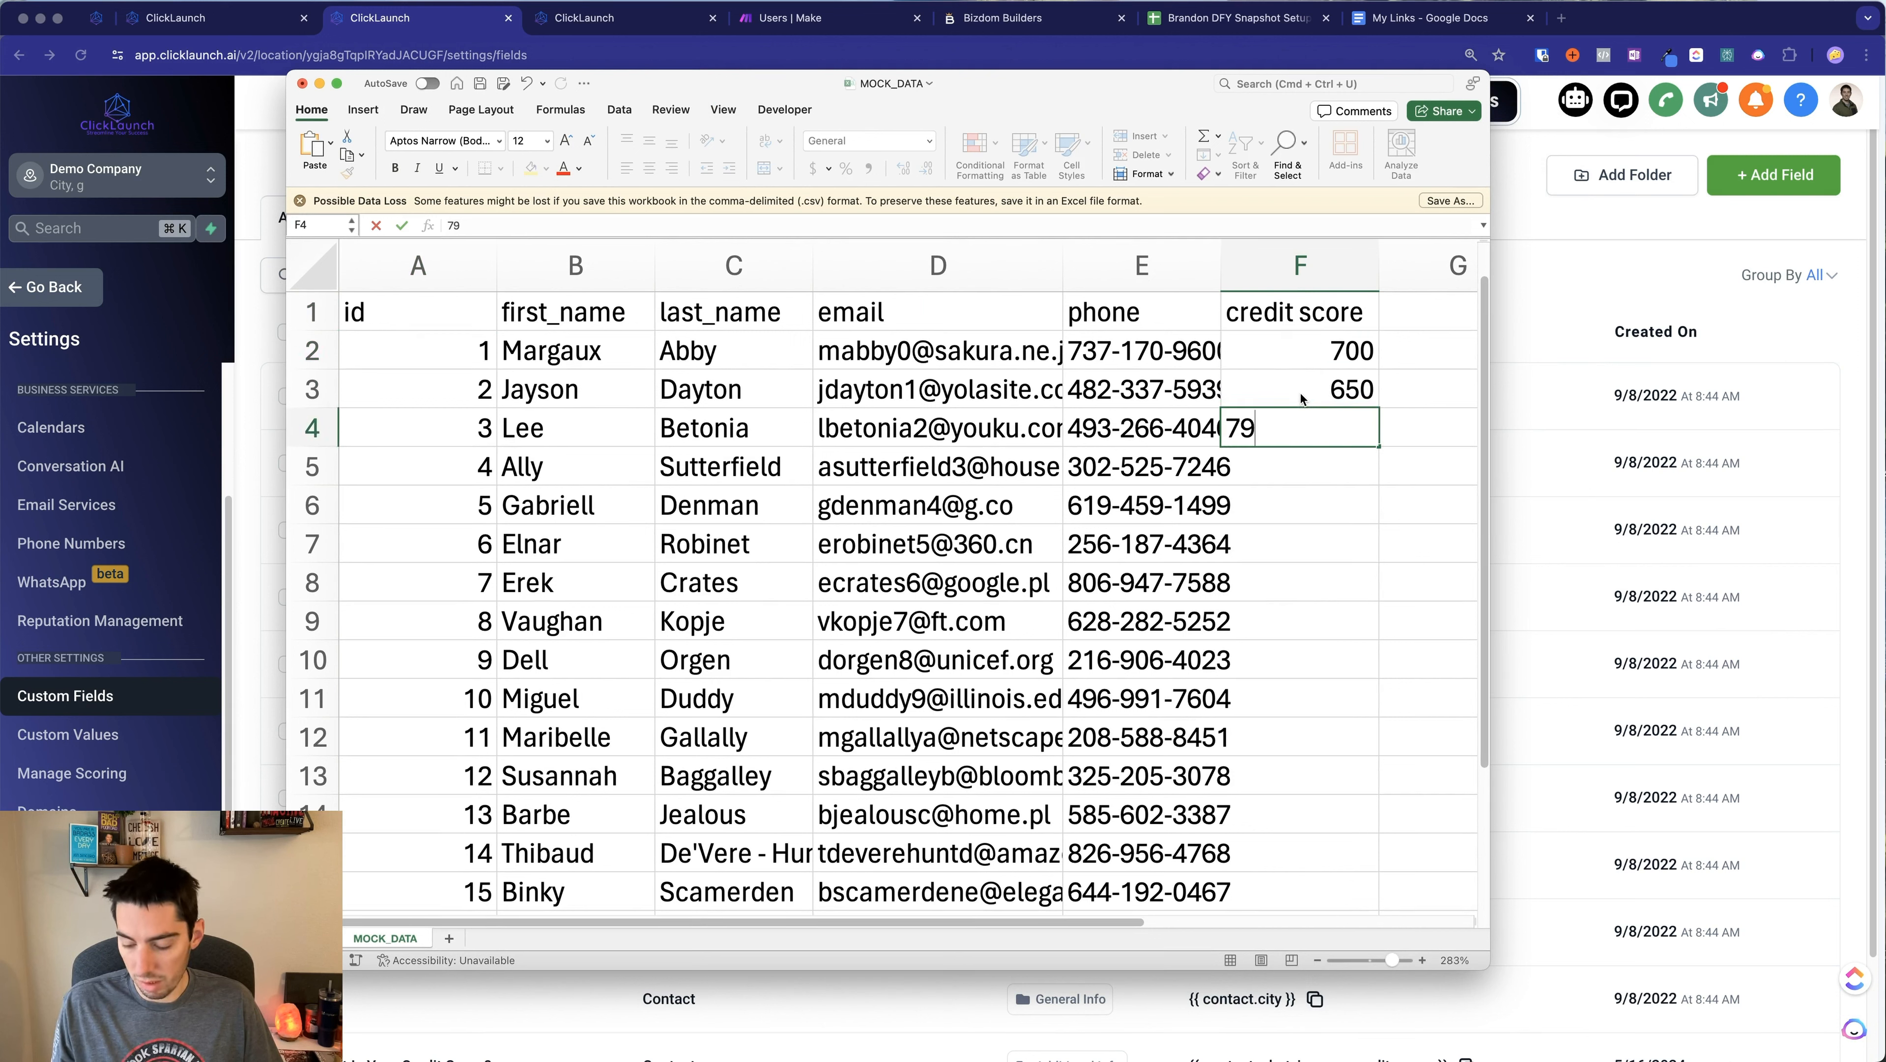
key("Return")
type("525")
key("Return")
Copy the four credit scores in F2:F5 repeatedly down column F to row 21
left_click_drag(1307, 352, 1322, 442)
key("super+c")
left_click_drag(1321, 493, 1335, 725)
key("super+v")
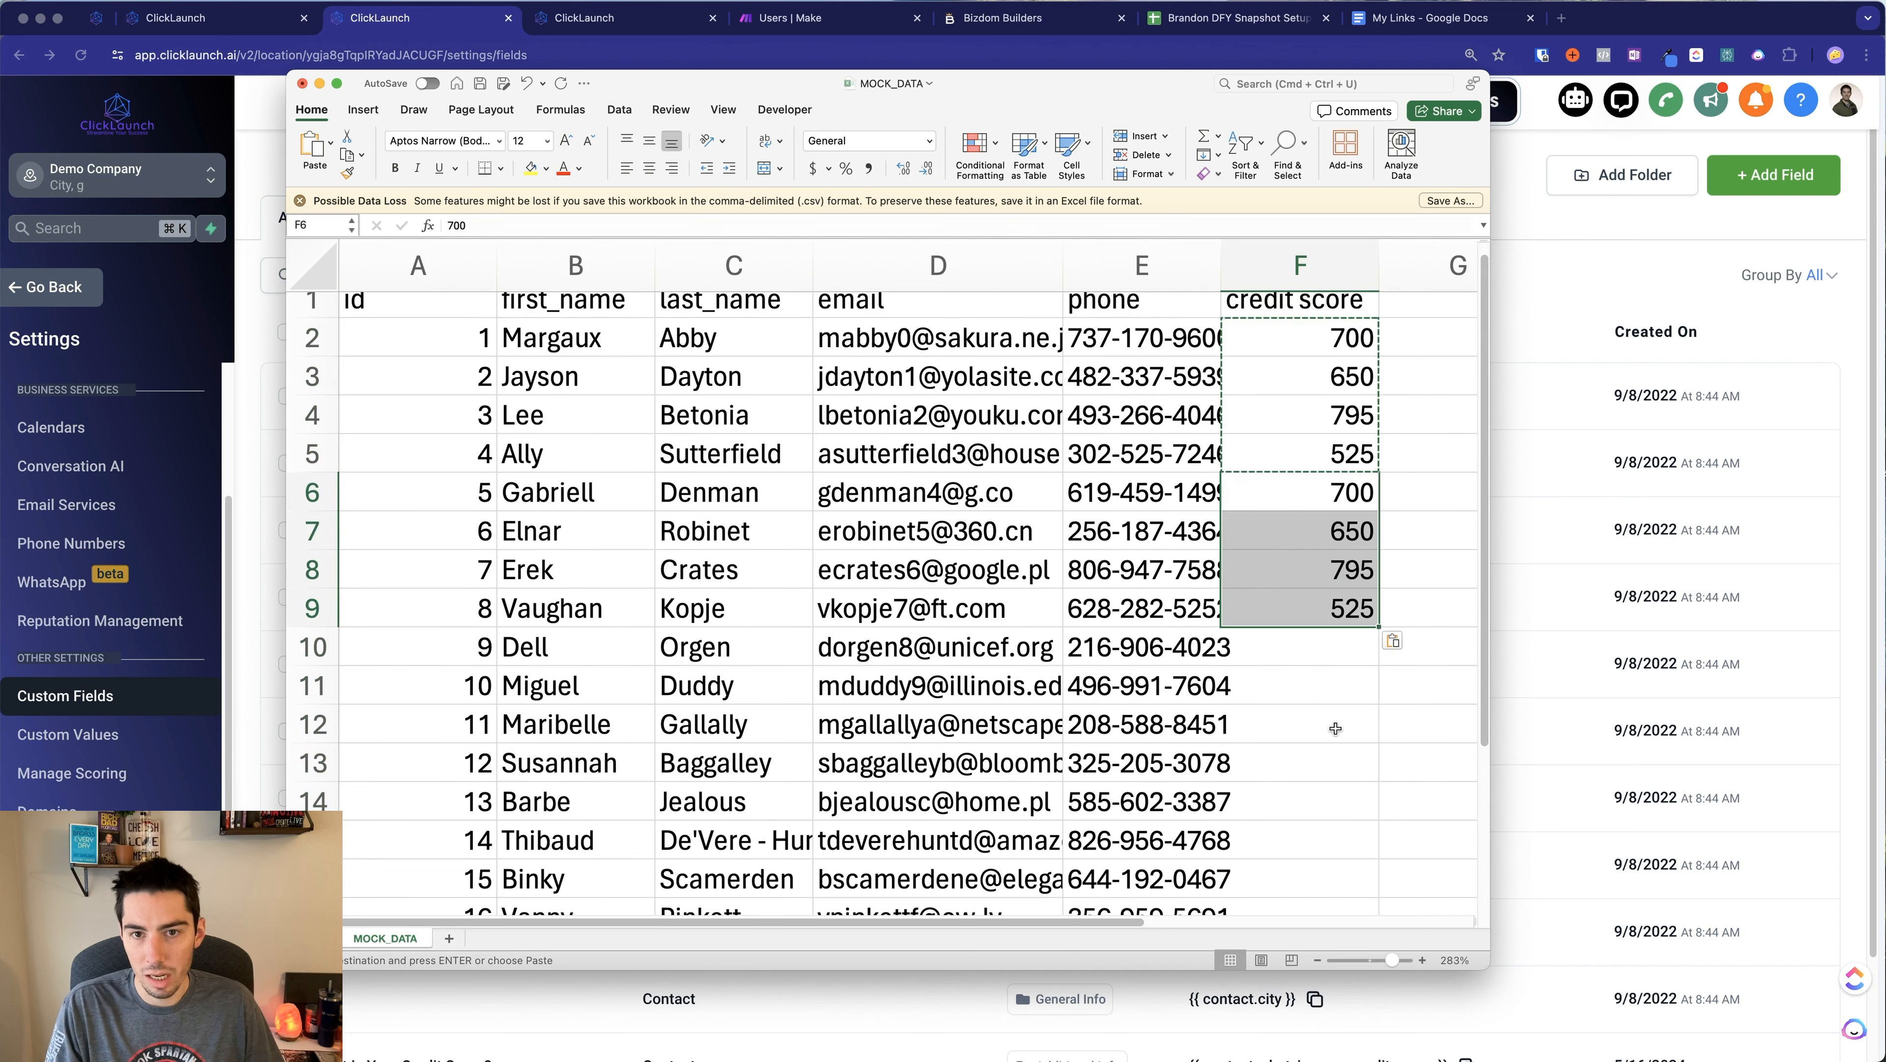
left_click_drag(1322, 647, 1333, 897)
key("super+v")
scroll(1331, 781, "down", 3)
scroll(1331, 780, "down", 2)
left_click_drag(1310, 517, 1310, 633)
key("super+v")
left_click_drag(1310, 672, 1310, 788)
key("super+v")
left_click(1197, 827)
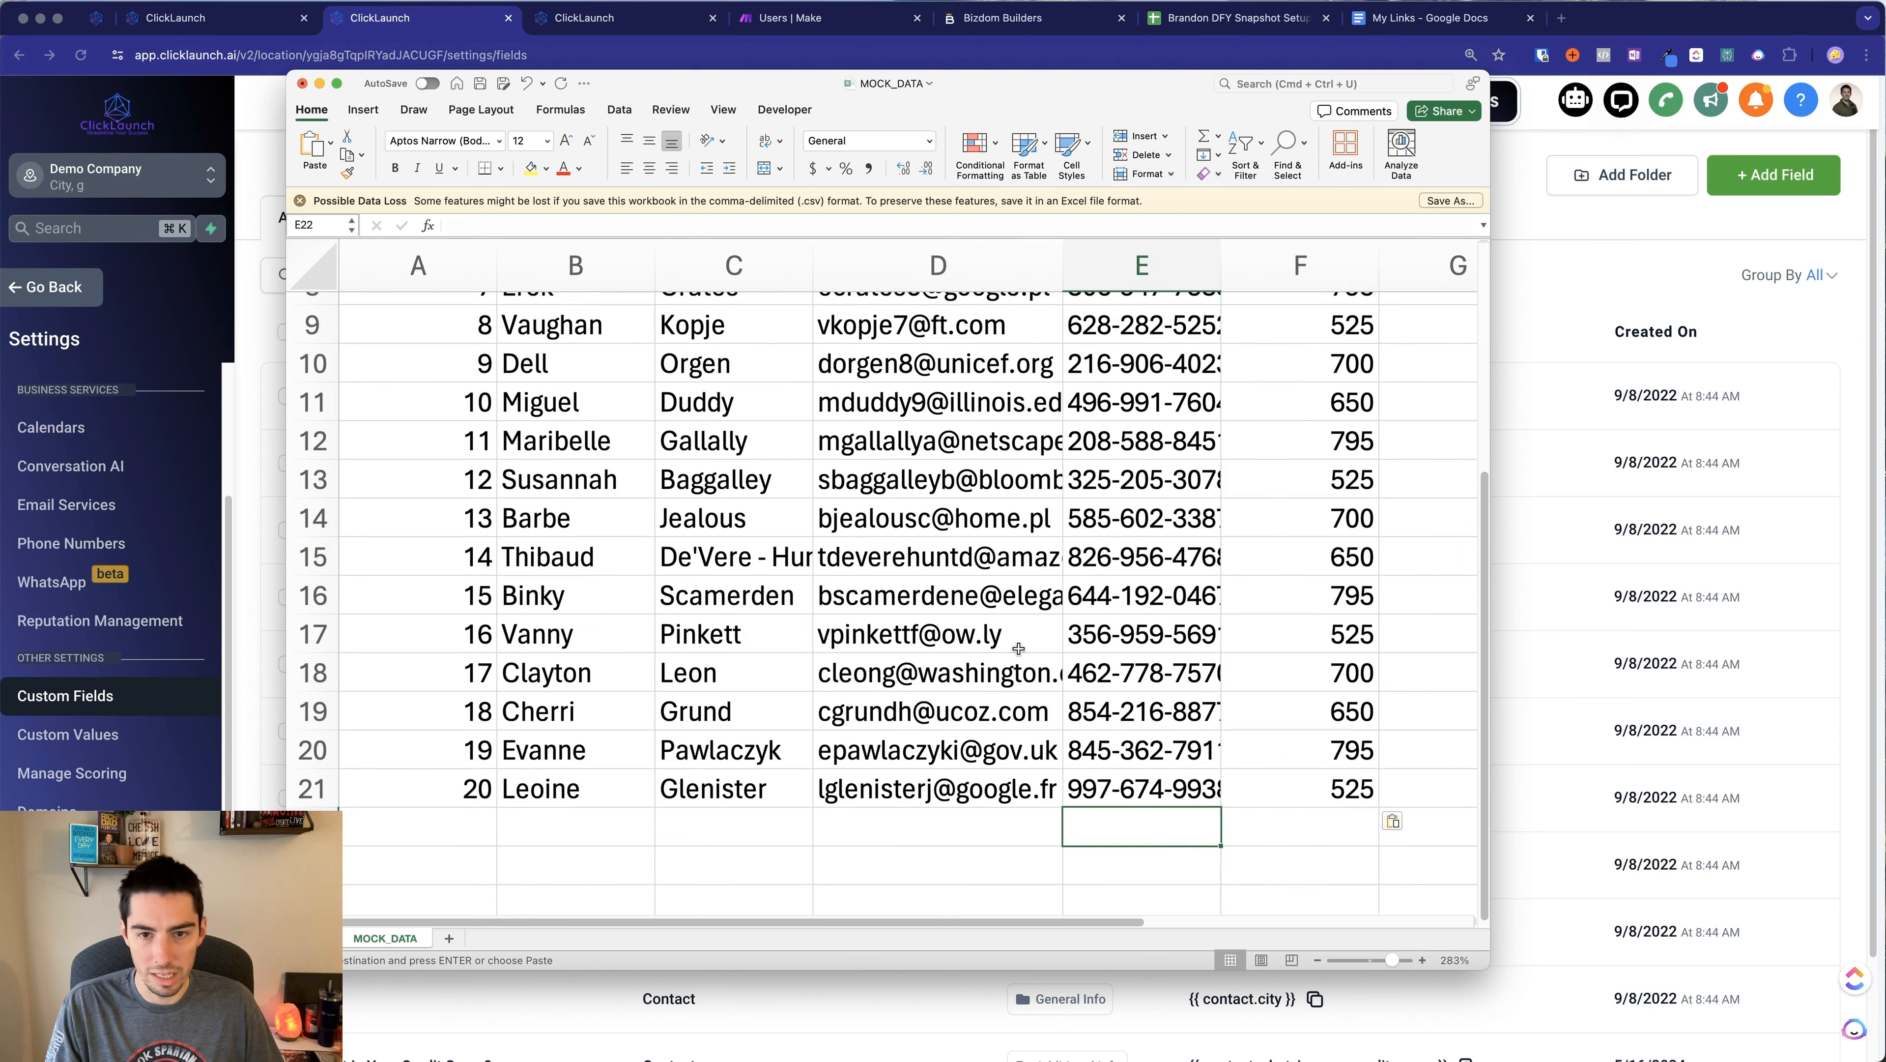
Save the MOCK_DATA workbook with the added credit score column
scroll(1018, 648, "up", 5)
left_click(481, 82)
scroll(982, 335, "up", 1)
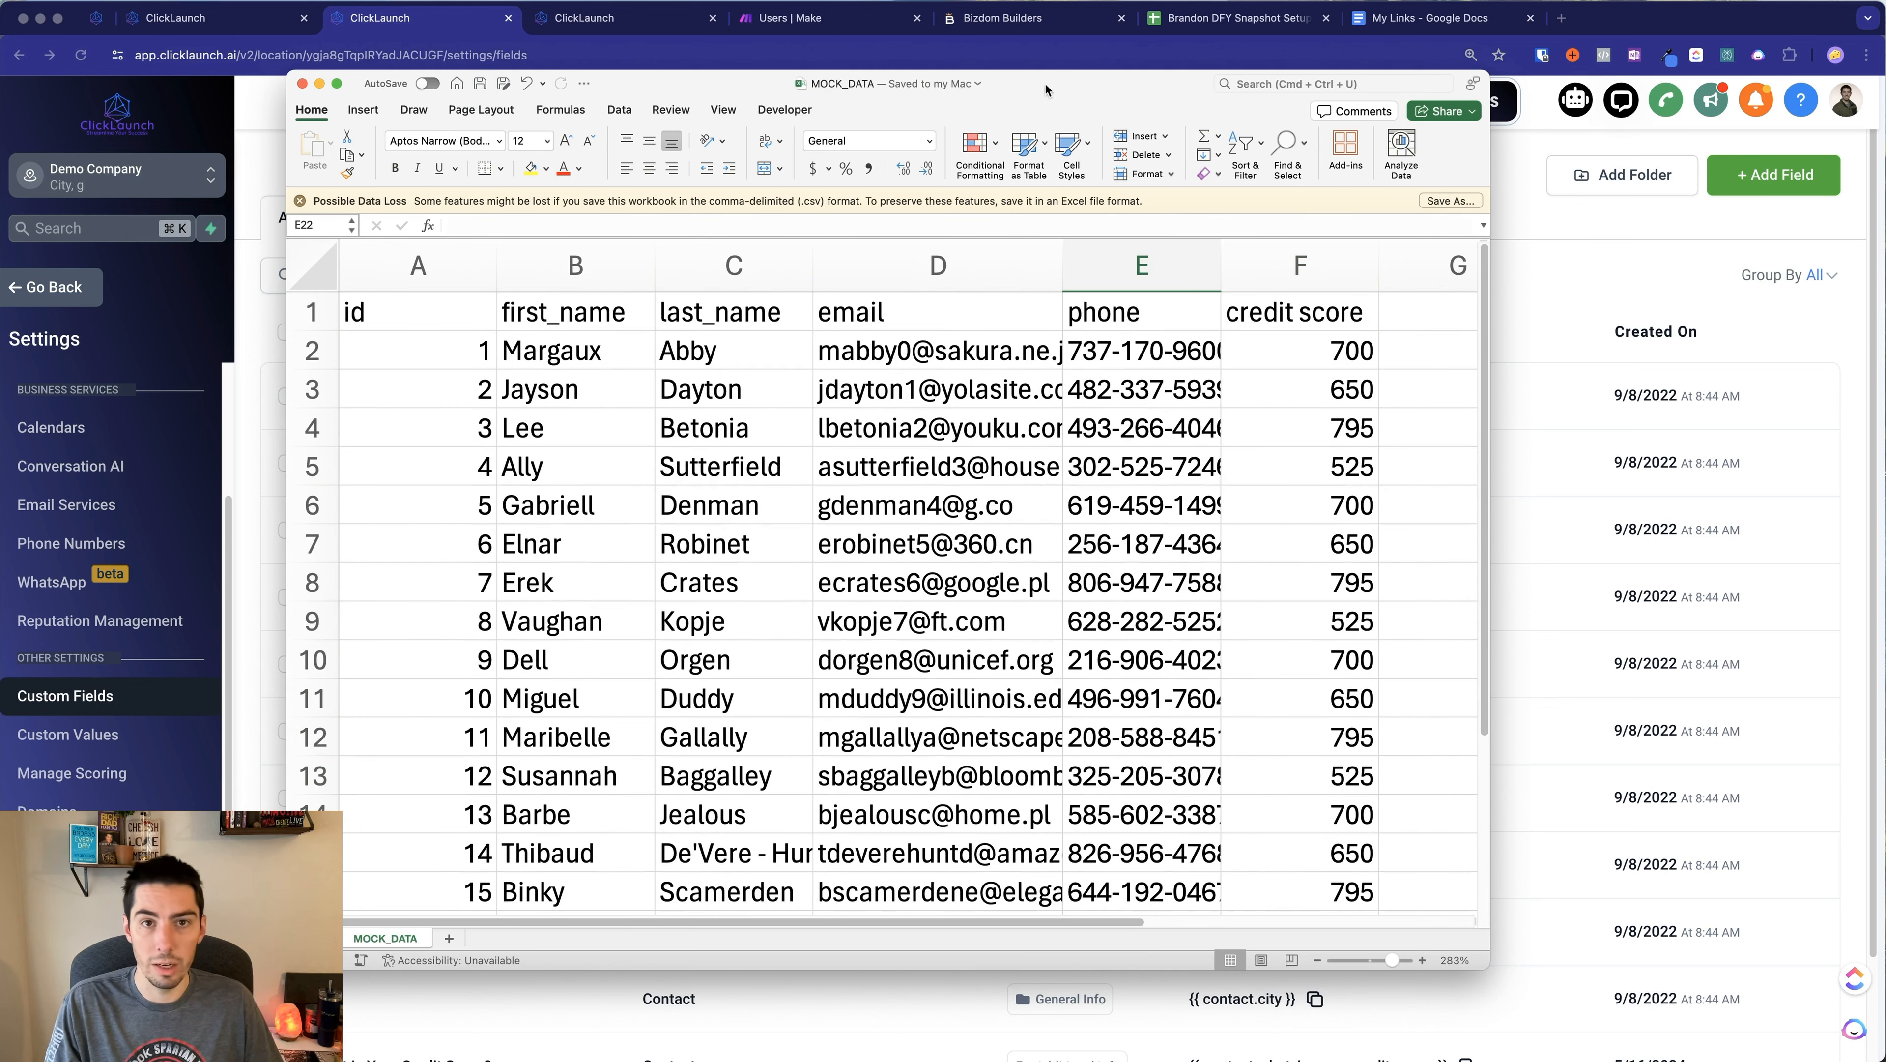
Return to Contacts in ClickLaunch, upload the updated MOCK_DATA.csv to a new import, confirm consent and continue to column mapping
left_click_drag(1045, 87, 1885, 297)
left_click(785, 259)
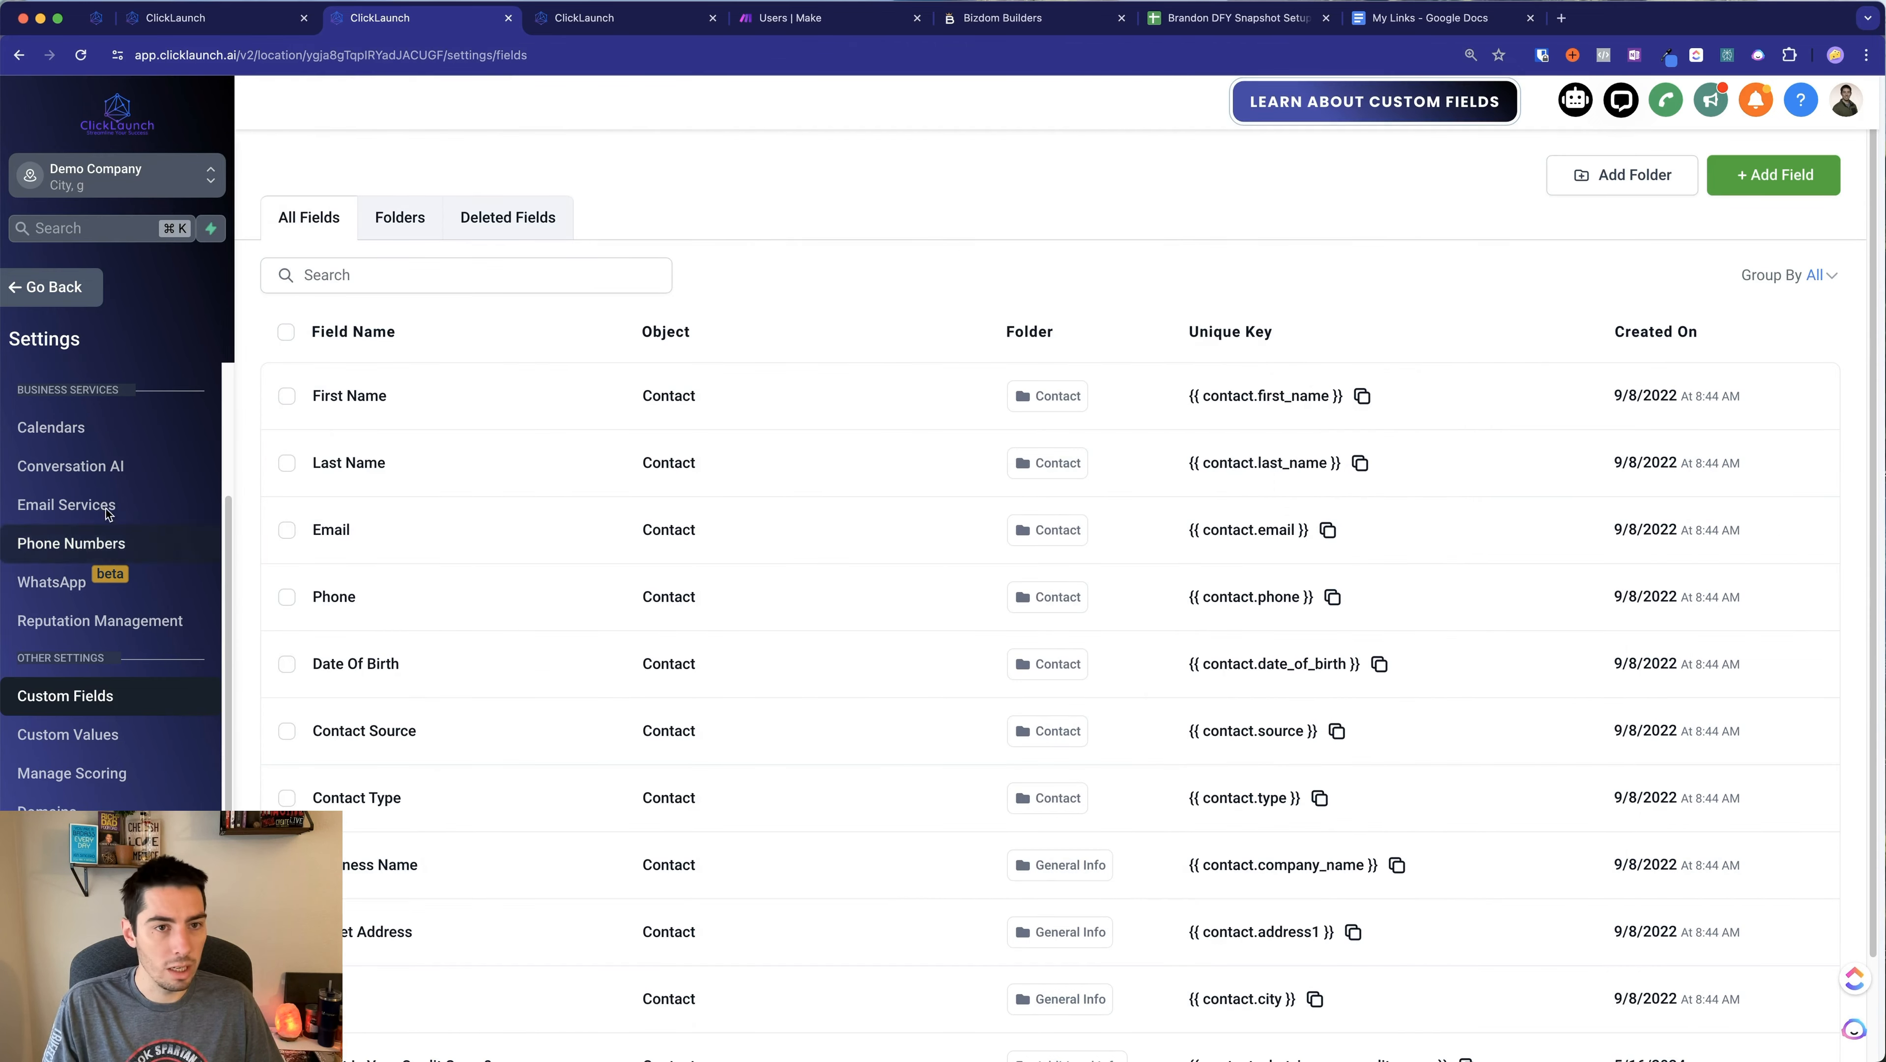
scroll(62, 607, "up", 5)
left_click(64, 286)
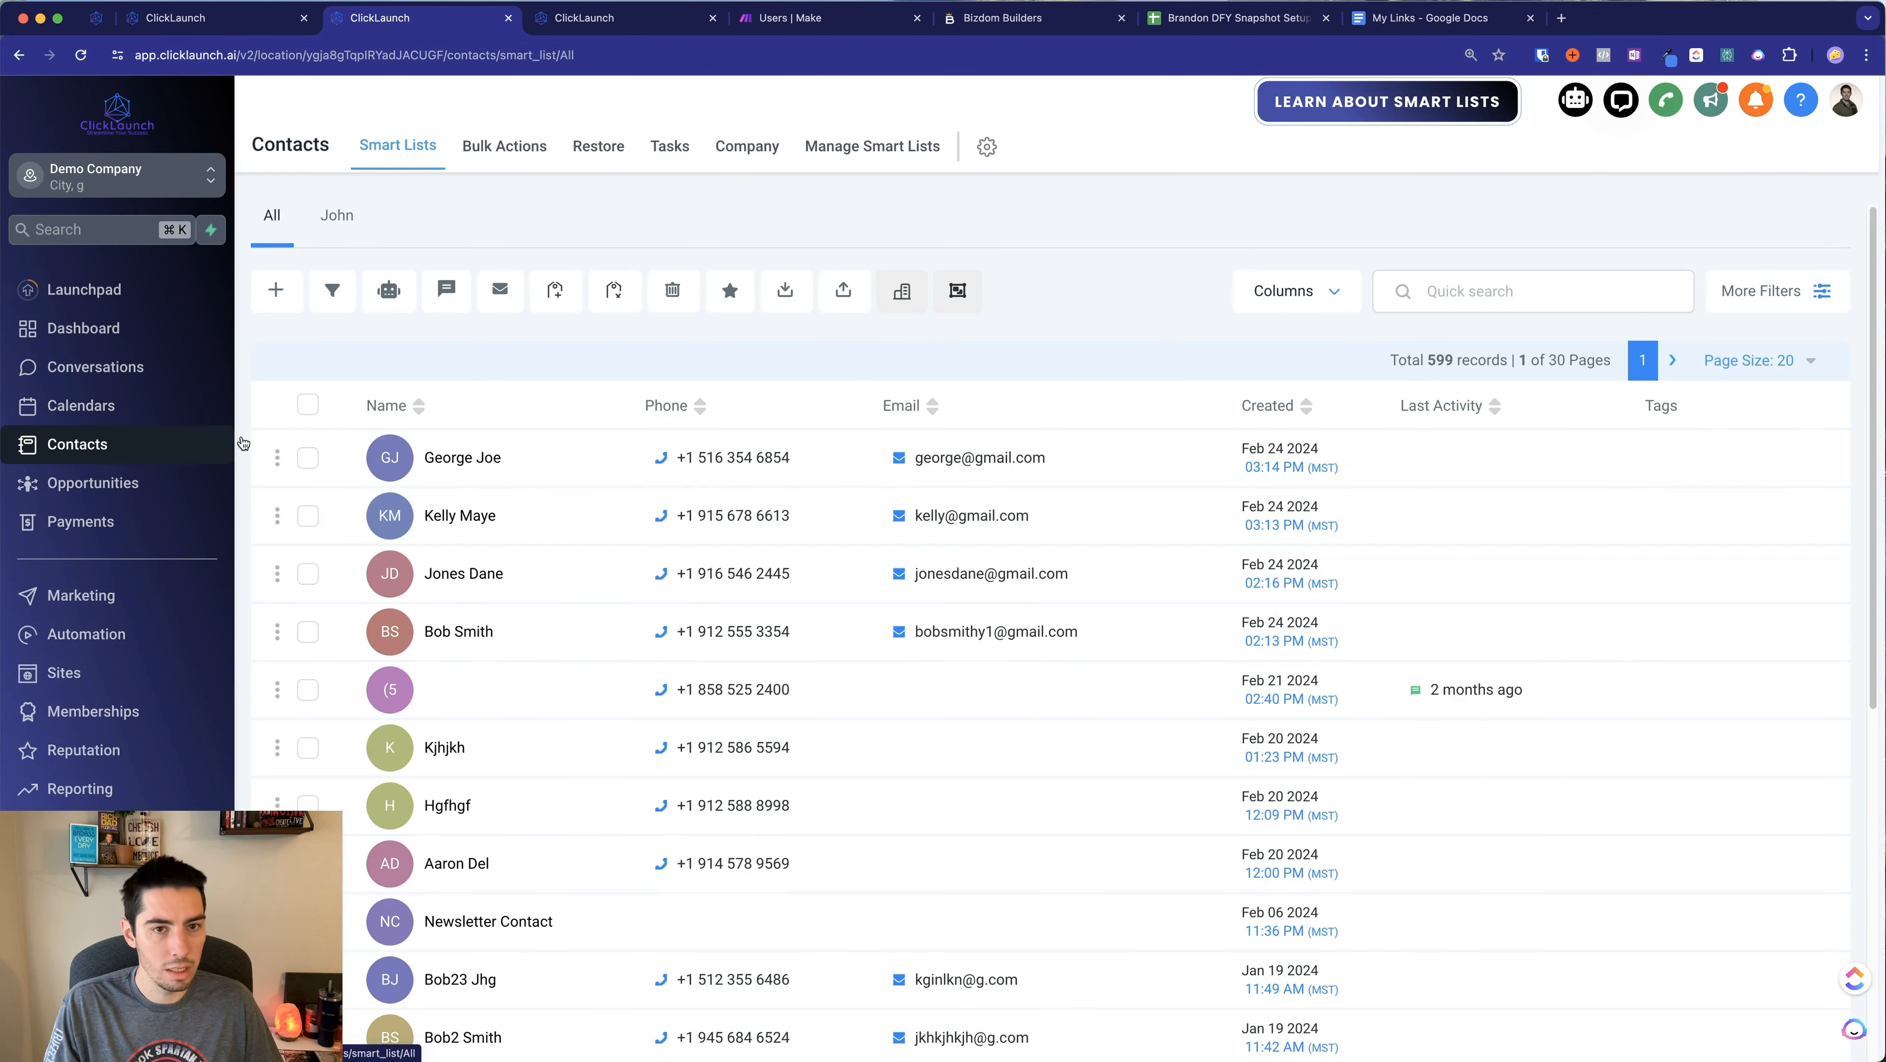
left_click(844, 296)
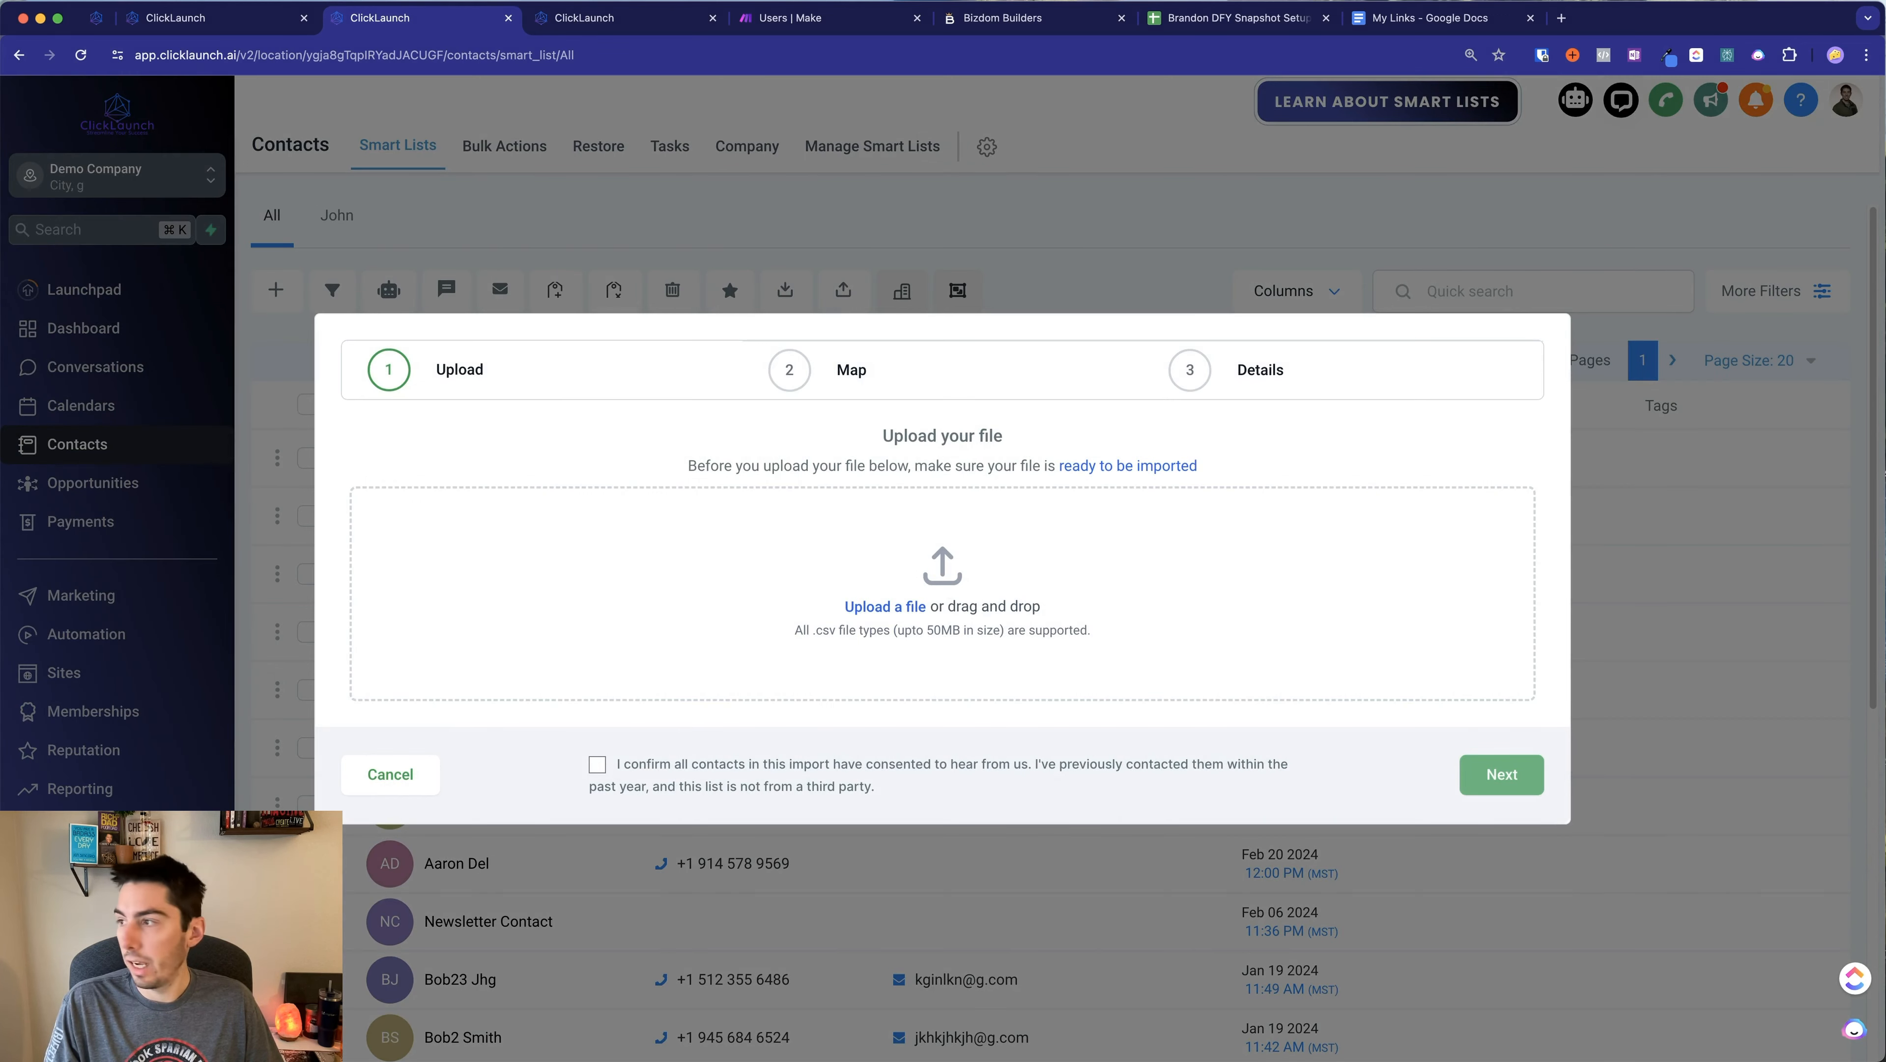
left_click_drag(1204, 514, 1002, 615)
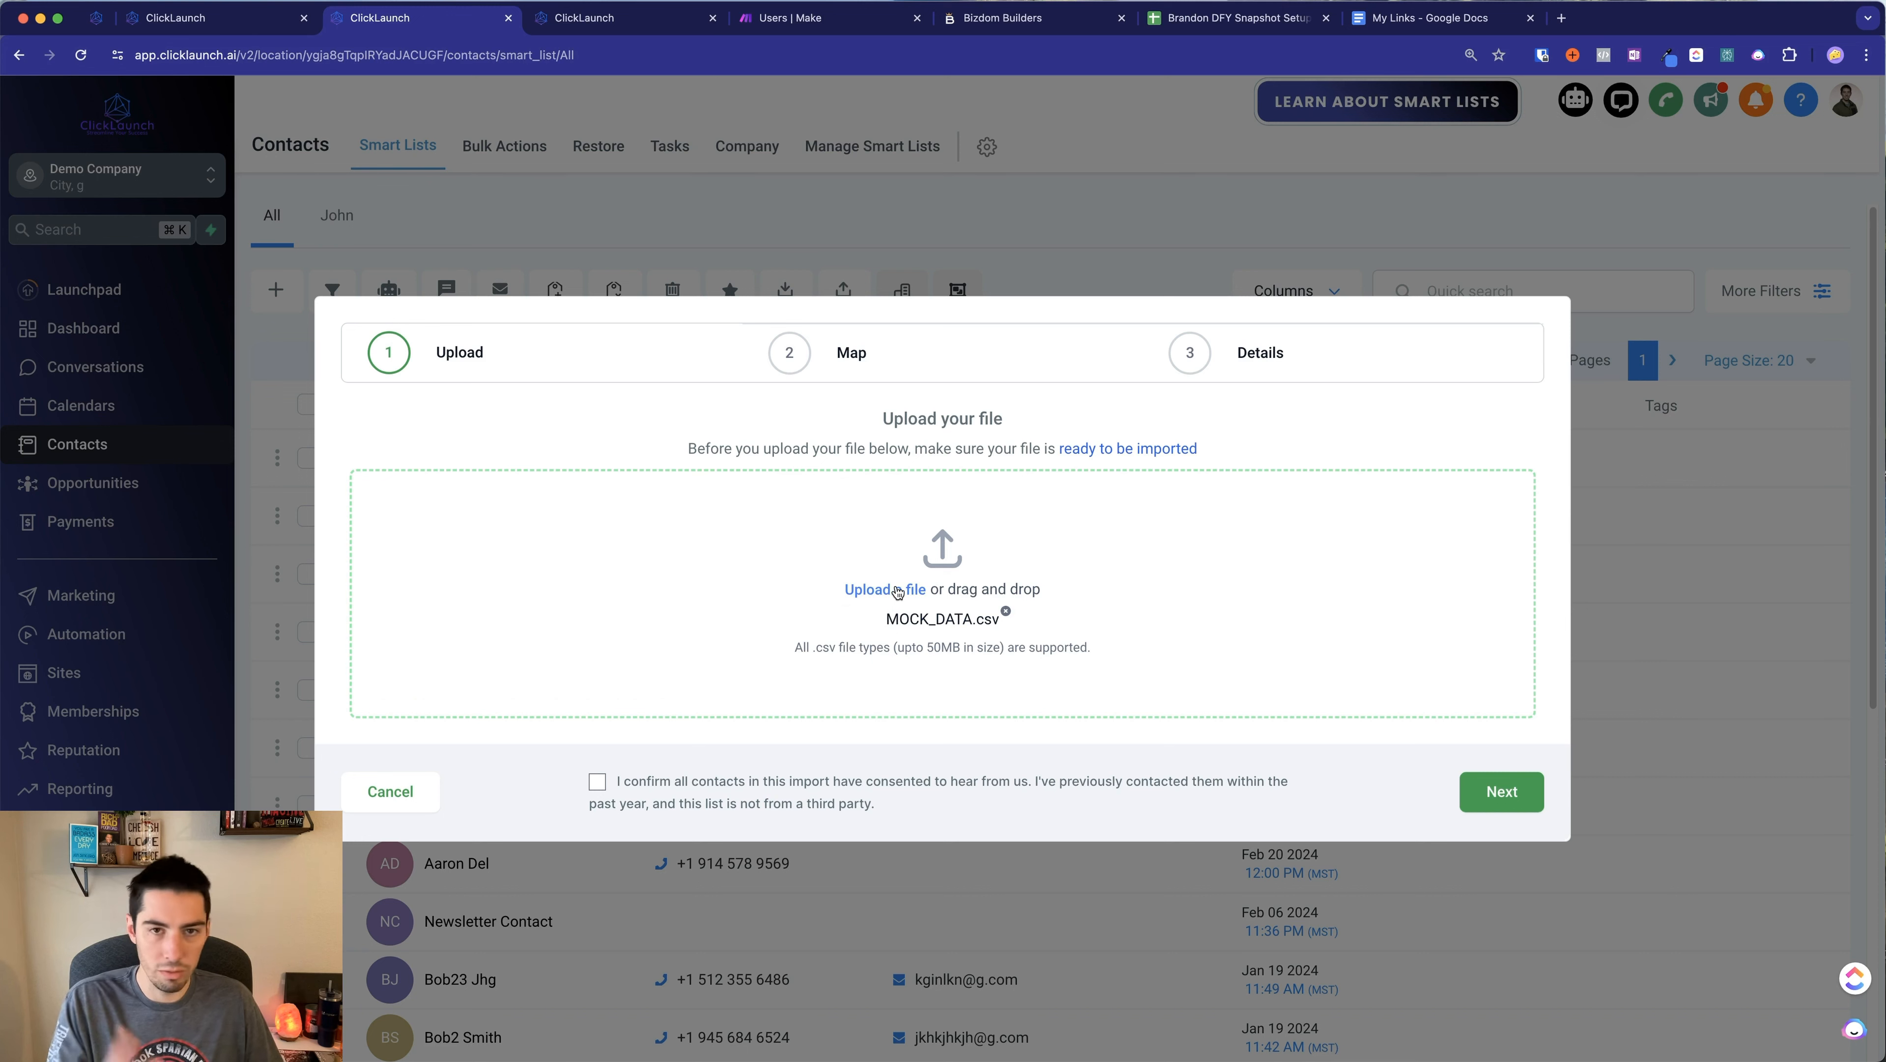
left_click(597, 780)
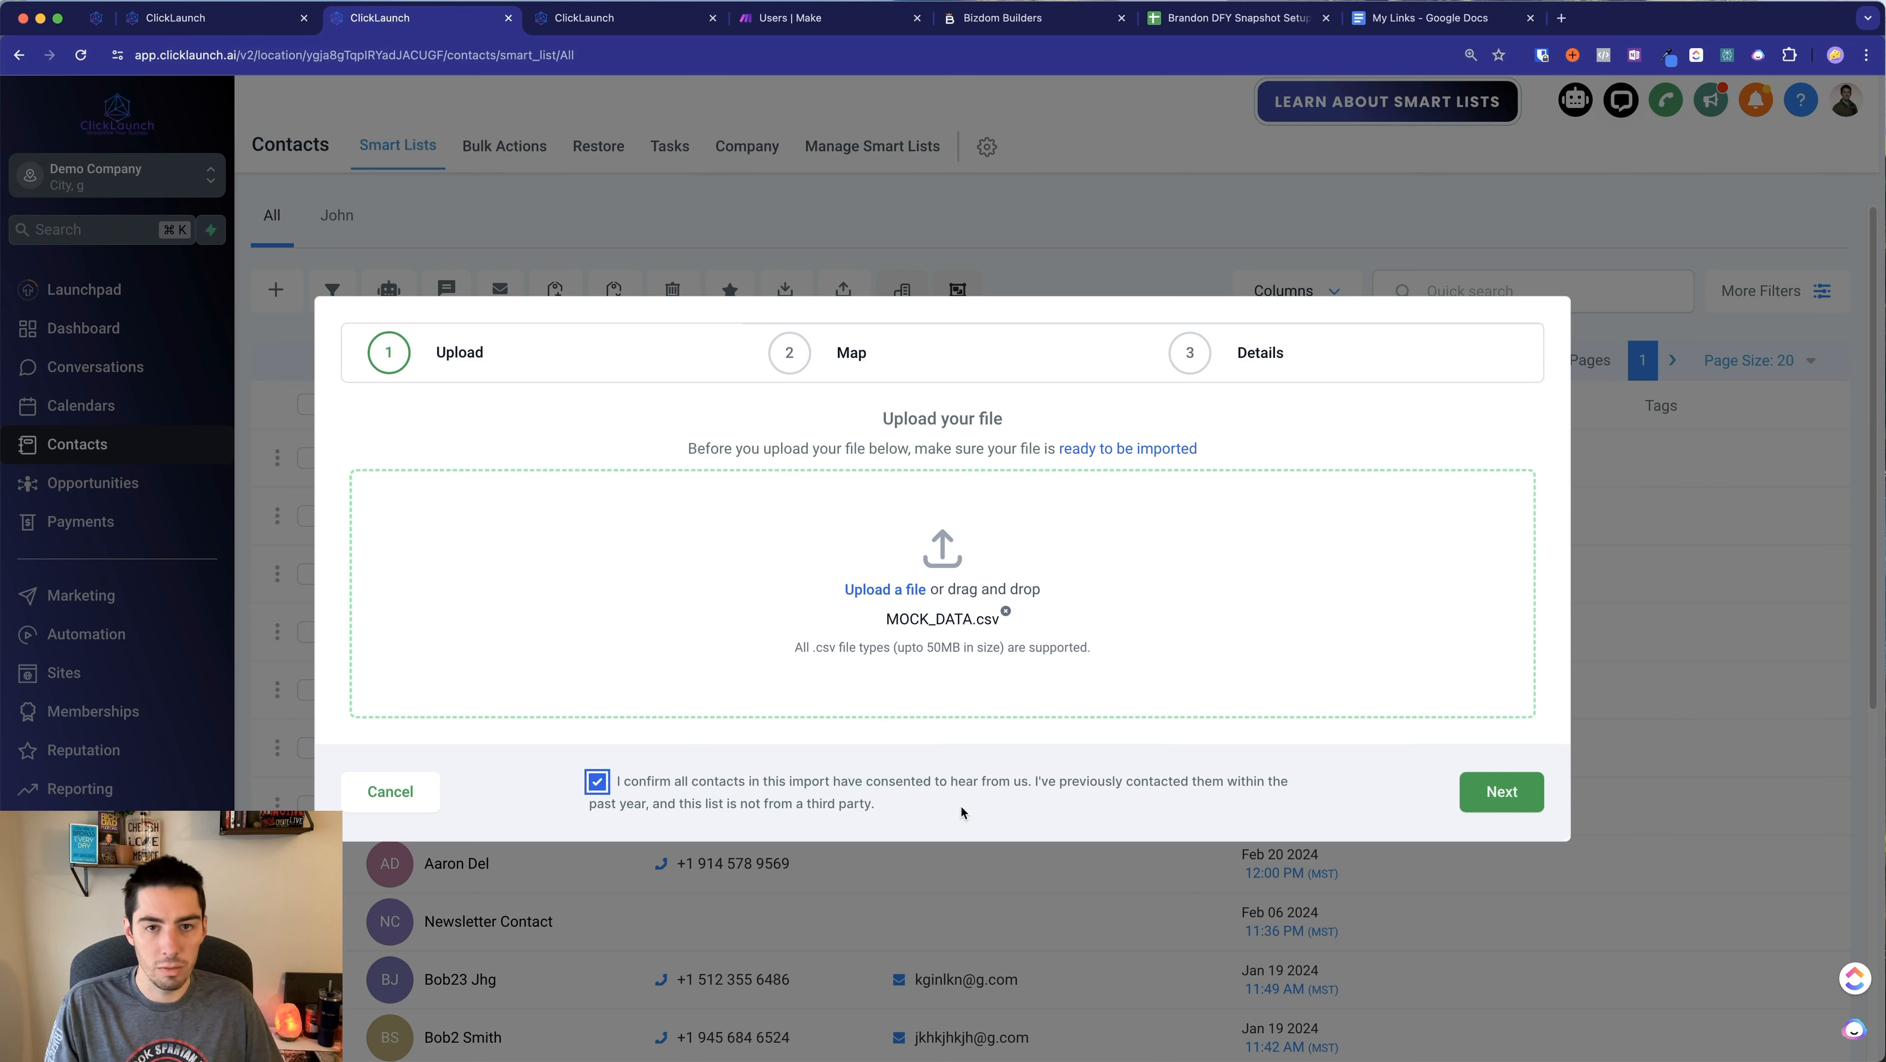
left_click(1501, 791)
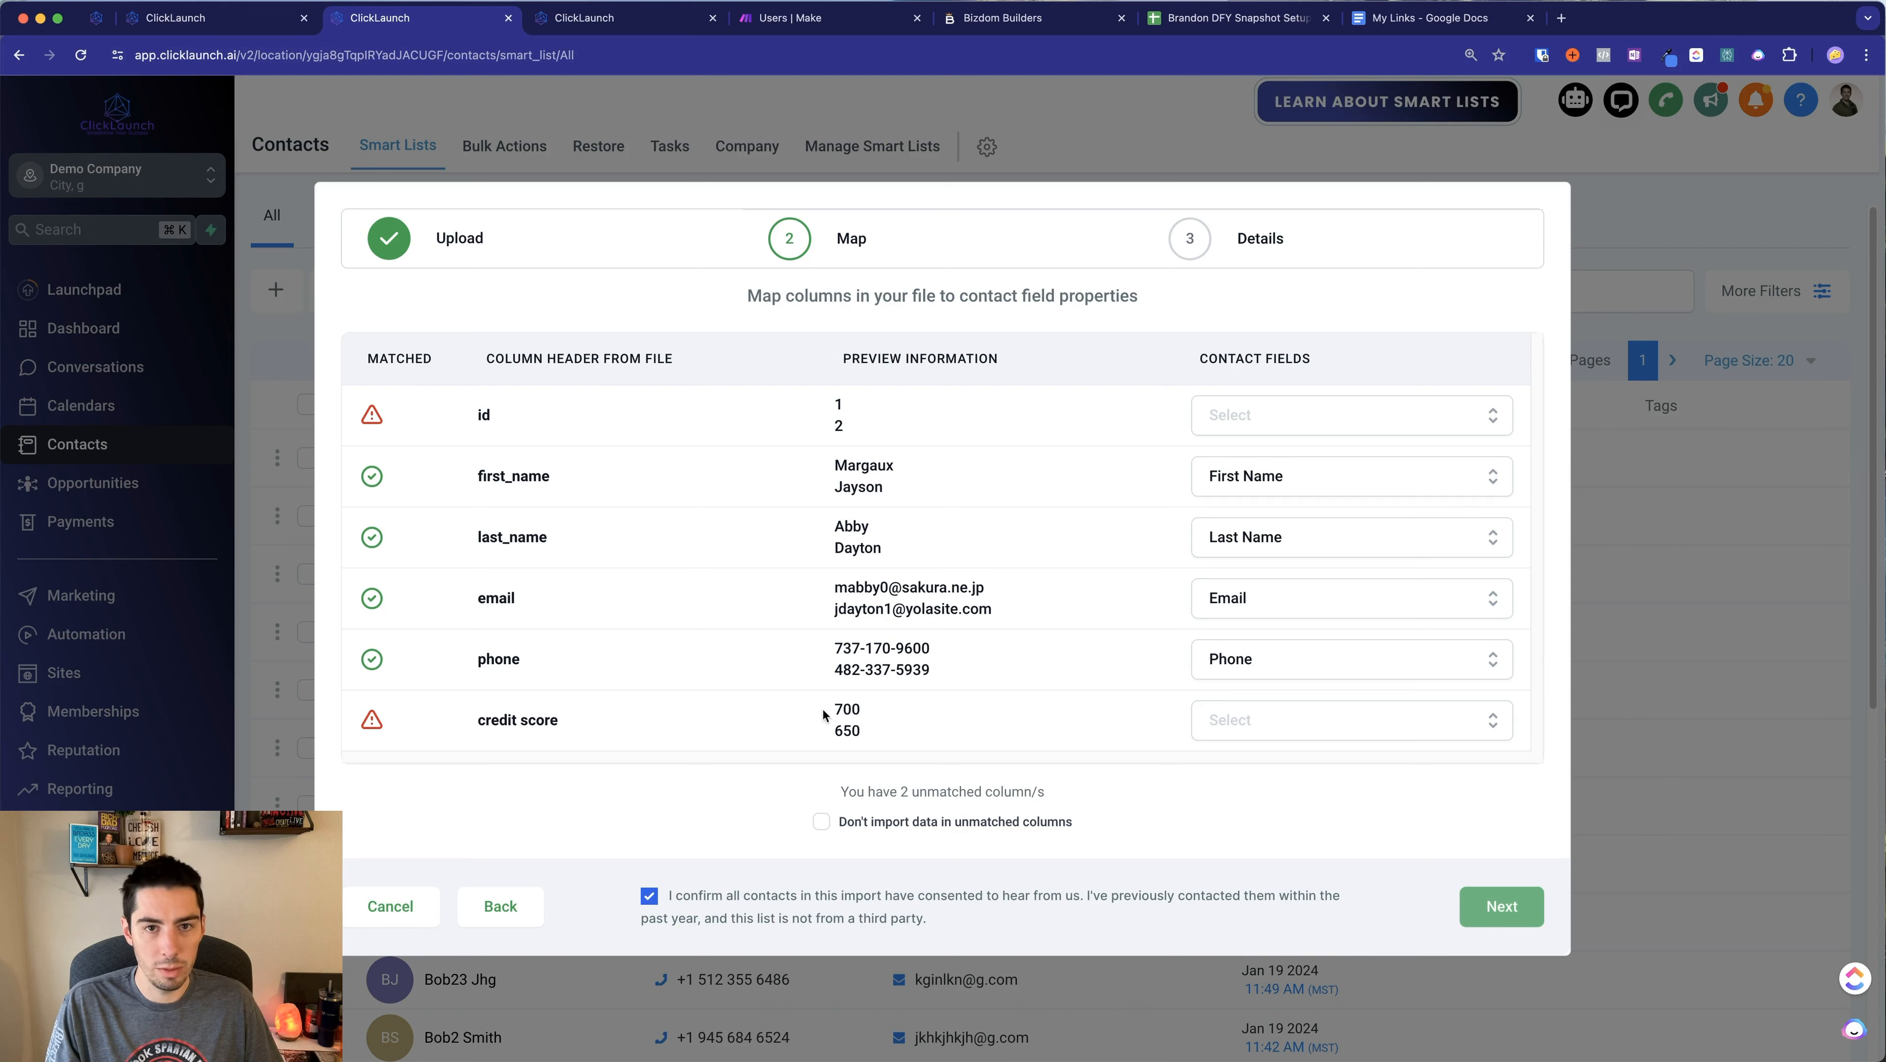
Map the credit score column to the "What is your credit score?" contact field
left_click_drag(493, 725, 594, 724)
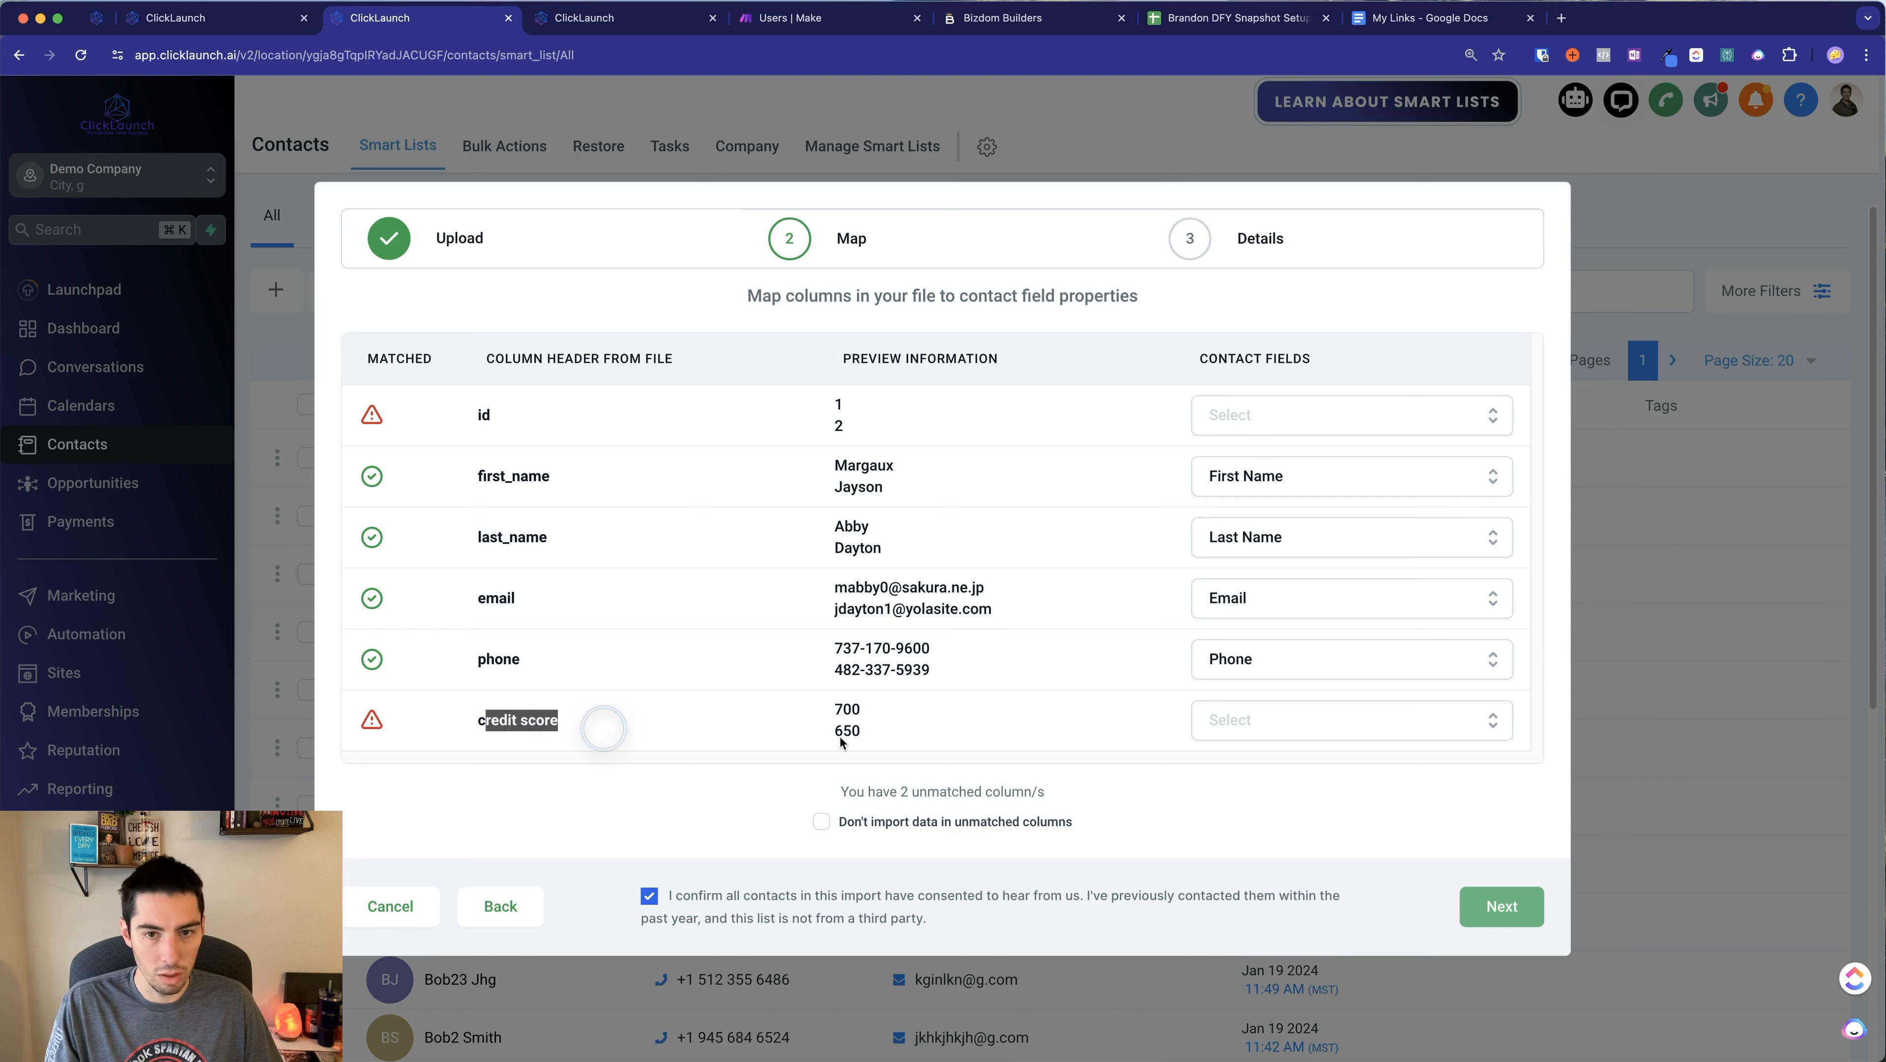
left_click(1165, 732)
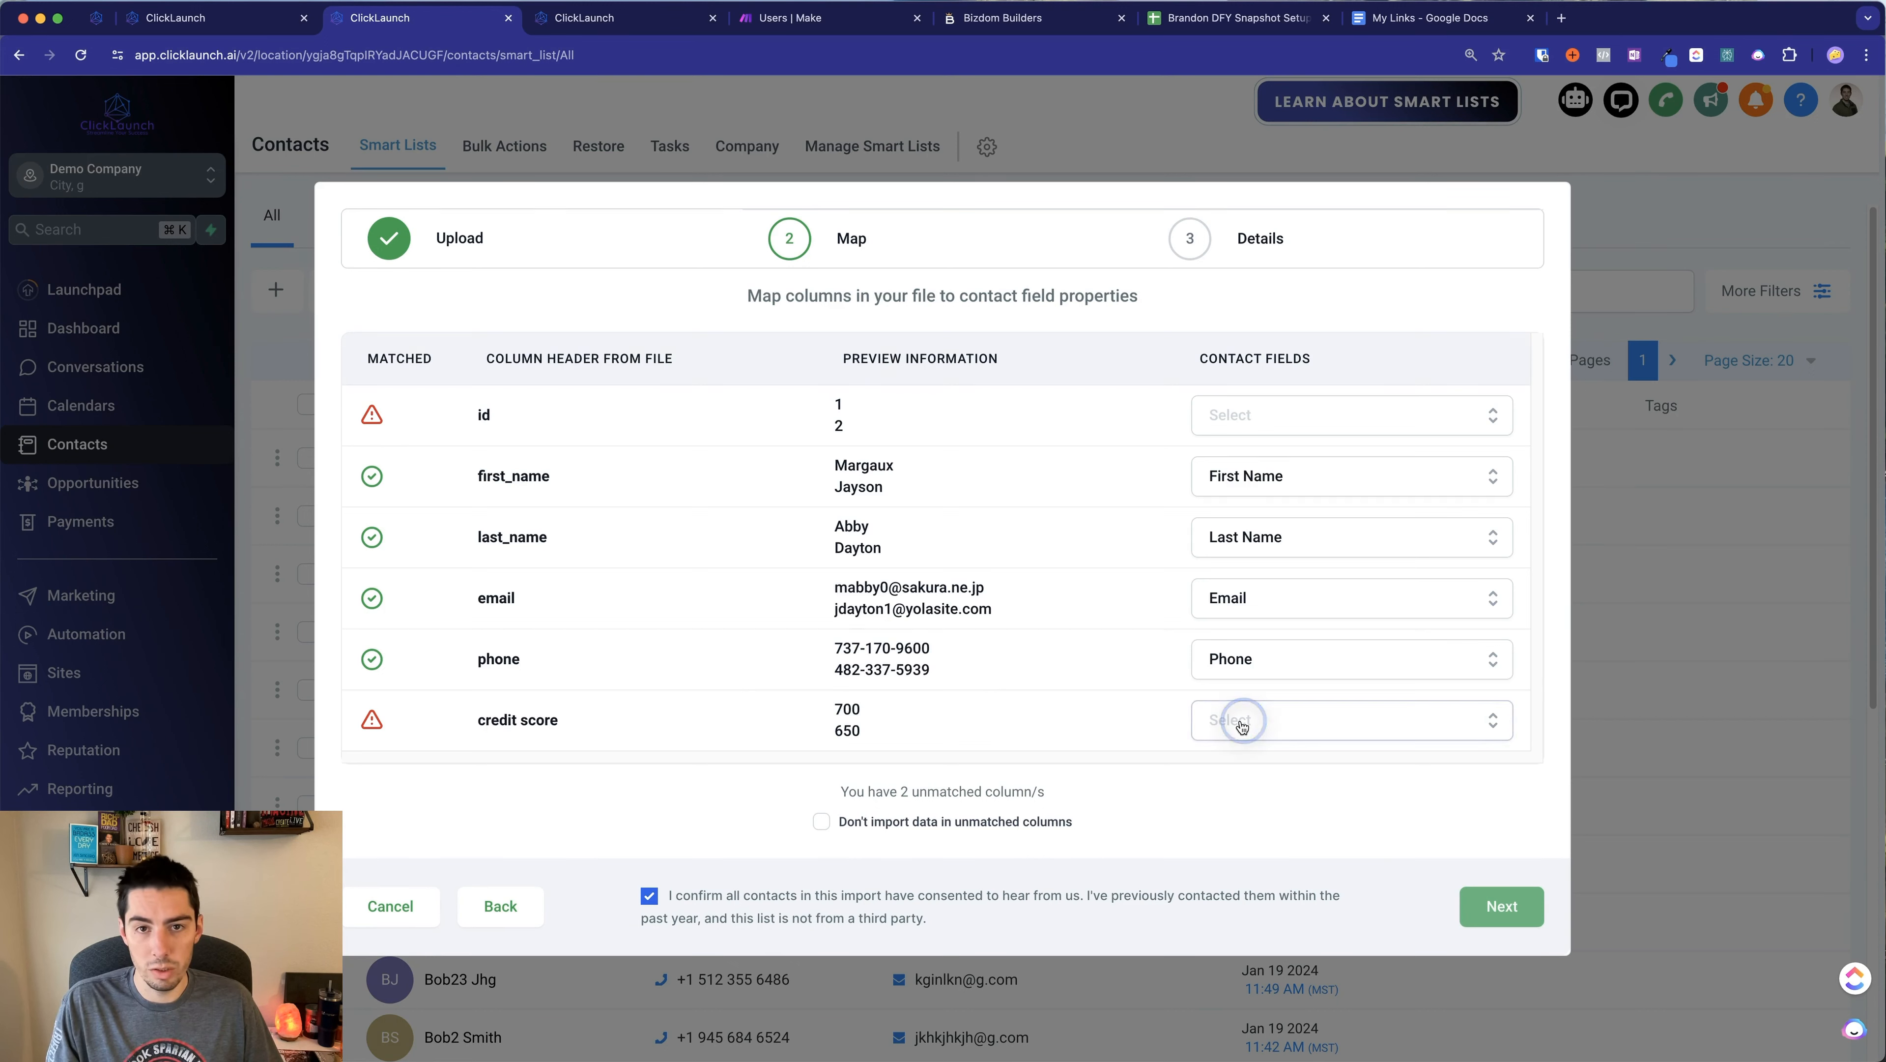
left_click(1244, 721)
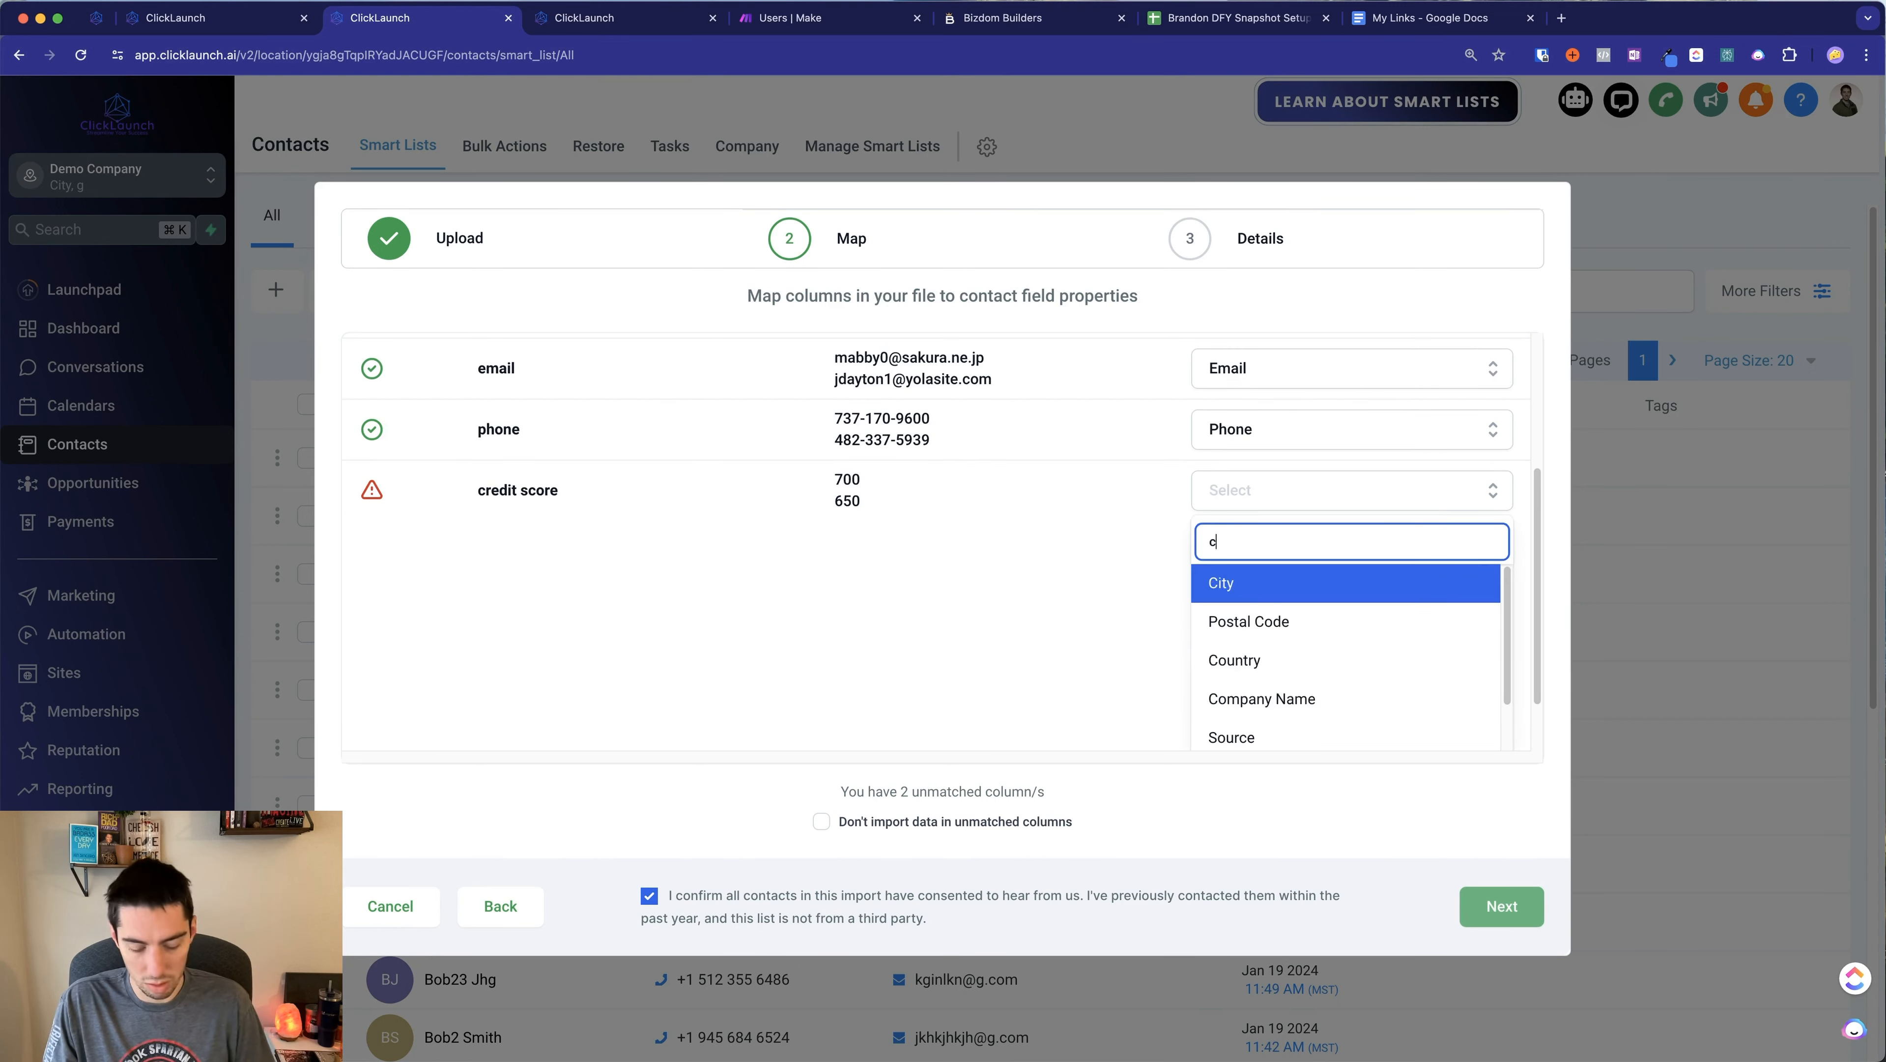
type("cre")
left_click(1275, 739)
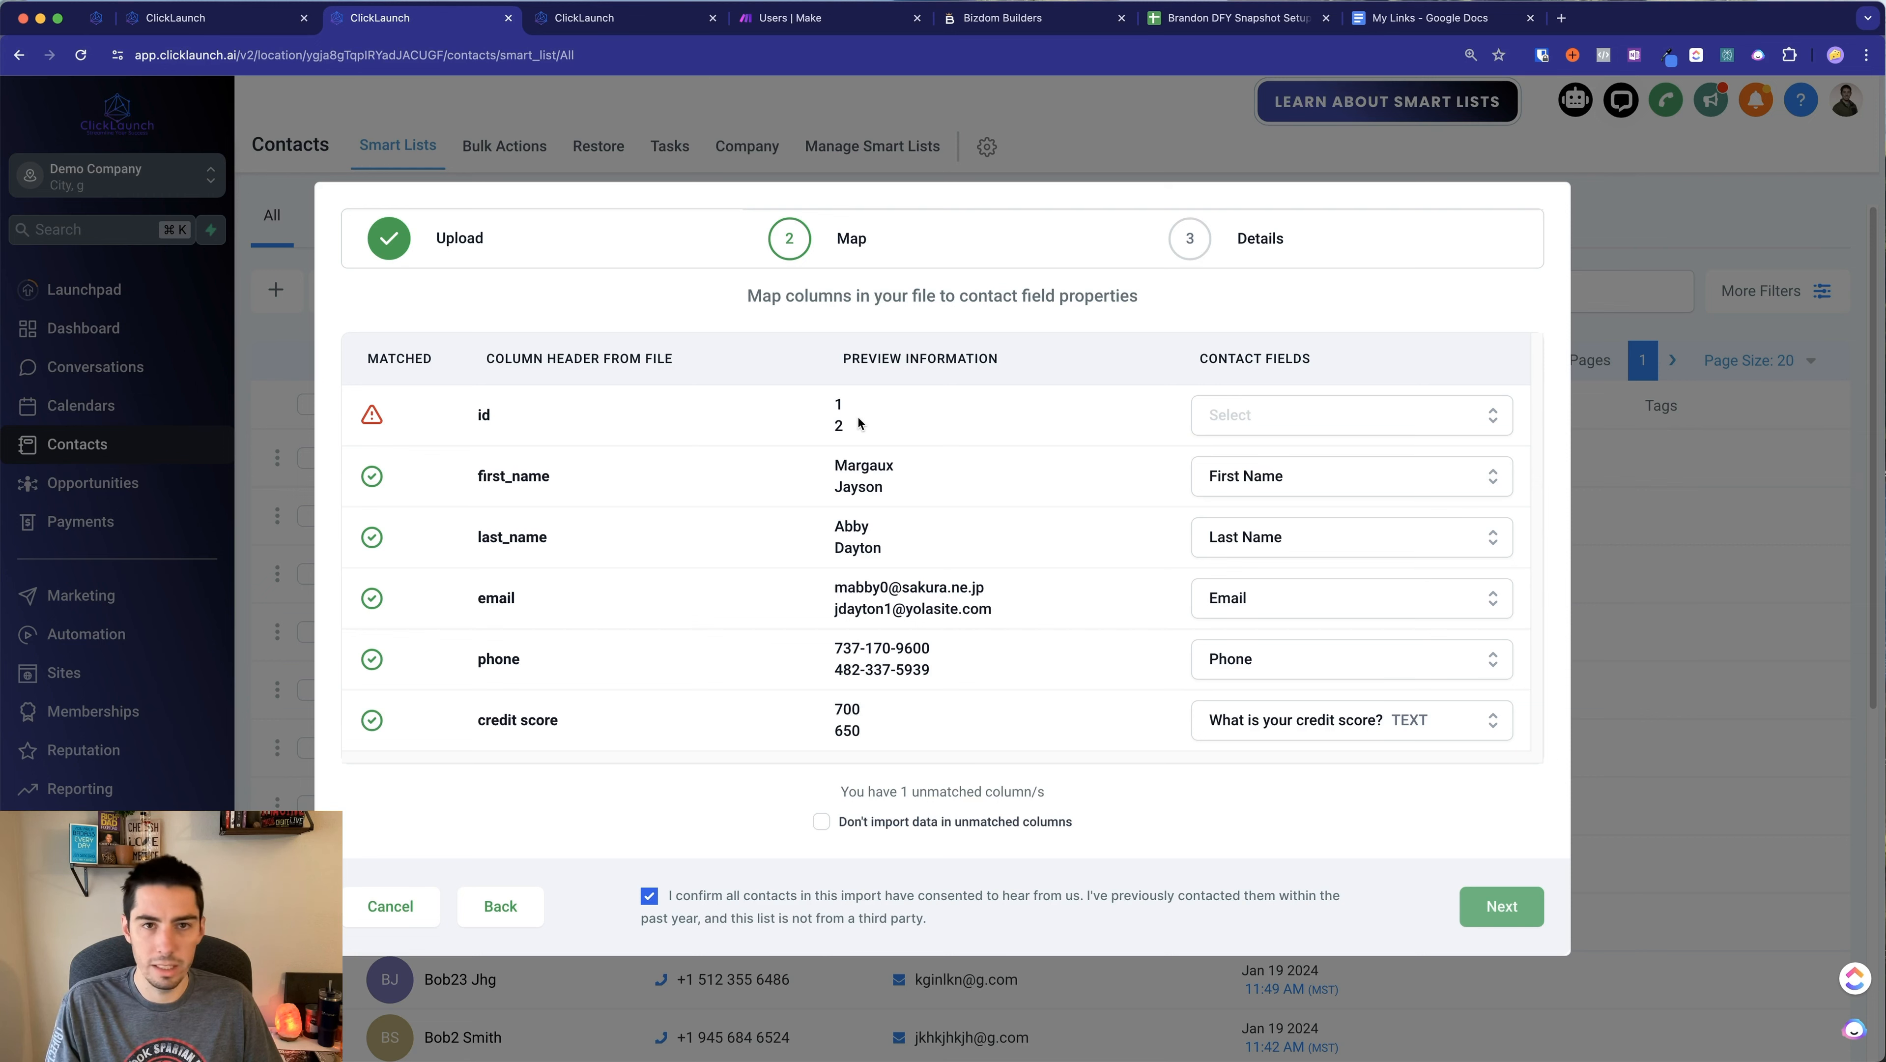
Check the id column in the workbook, exclude data in unmatched columns from the import and continue to the final details
key("super+Tab")
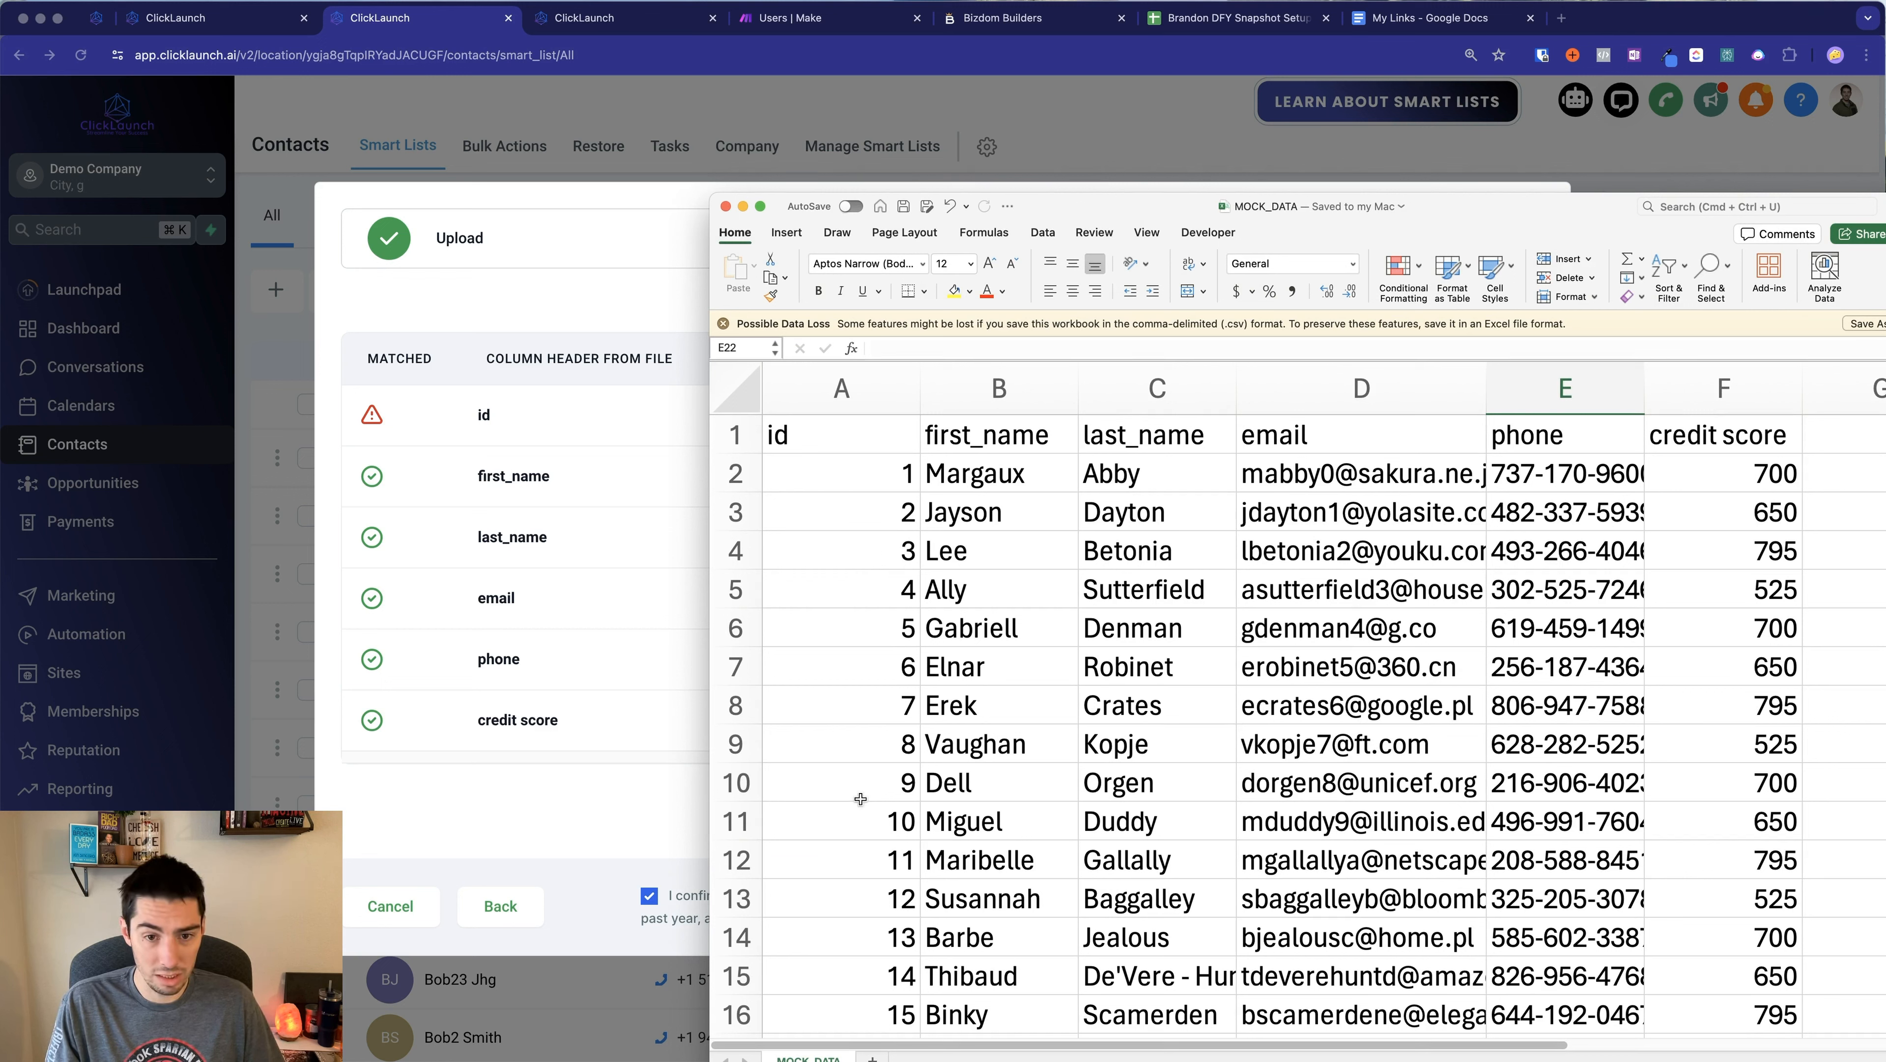
key("super+Tab")
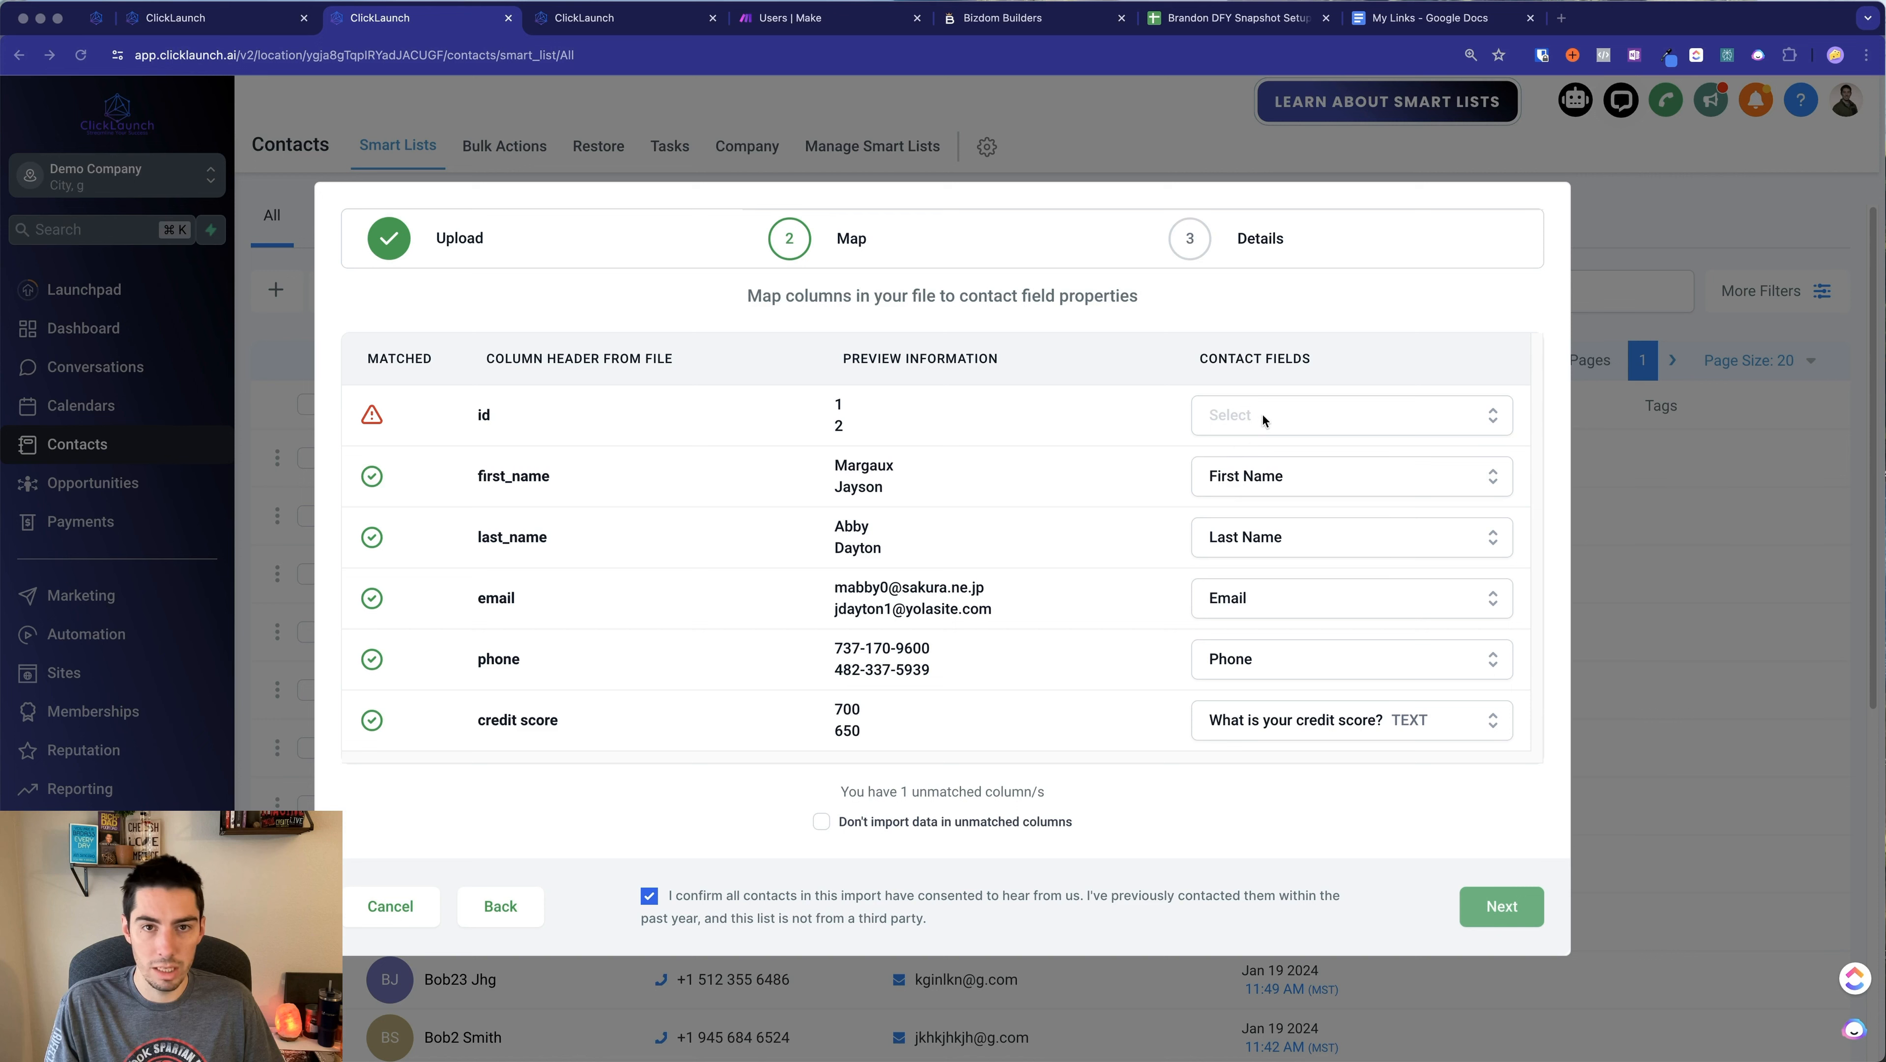
left_click(821, 824)
left_click(1517, 908)
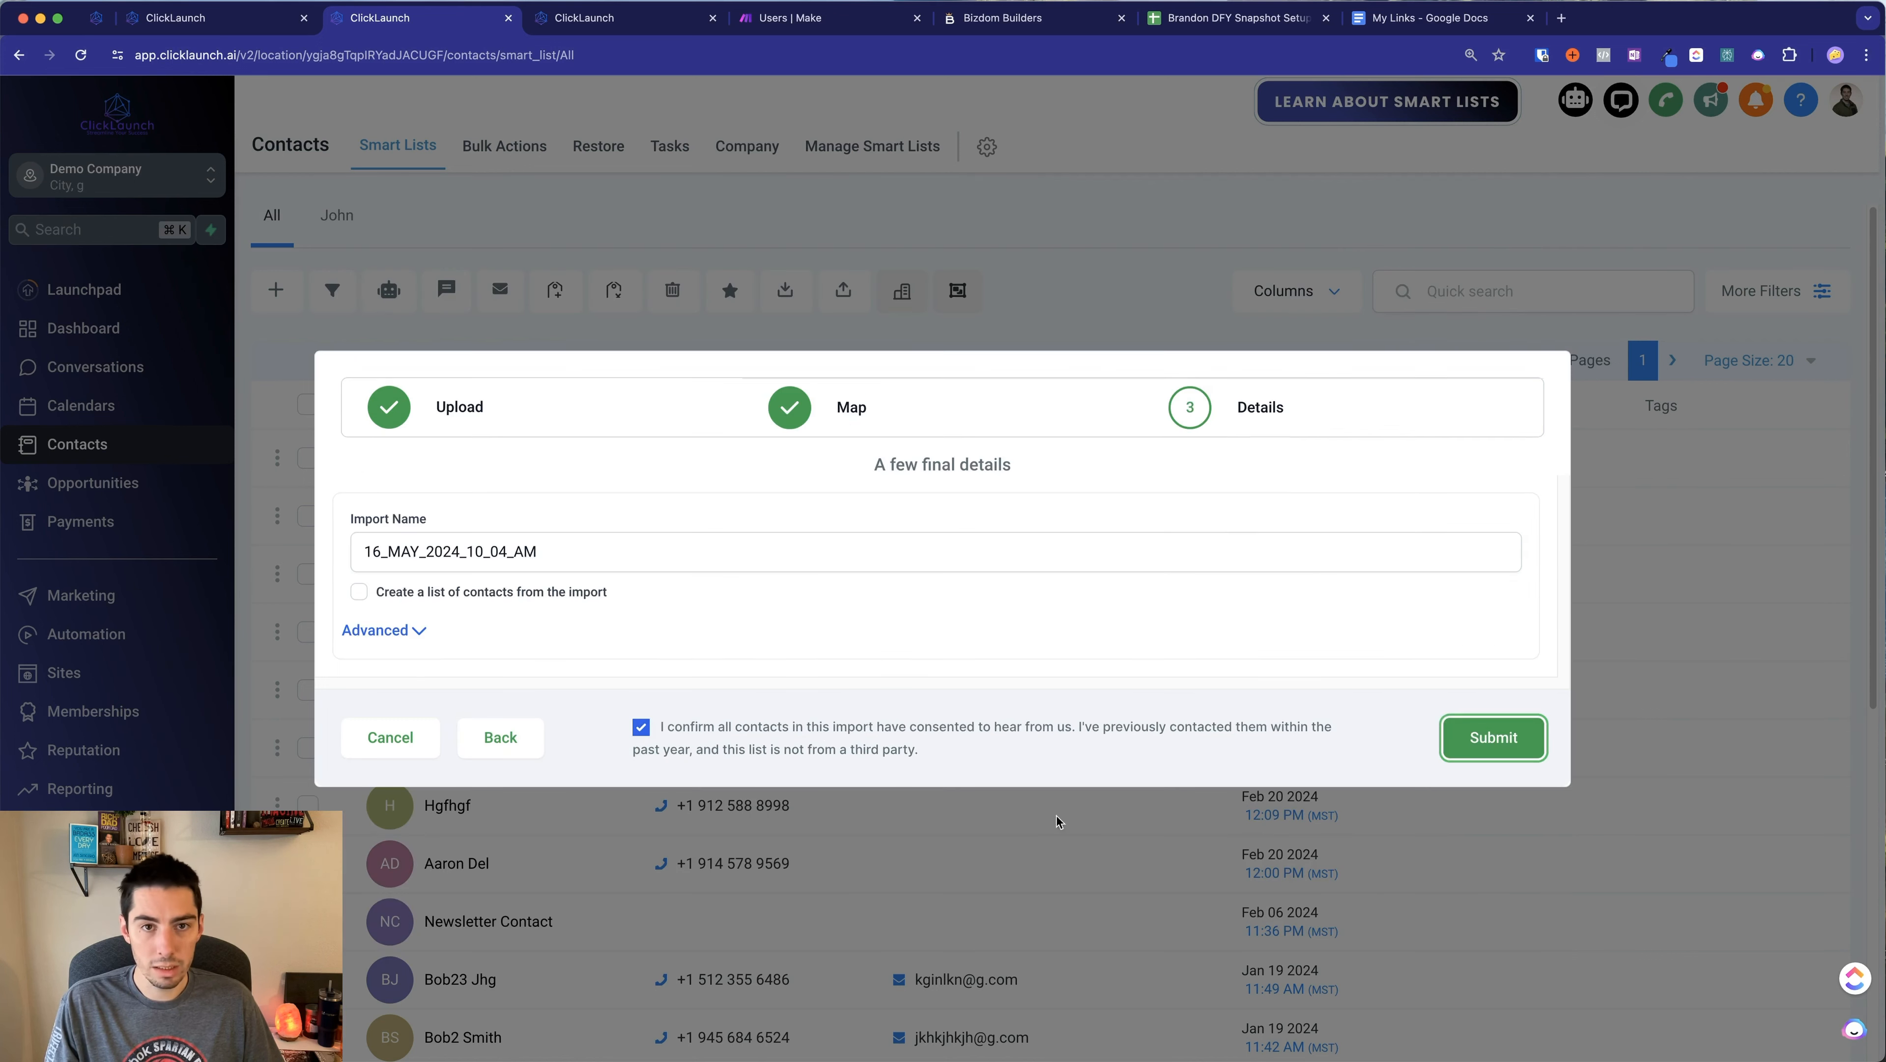
Keep the default import name and expand the advanced options of the contact import
double_click(391, 548)
left_click(380, 551)
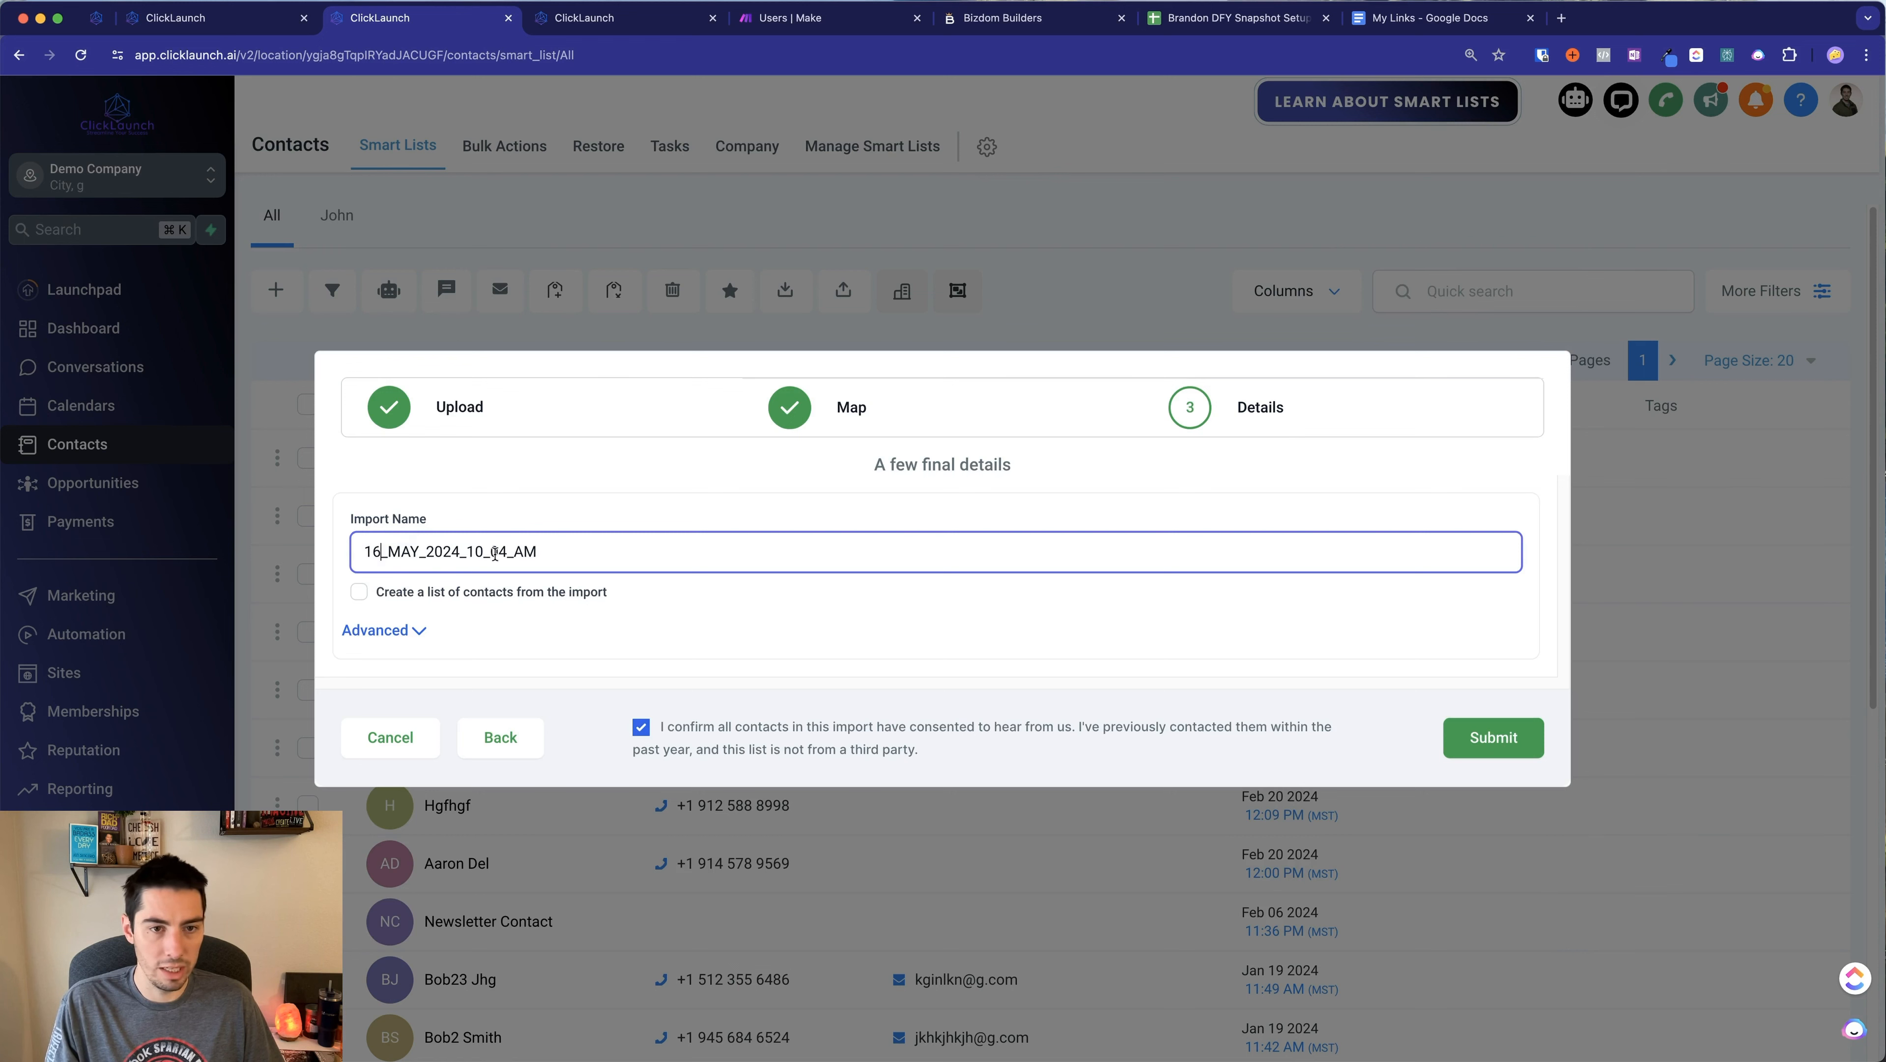
left_click(409, 628)
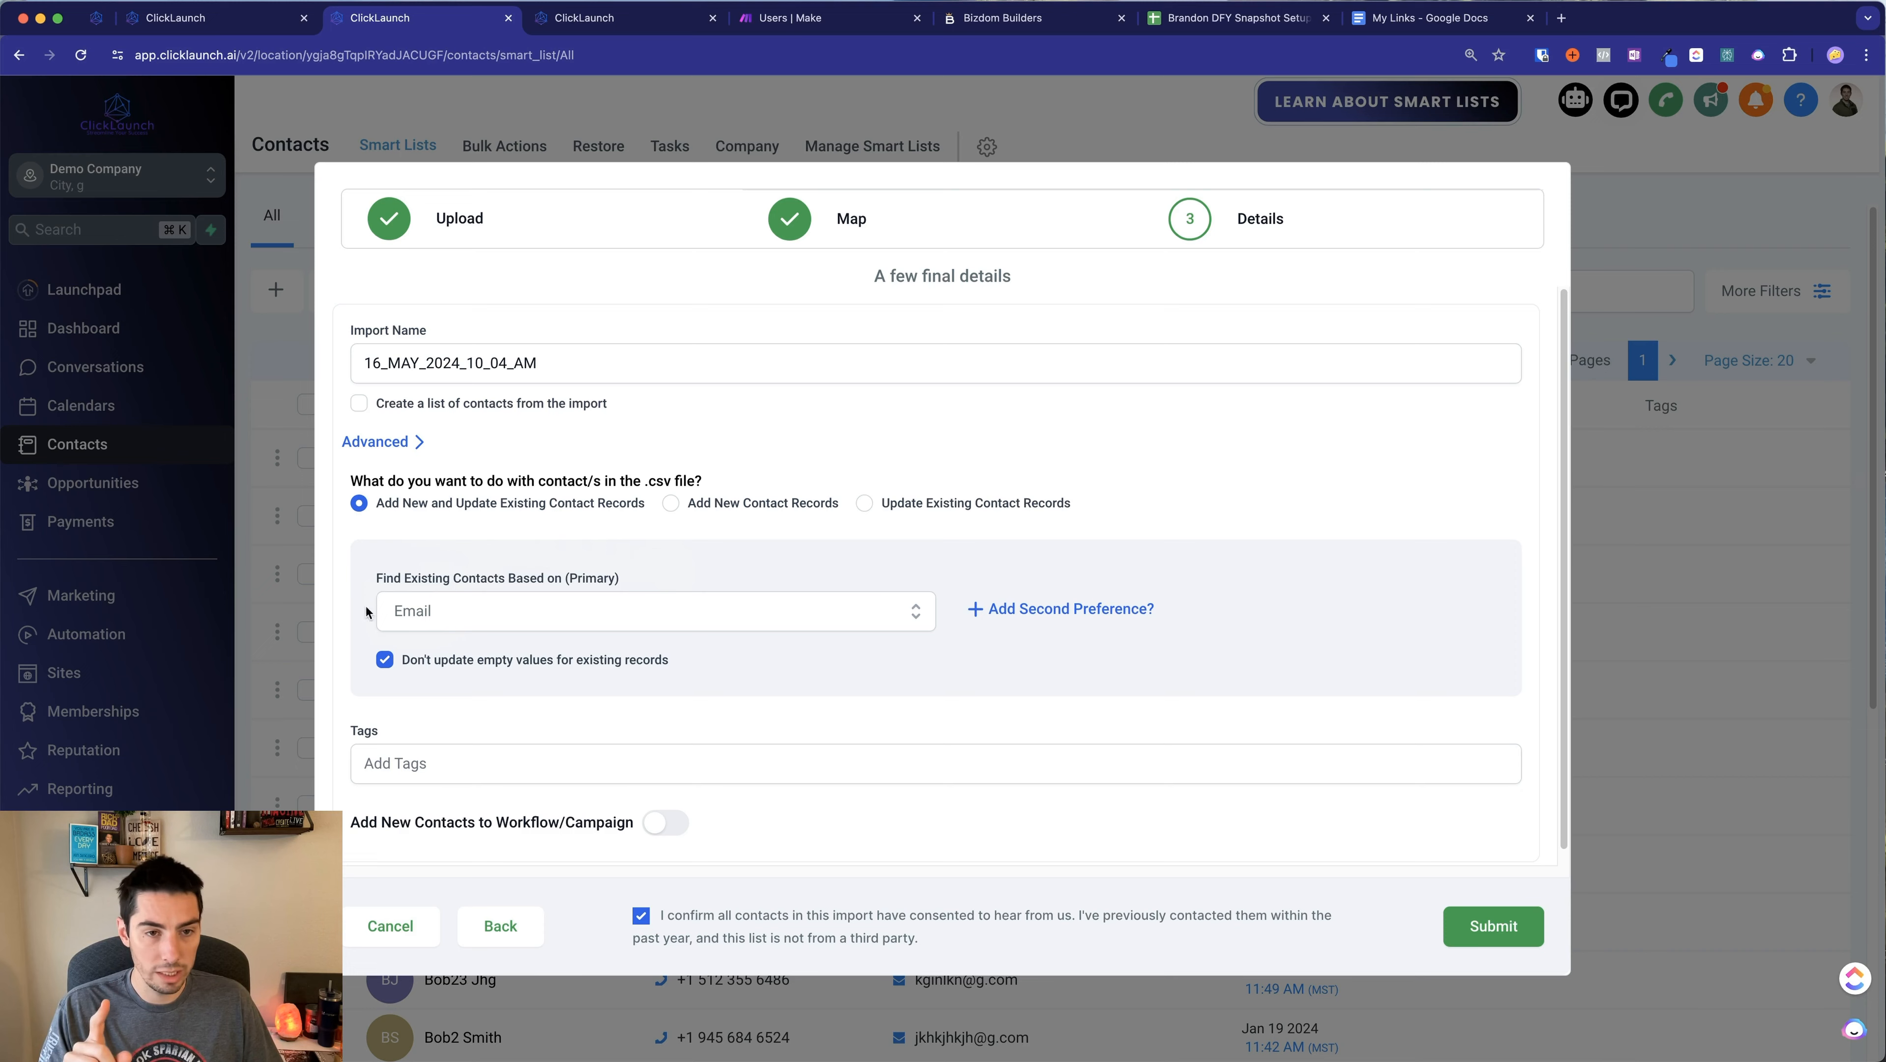
Bring the MOCK_DATA workbook back into view and examine the first contact's email in cell D2
left_click_drag(1881, 185, 981, 108)
left_click(1144, 377)
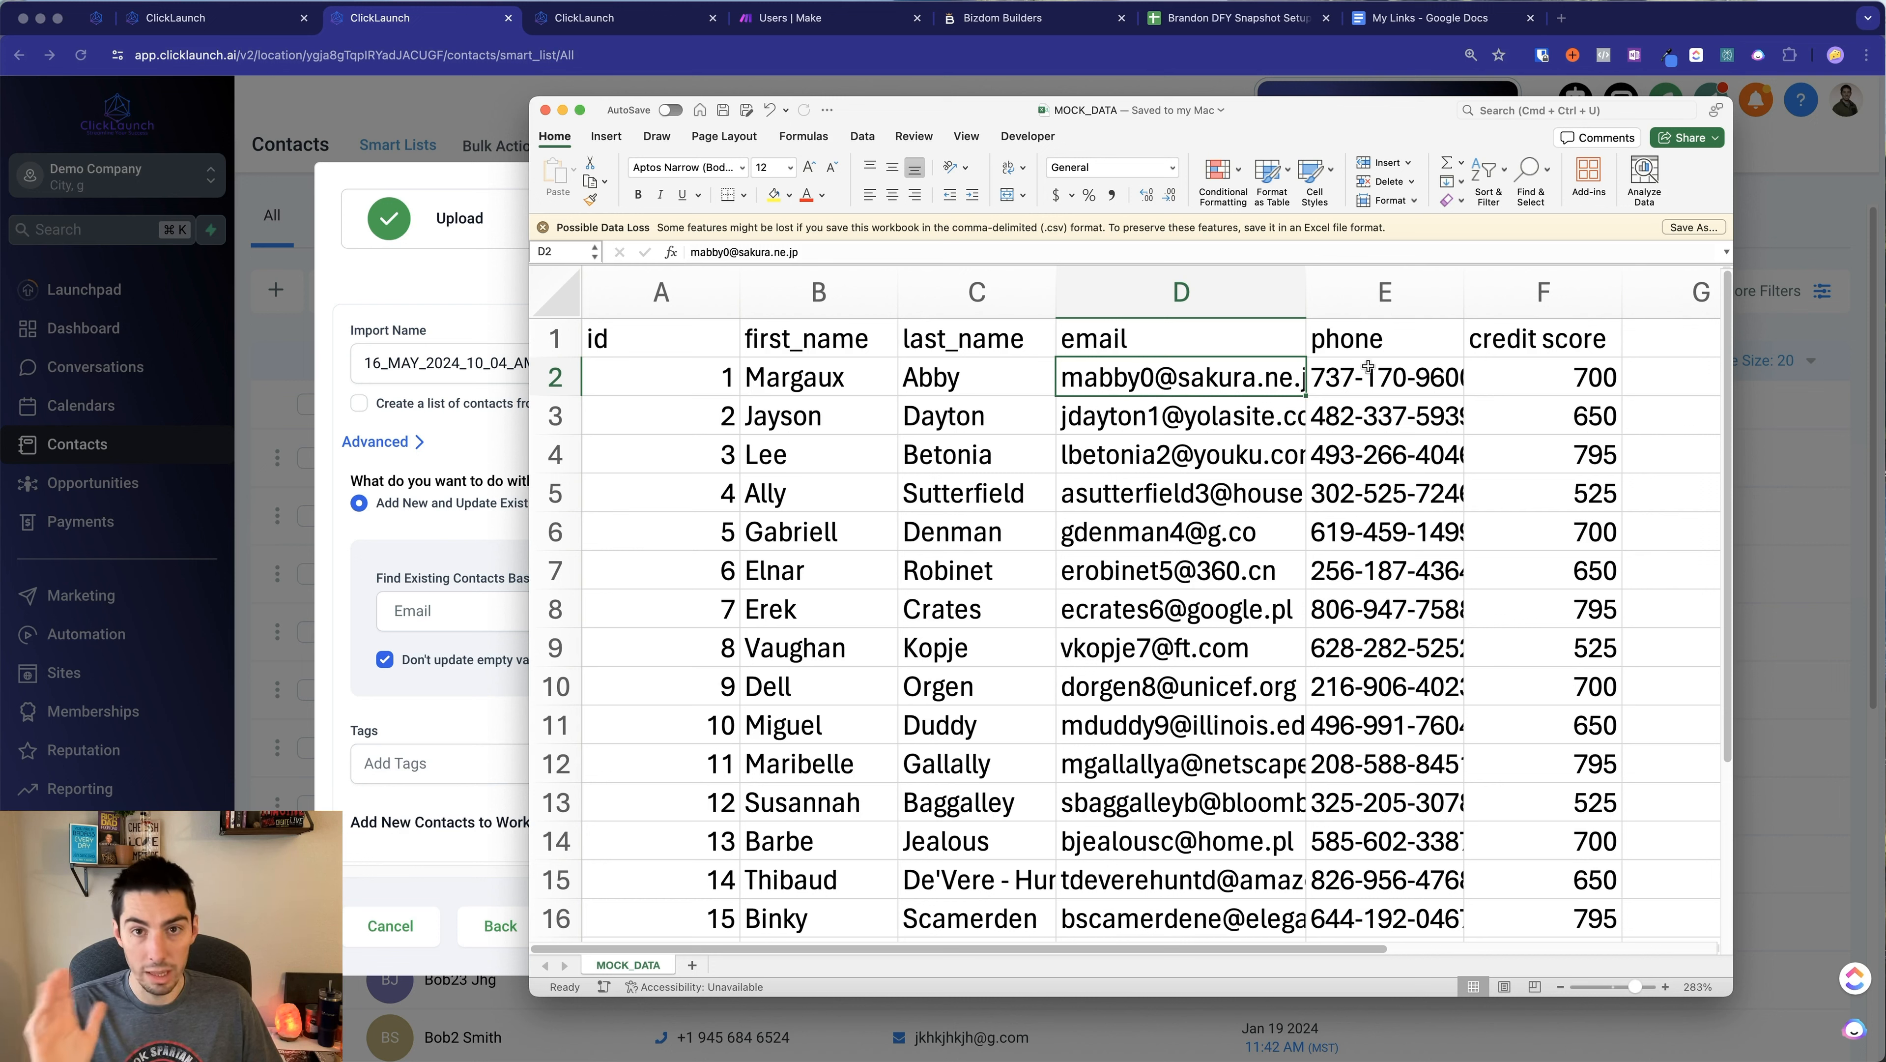
Compare the first contact's email and phone in row 2 of MOCK_DATA and move the workbook aside to return to the import
left_click(1393, 378)
left_click(1228, 382)
left_click(1324, 383)
left_click(1258, 381)
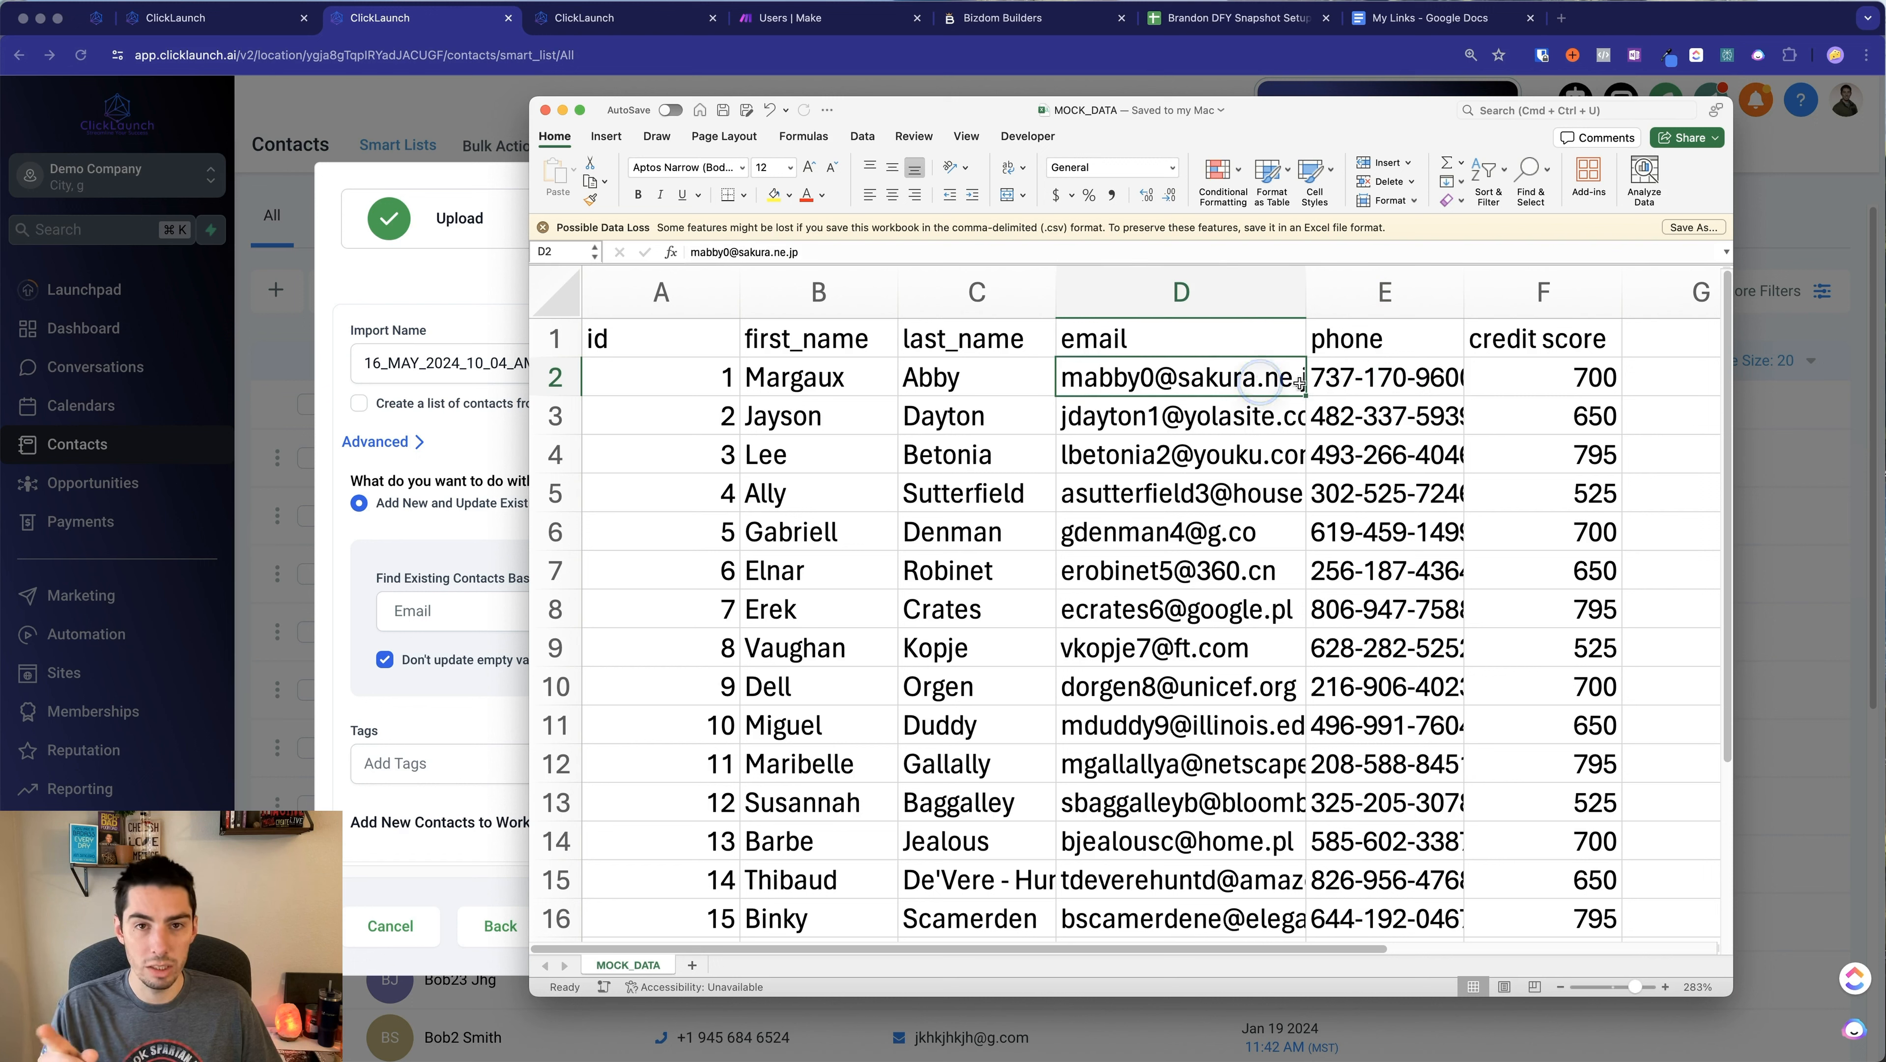
left_click(1336, 387)
left_click(1146, 377)
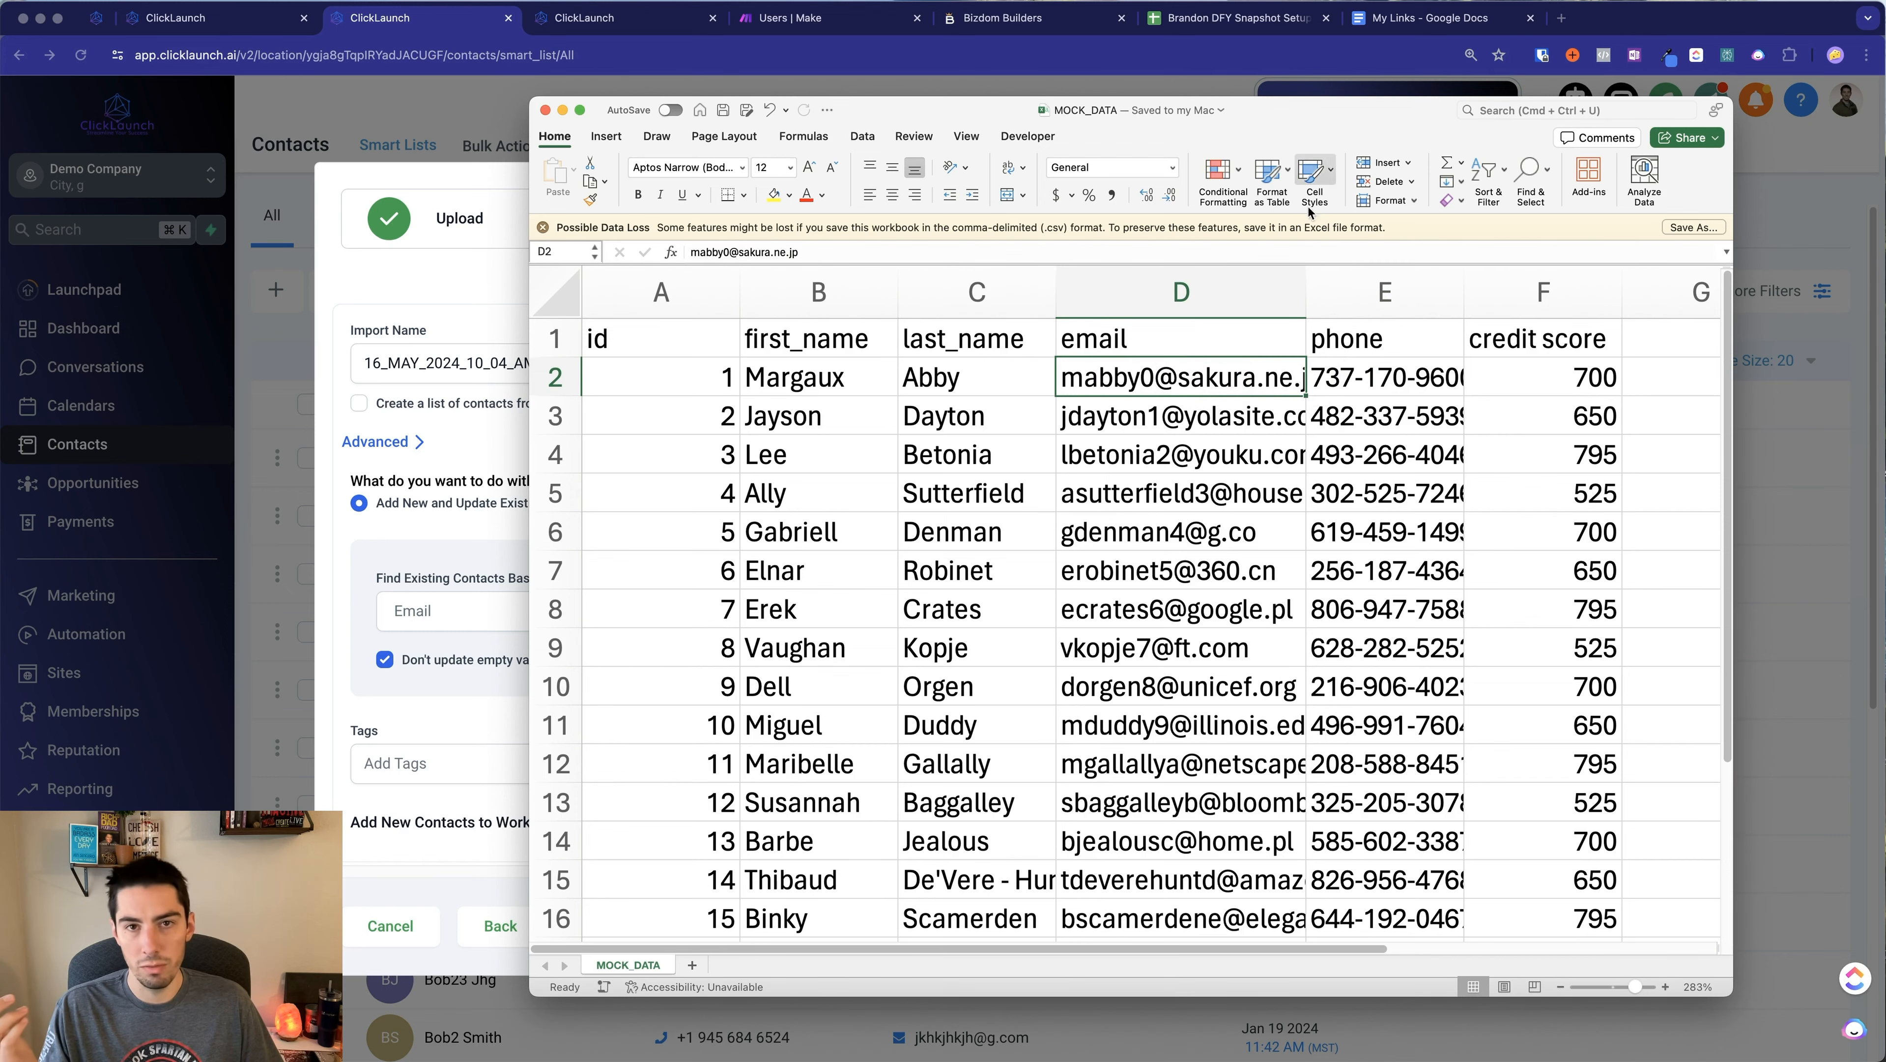
left_click_drag(1301, 121, 1885, 149)
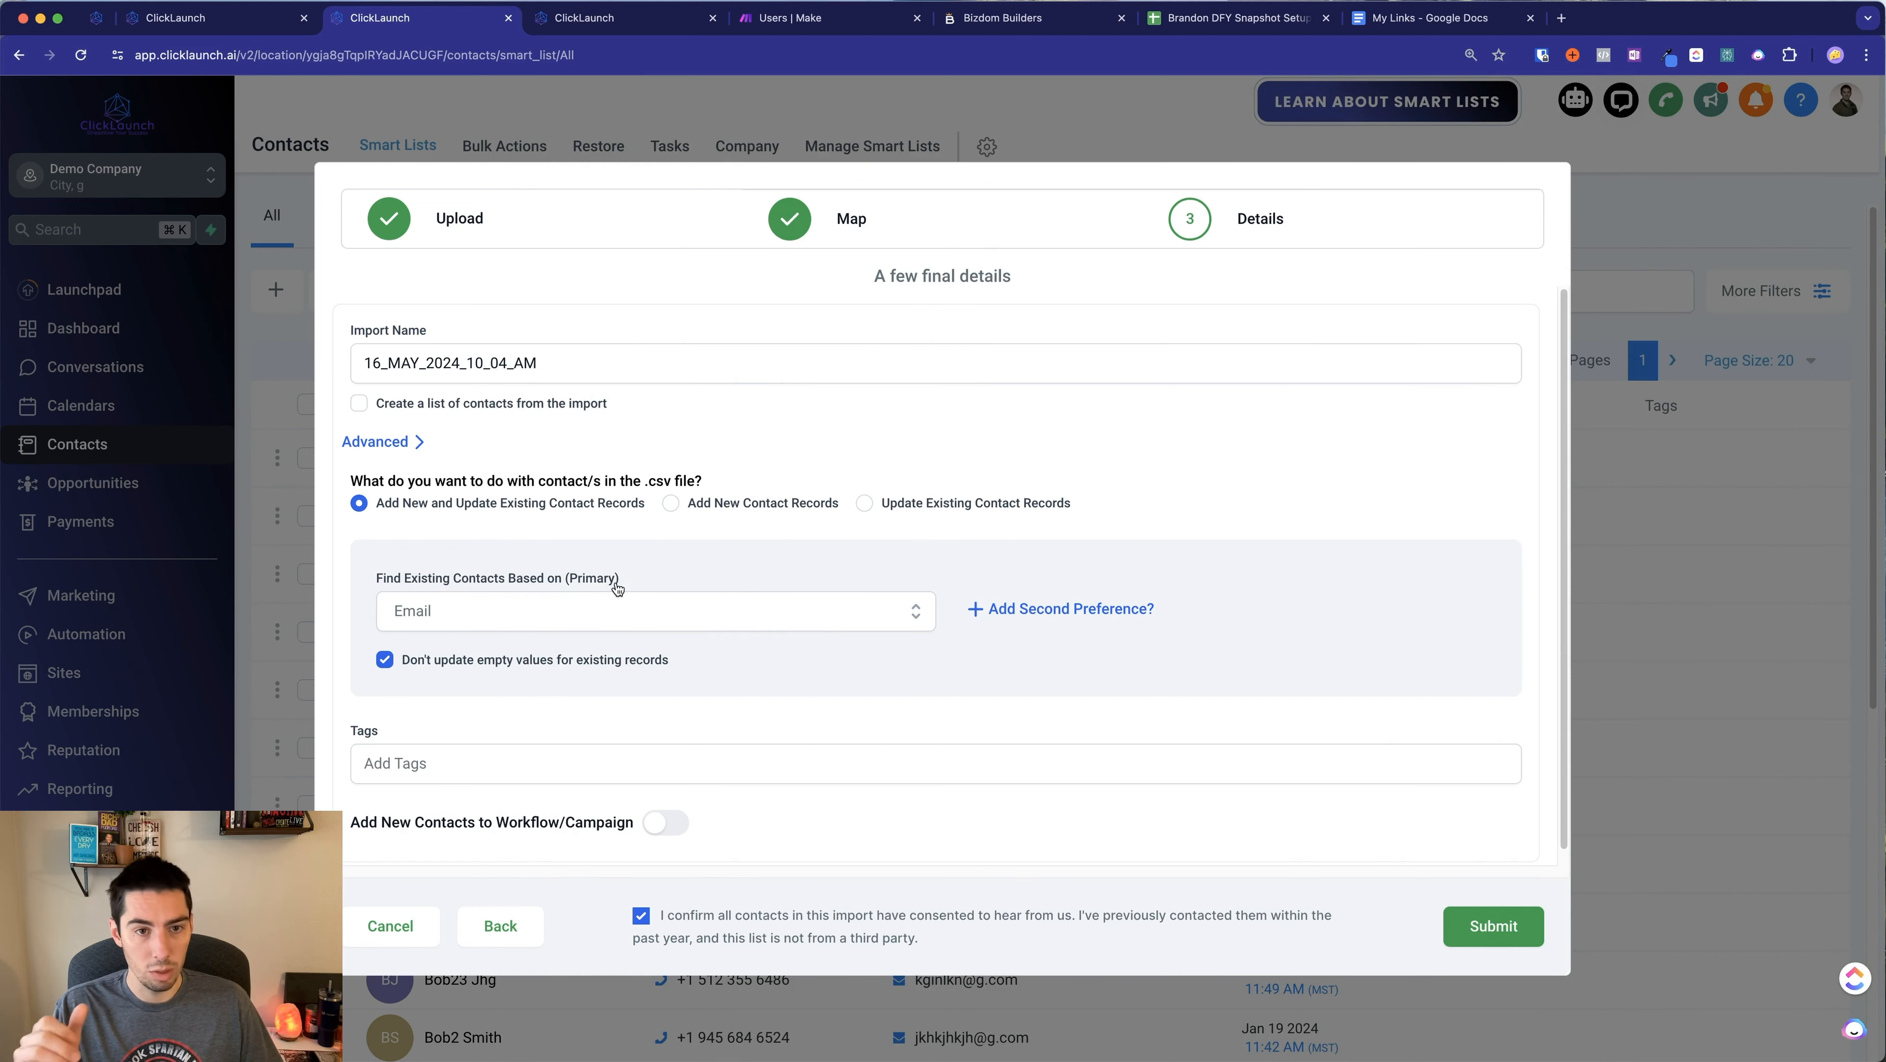
Keep Email as the primary match for existing contacts and add Phone as the second preference
left_click(437, 623)
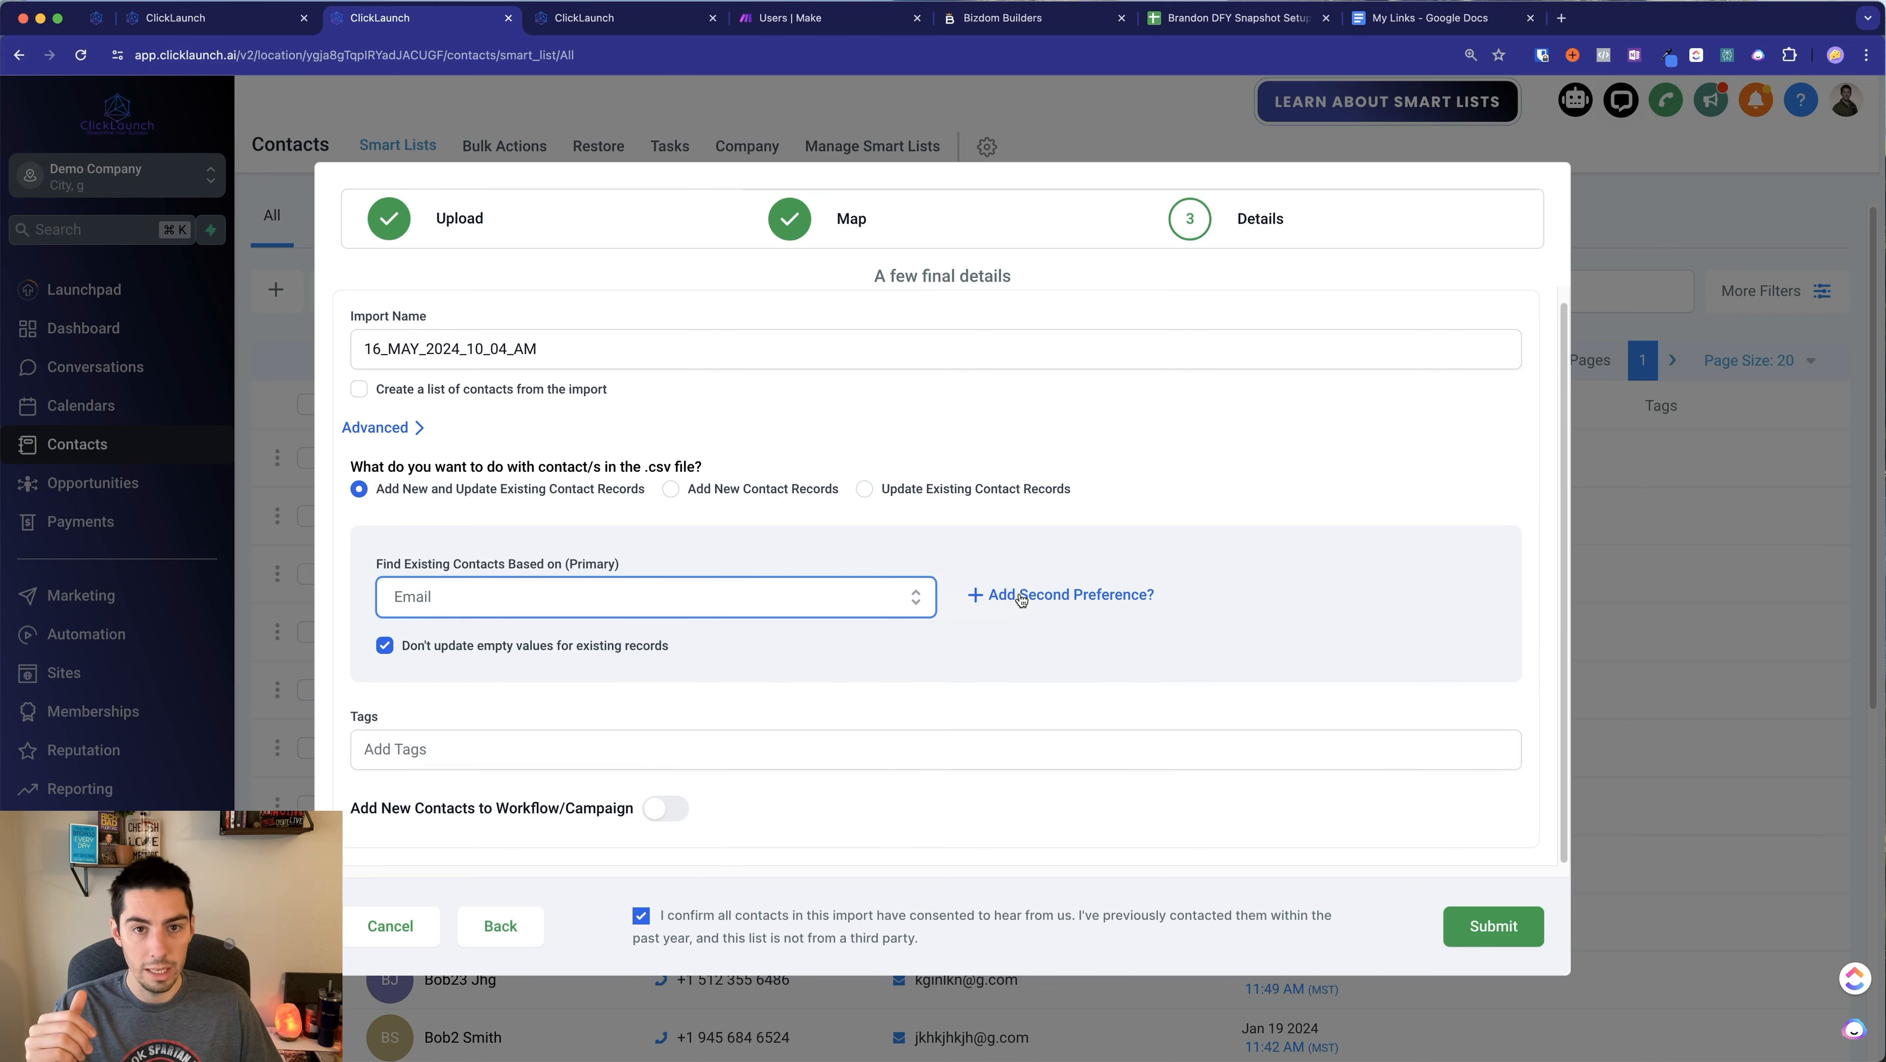
left_click(1035, 597)
left_click(461, 678)
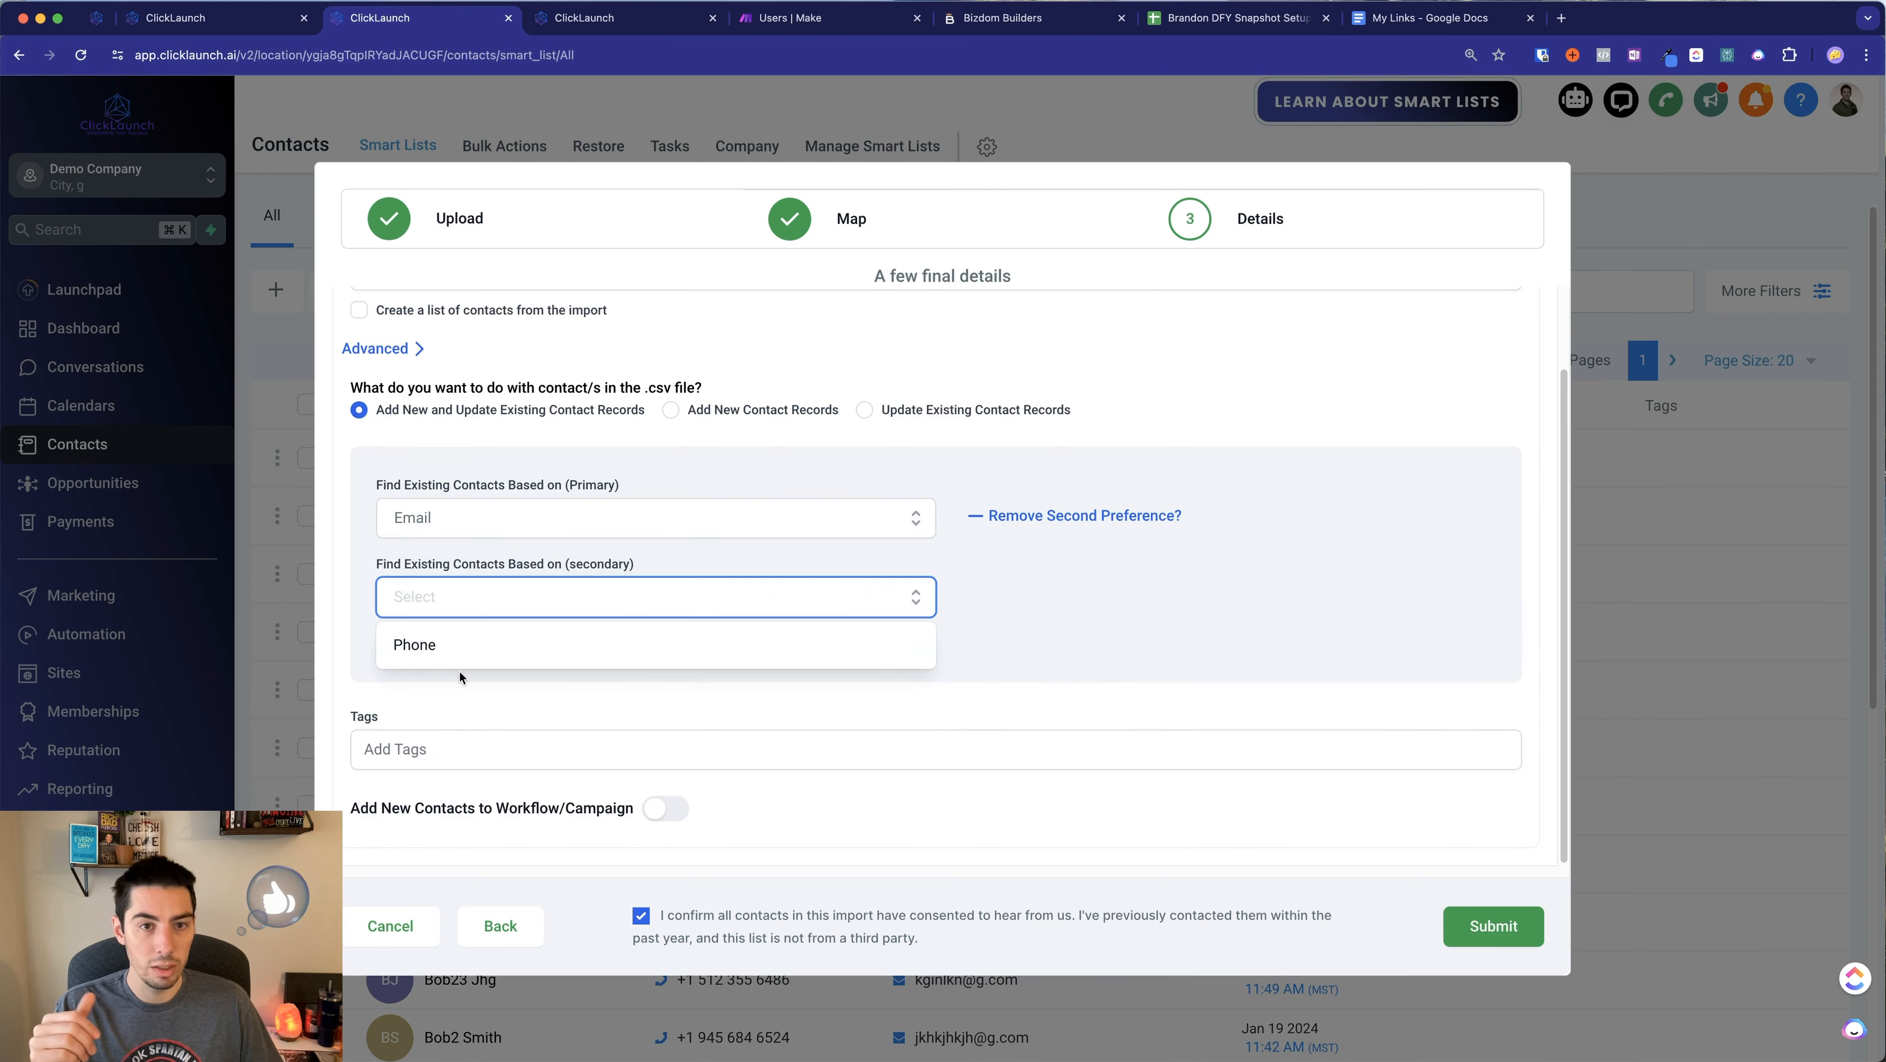
left_click(435, 658)
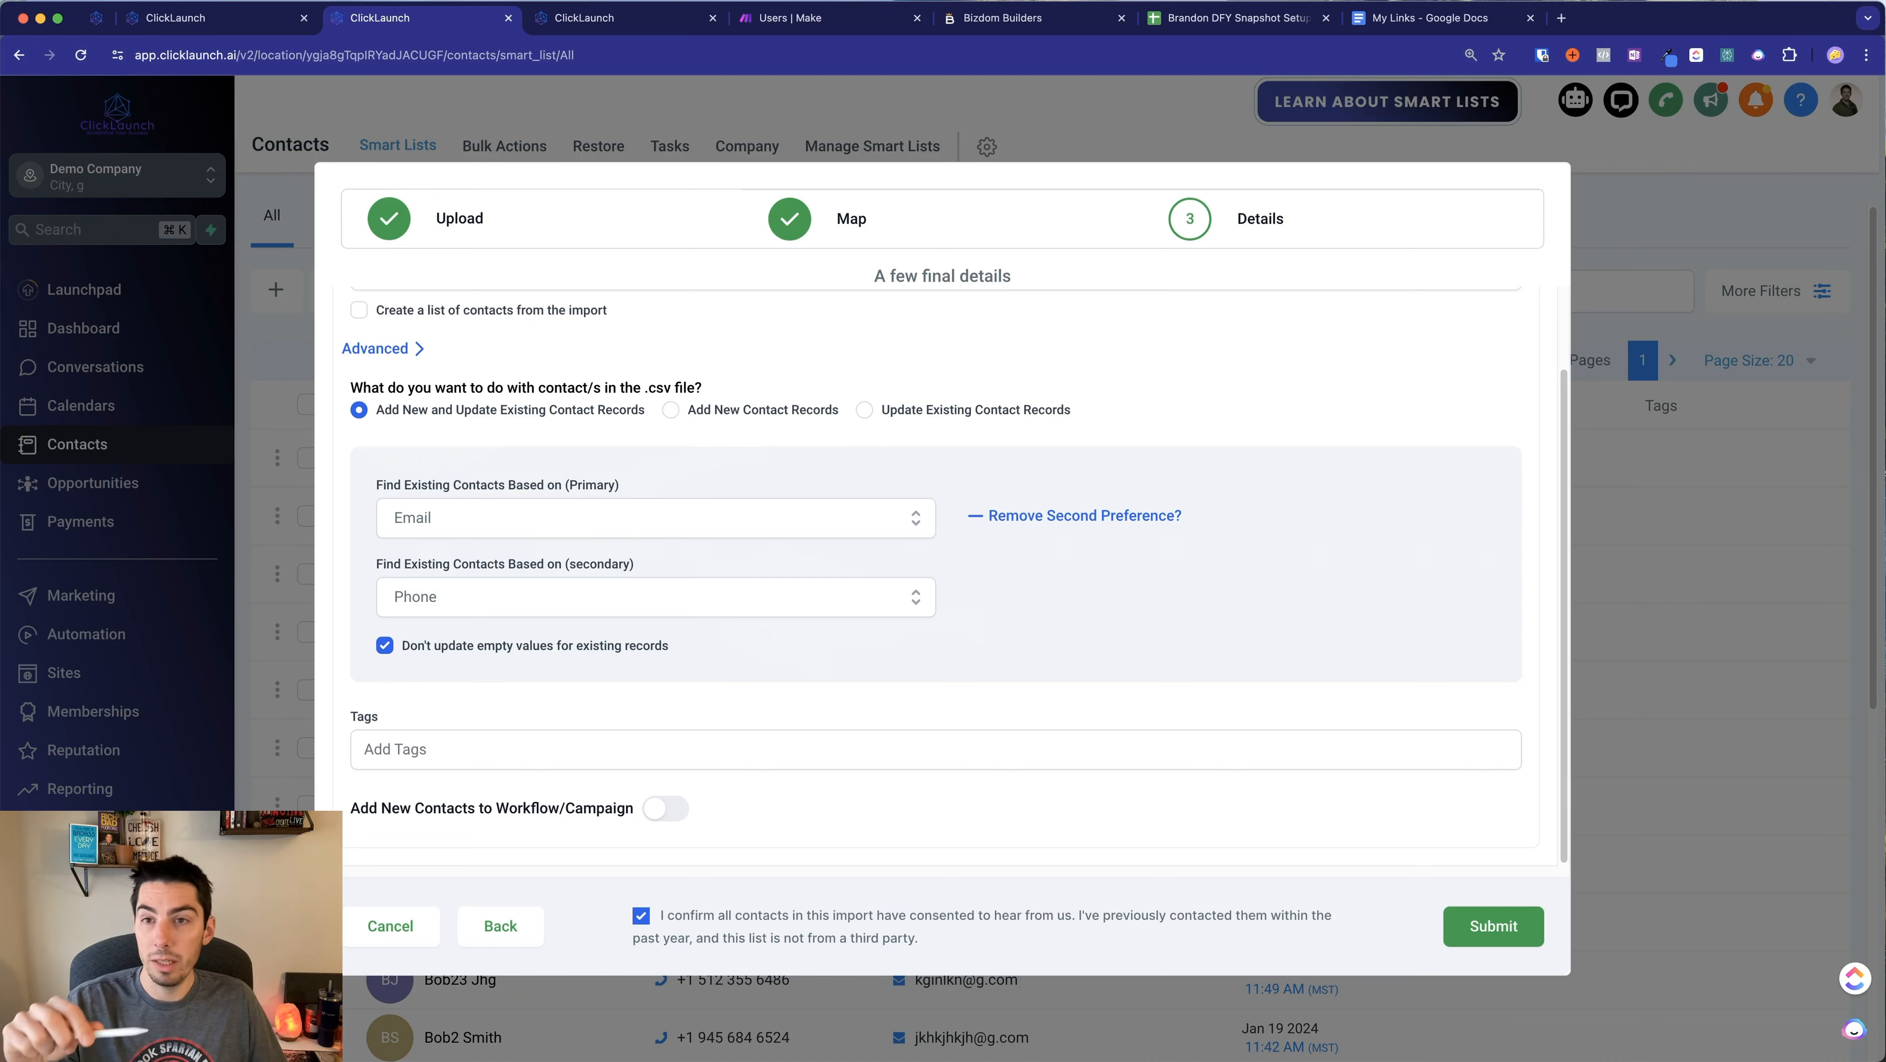
Bring the MOCK_DATA workbook back, examine the credit score in cell F4 and move the workbook aside
left_click_drag(1885, 123, 547, 107)
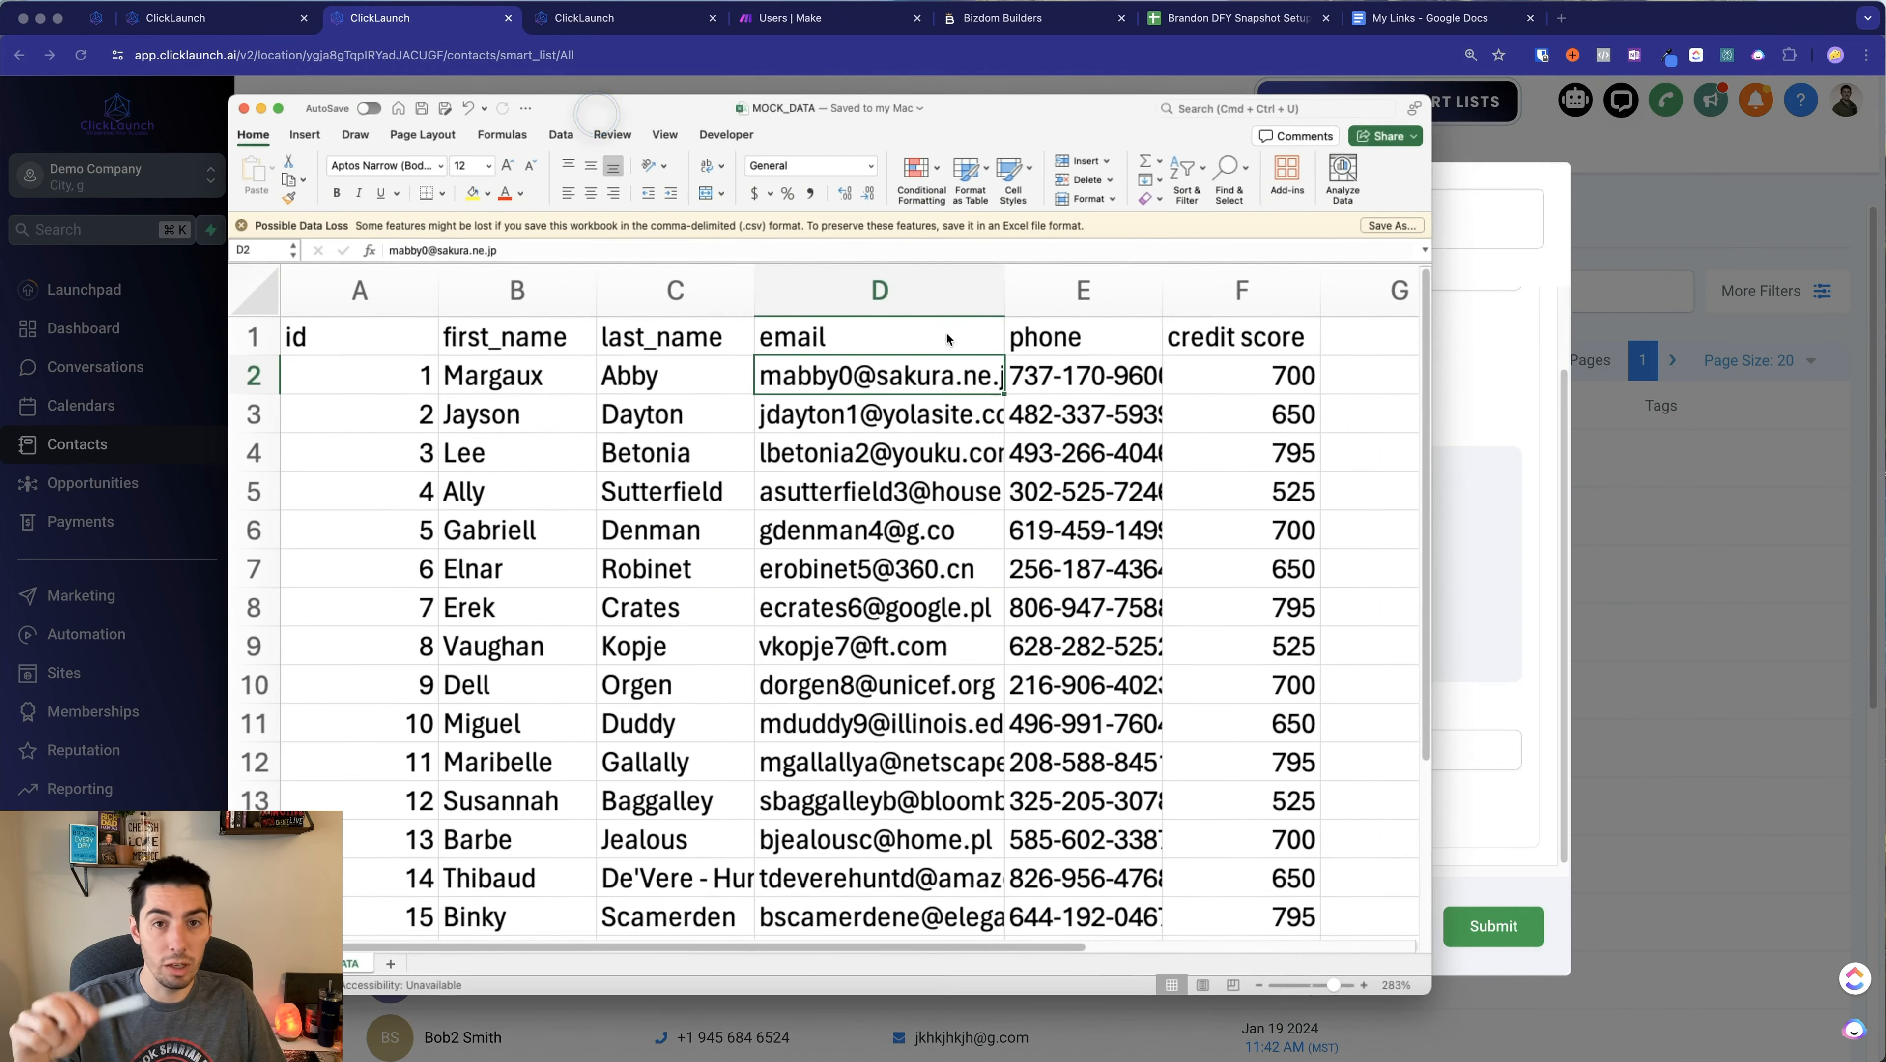
left_click(1252, 460)
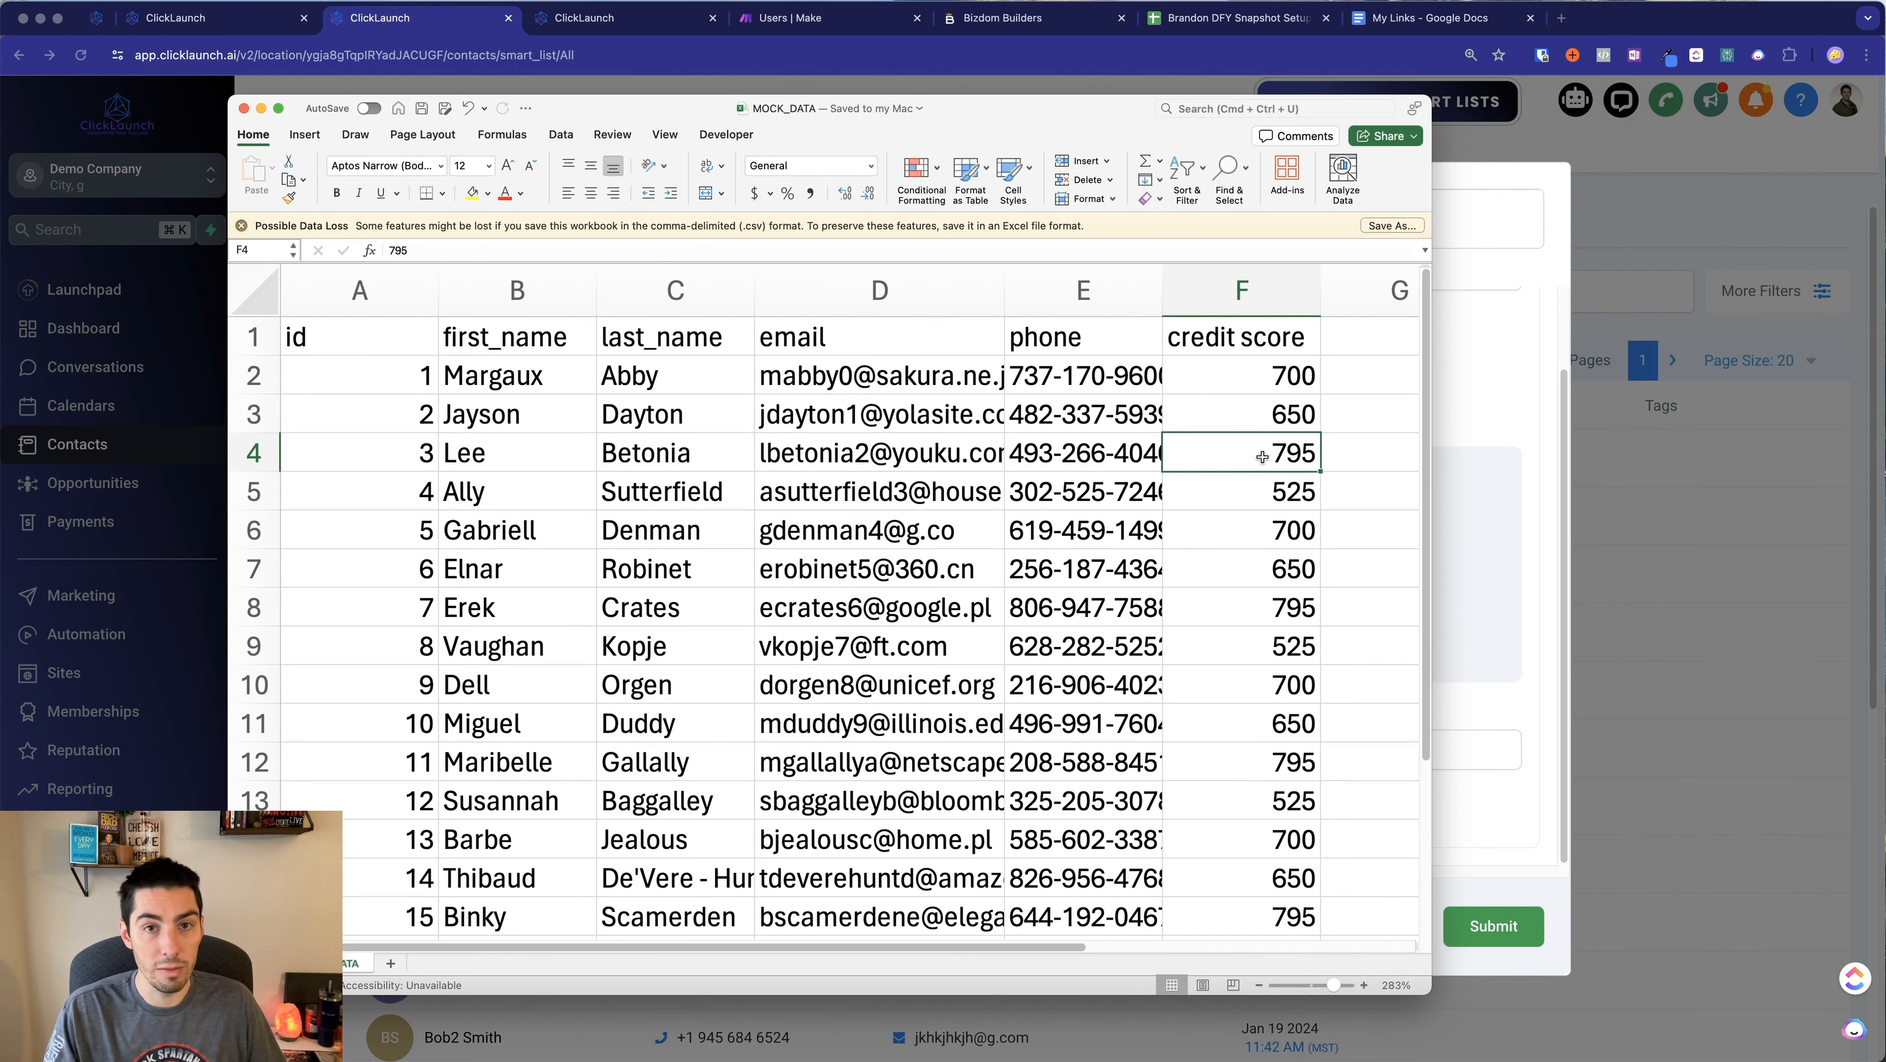
left_click_drag(1017, 122, 1885, 212)
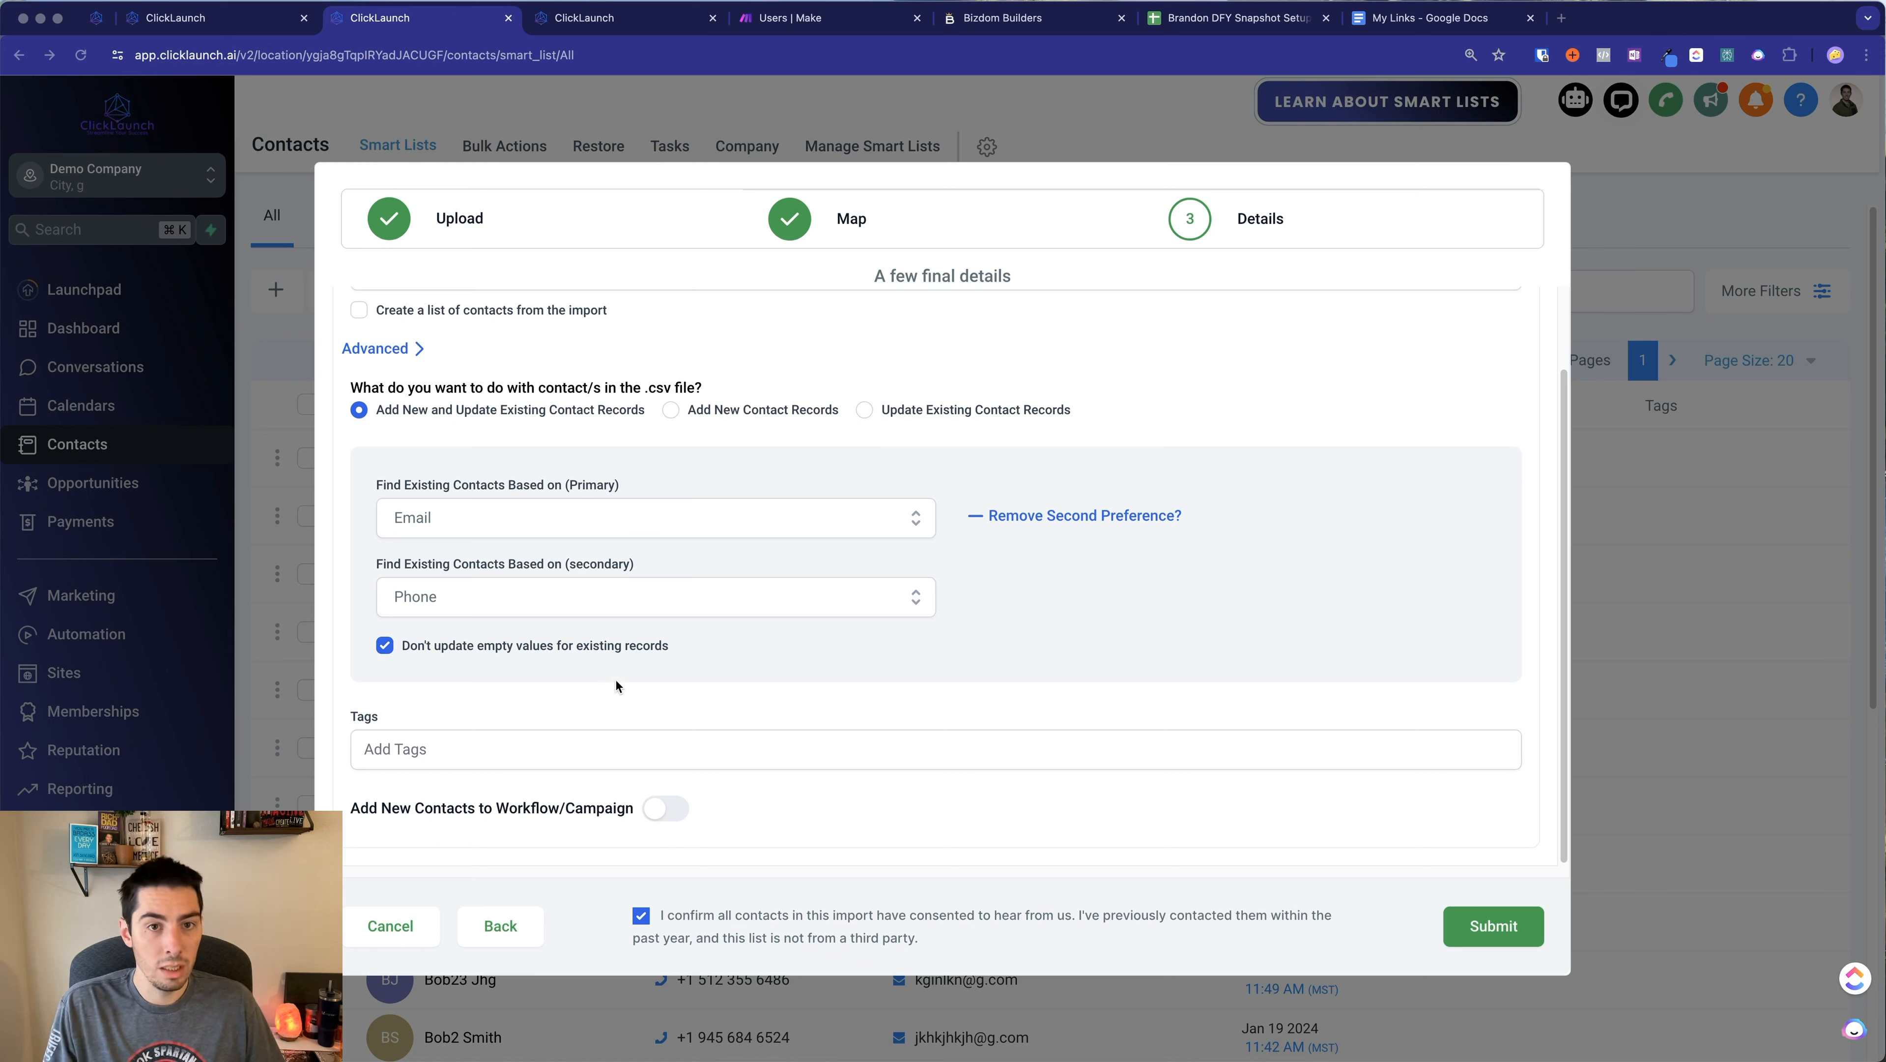
Check the blank column G beside credit score in MOCK_DATA as a place for tags and return to the import's tags field
left_click(394, 749)
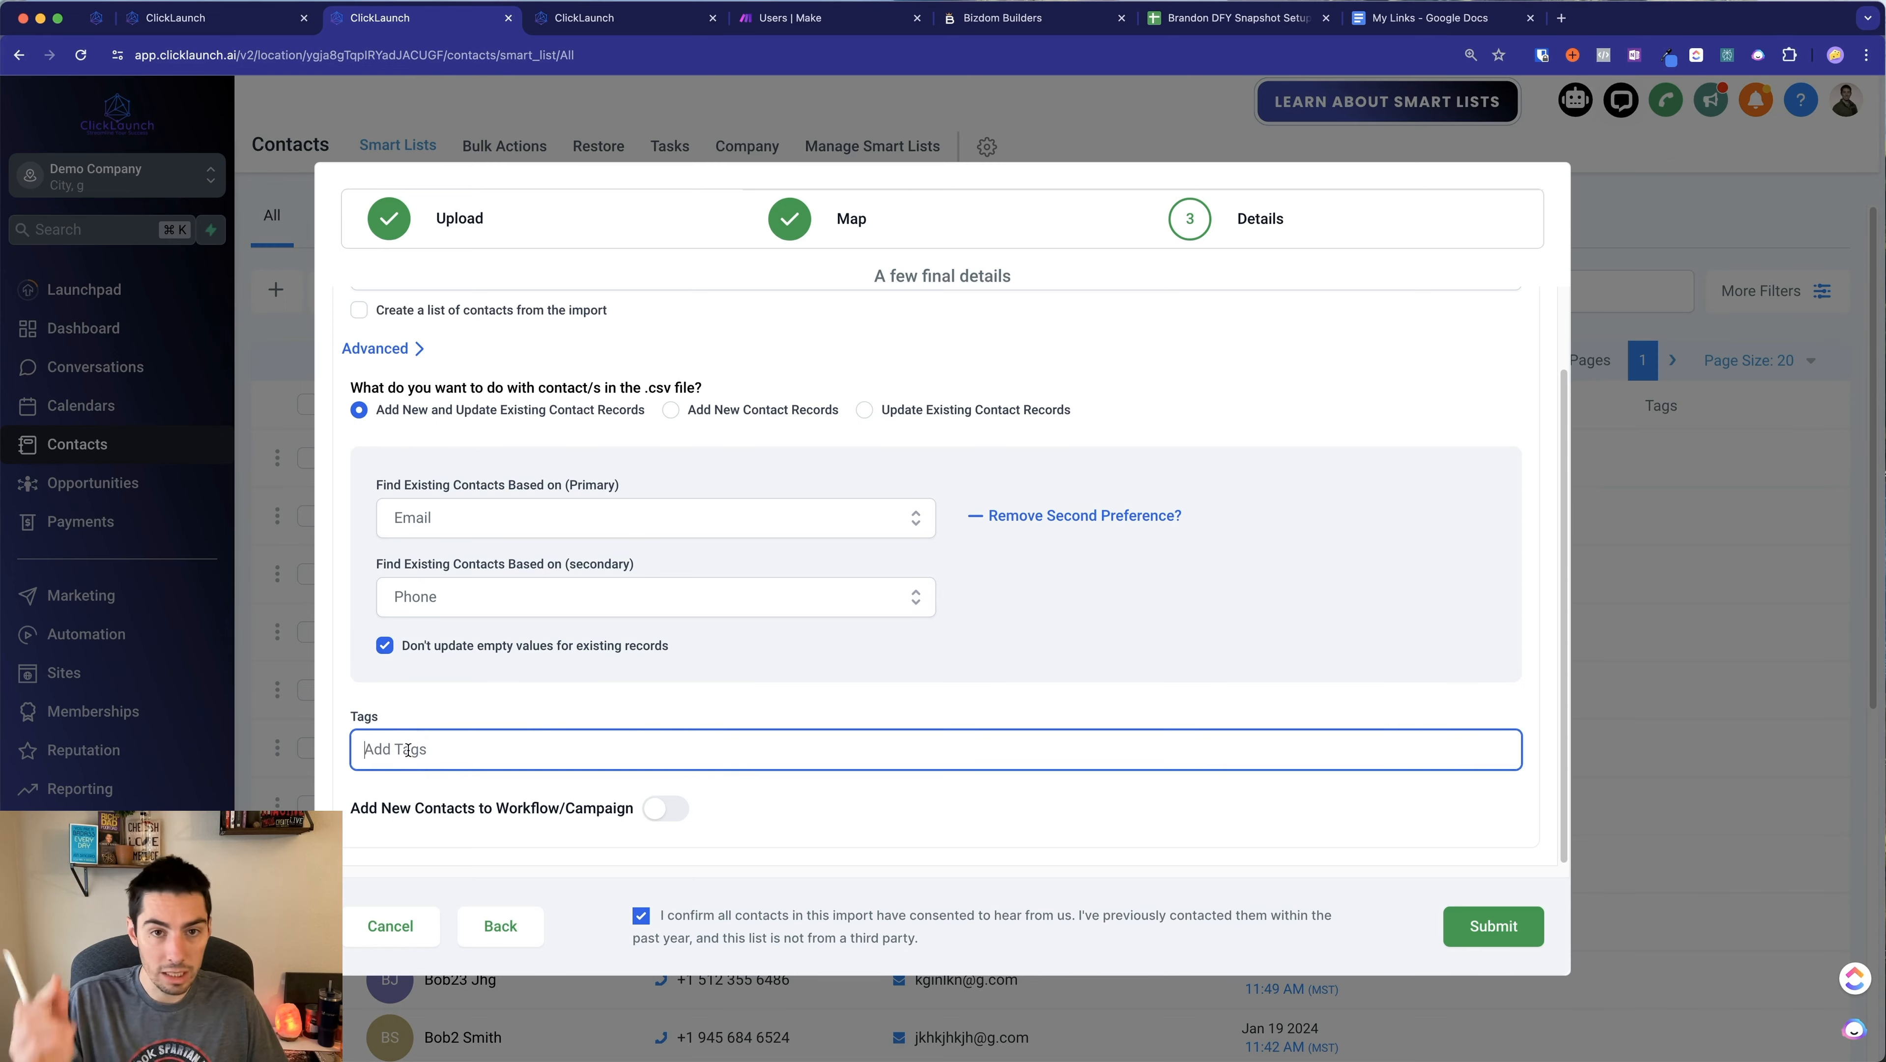
left_click_drag(1885, 476, 686, 96)
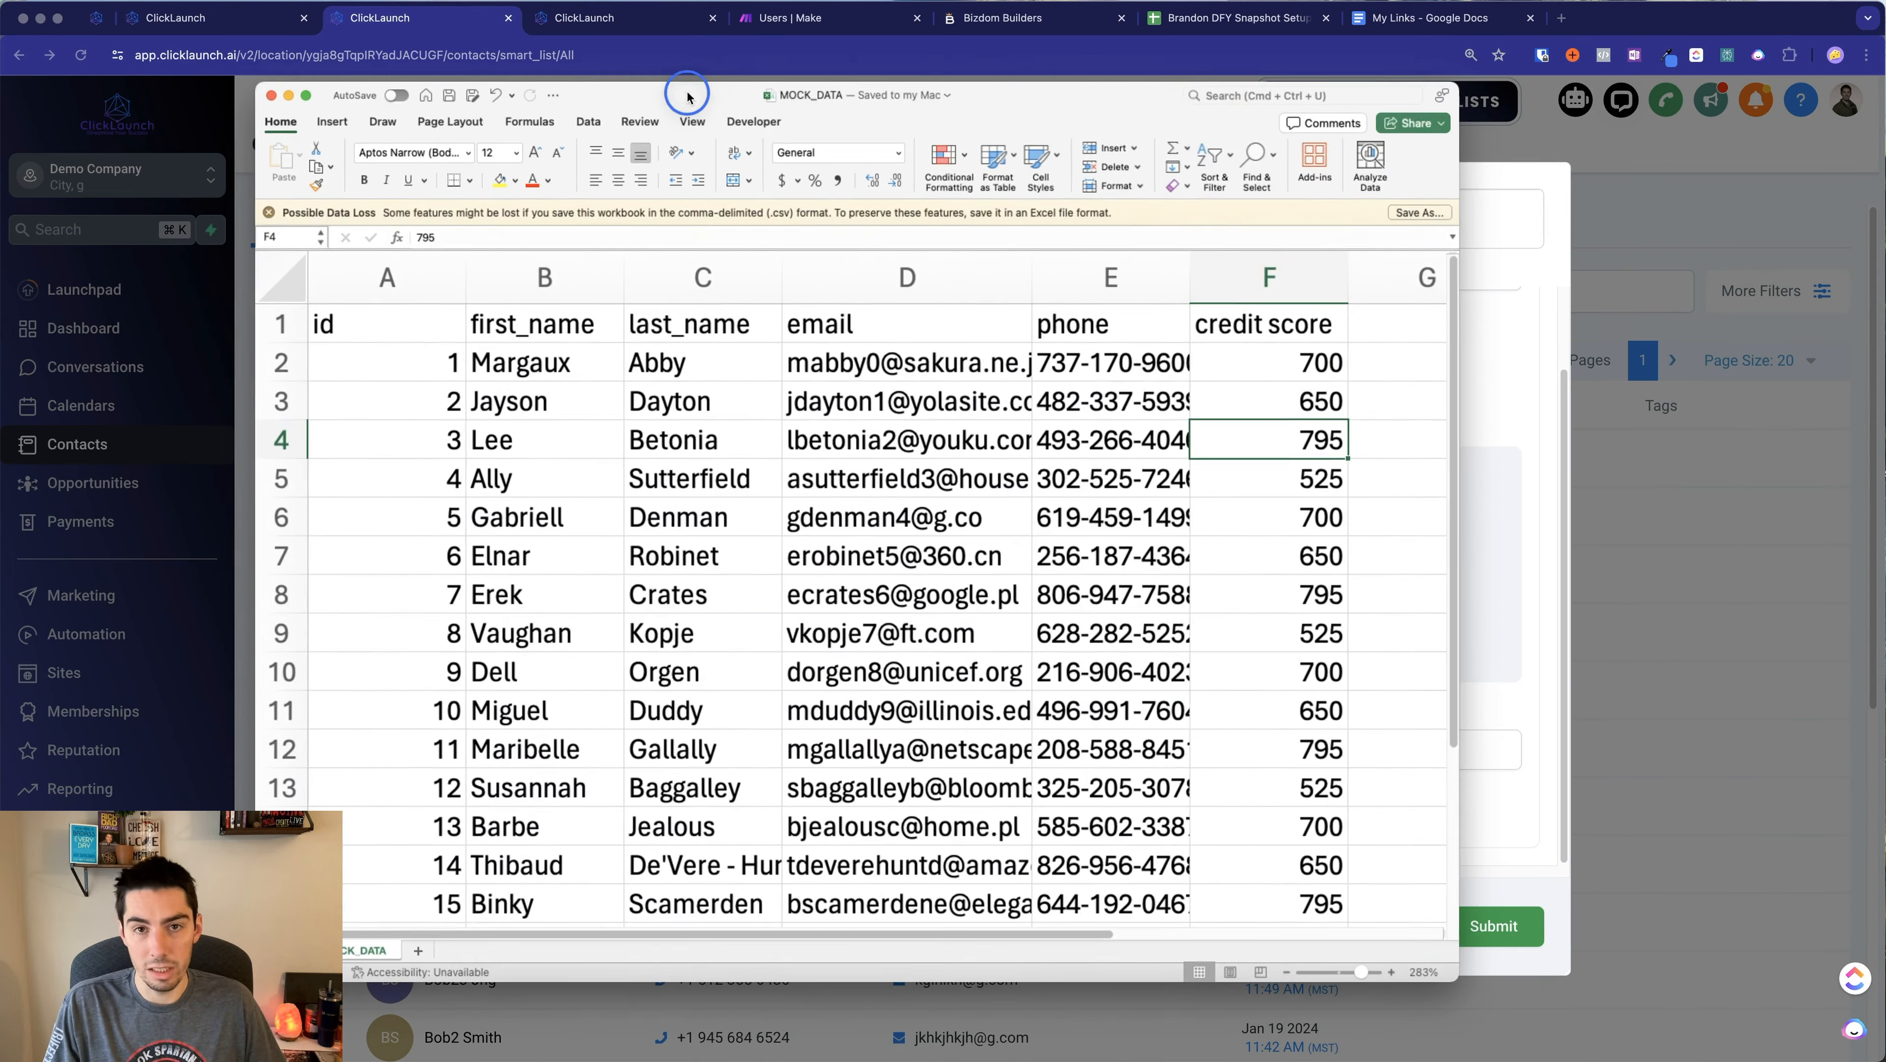
left_click(1371, 324)
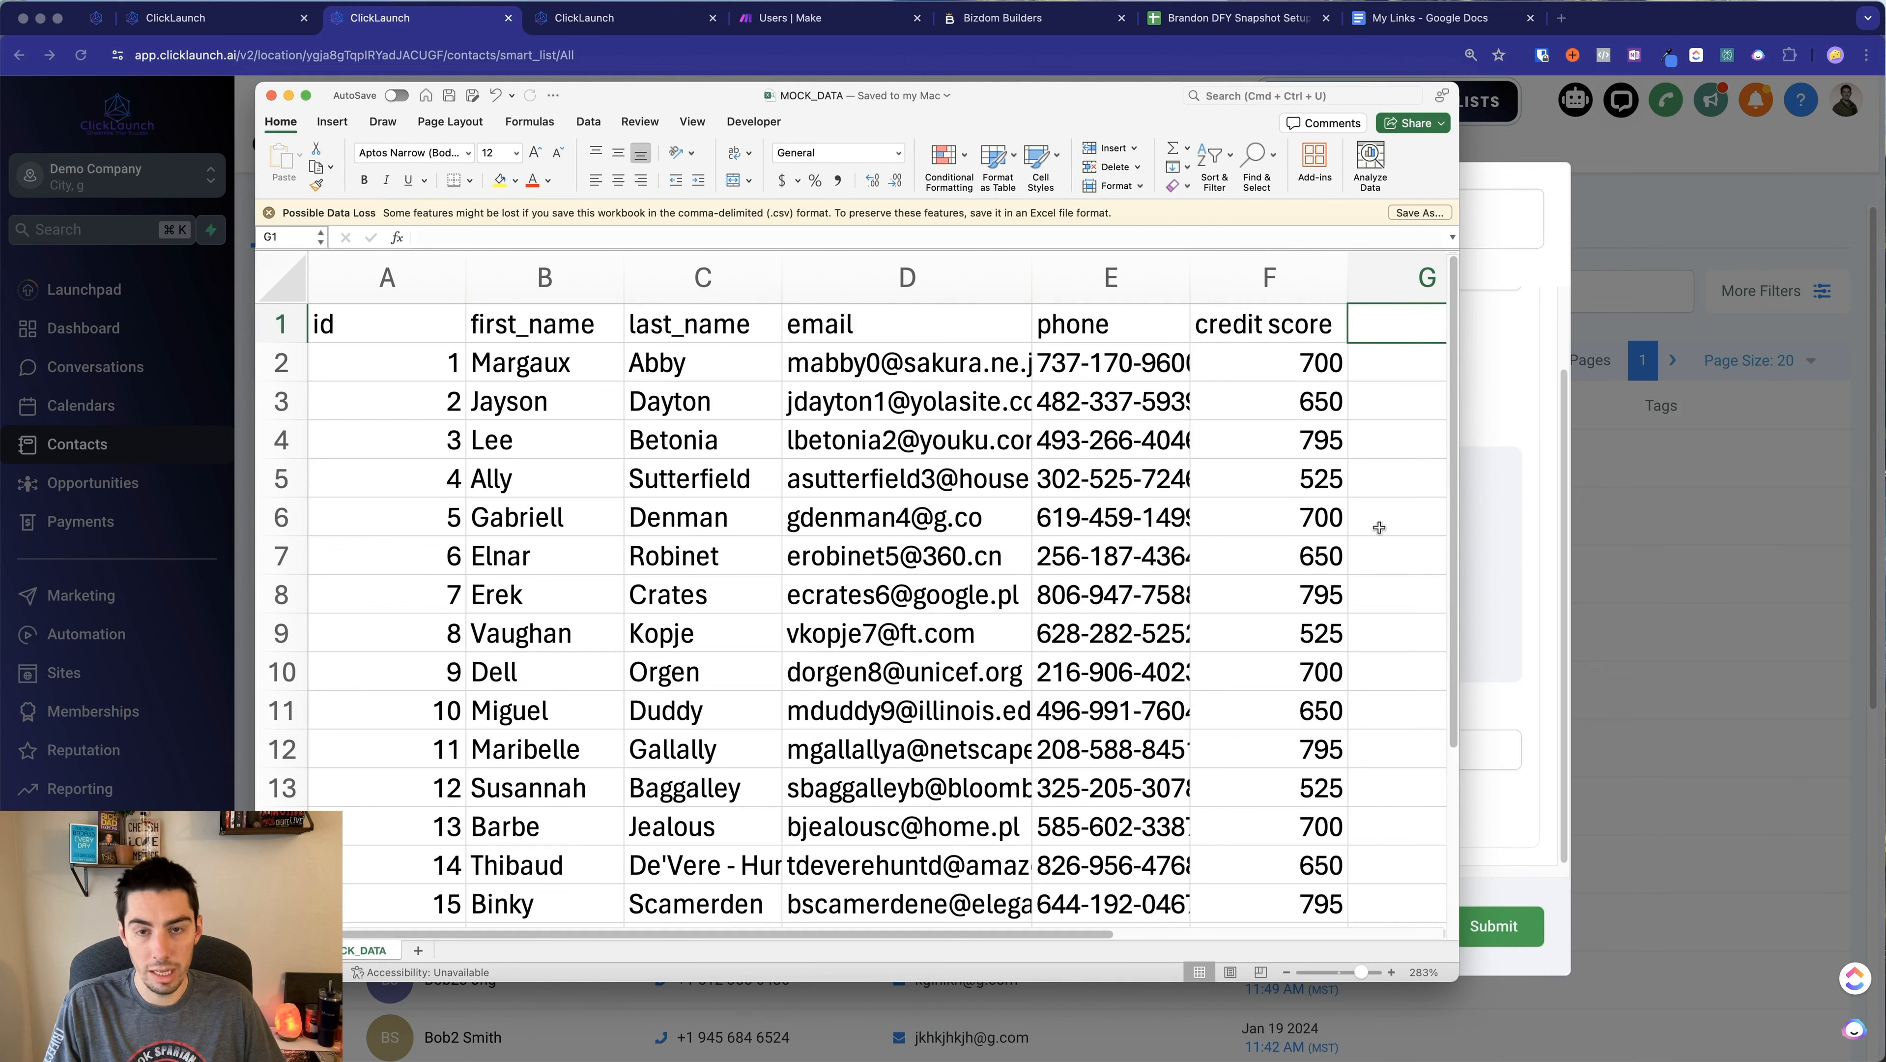
left_click_drag(1056, 106, 1885, 198)
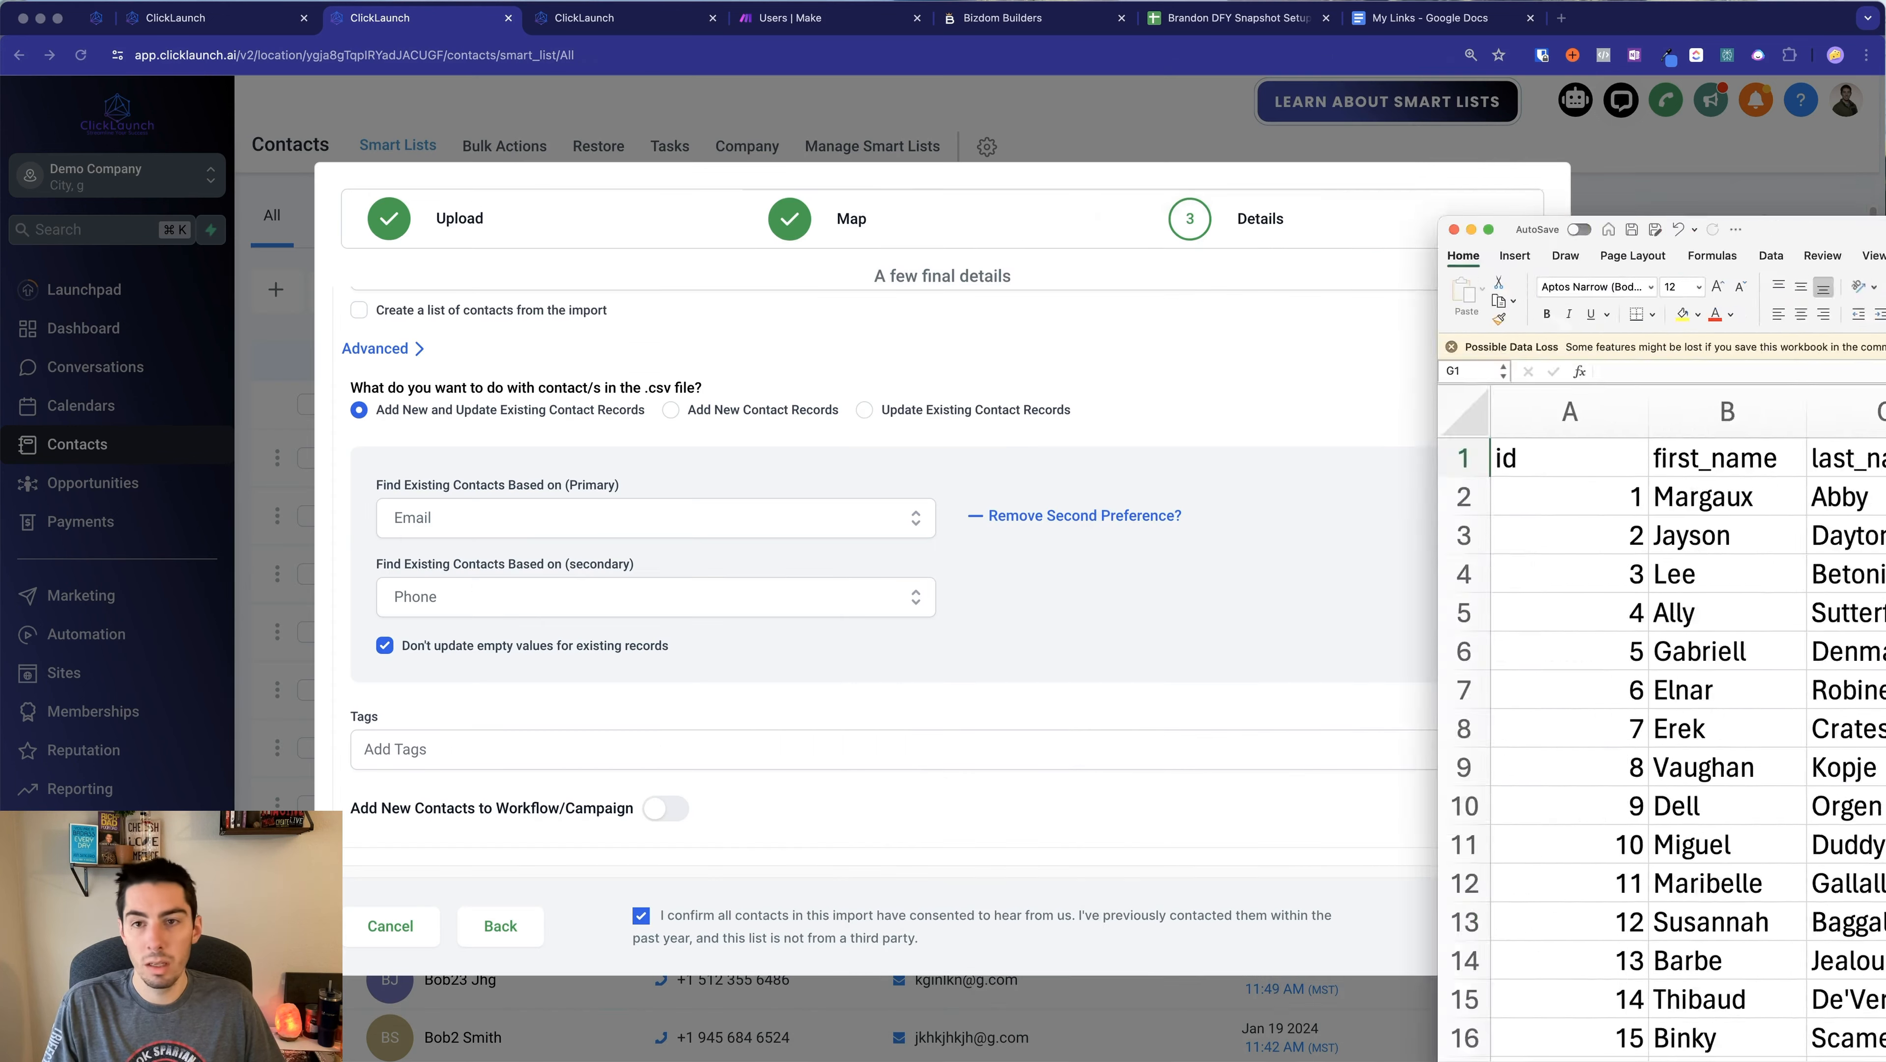
left_click(402, 748)
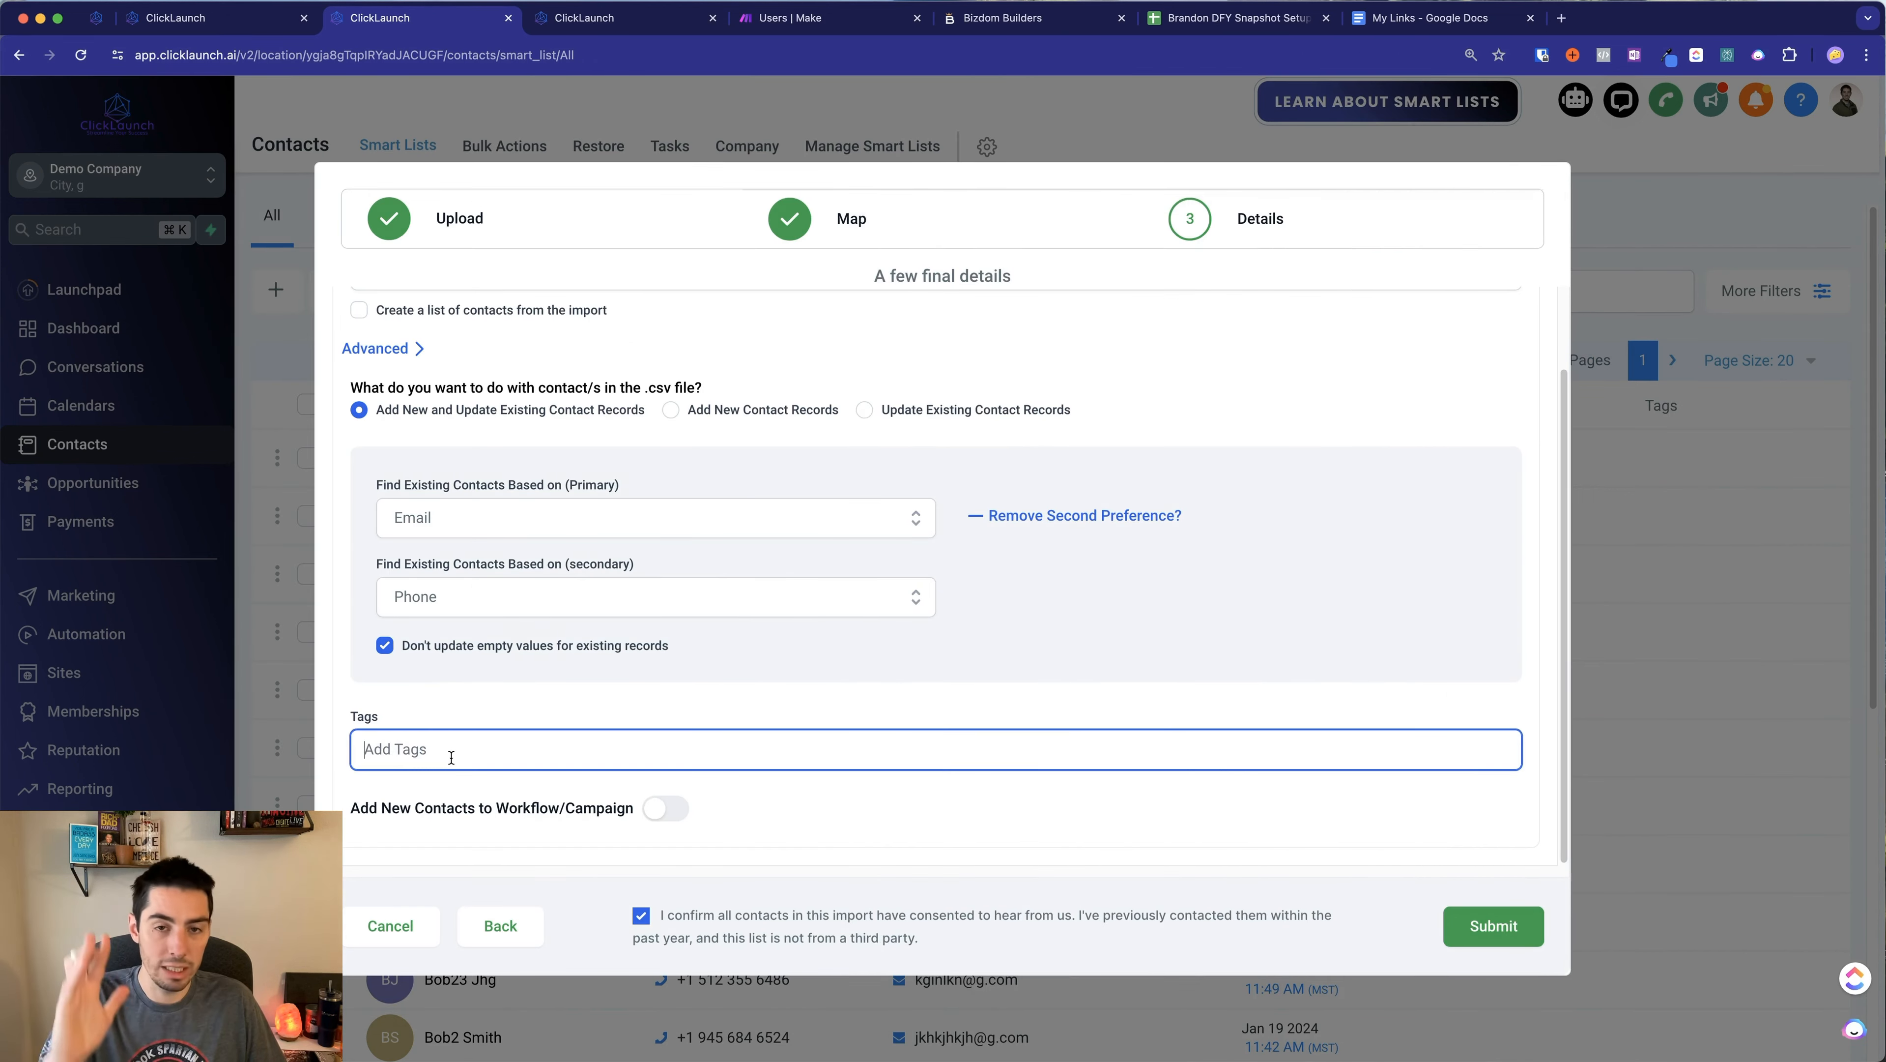
Look through the workflows offered for adding new contacts to a workflow or campaign, leaving that option switched off
left_click(679, 814)
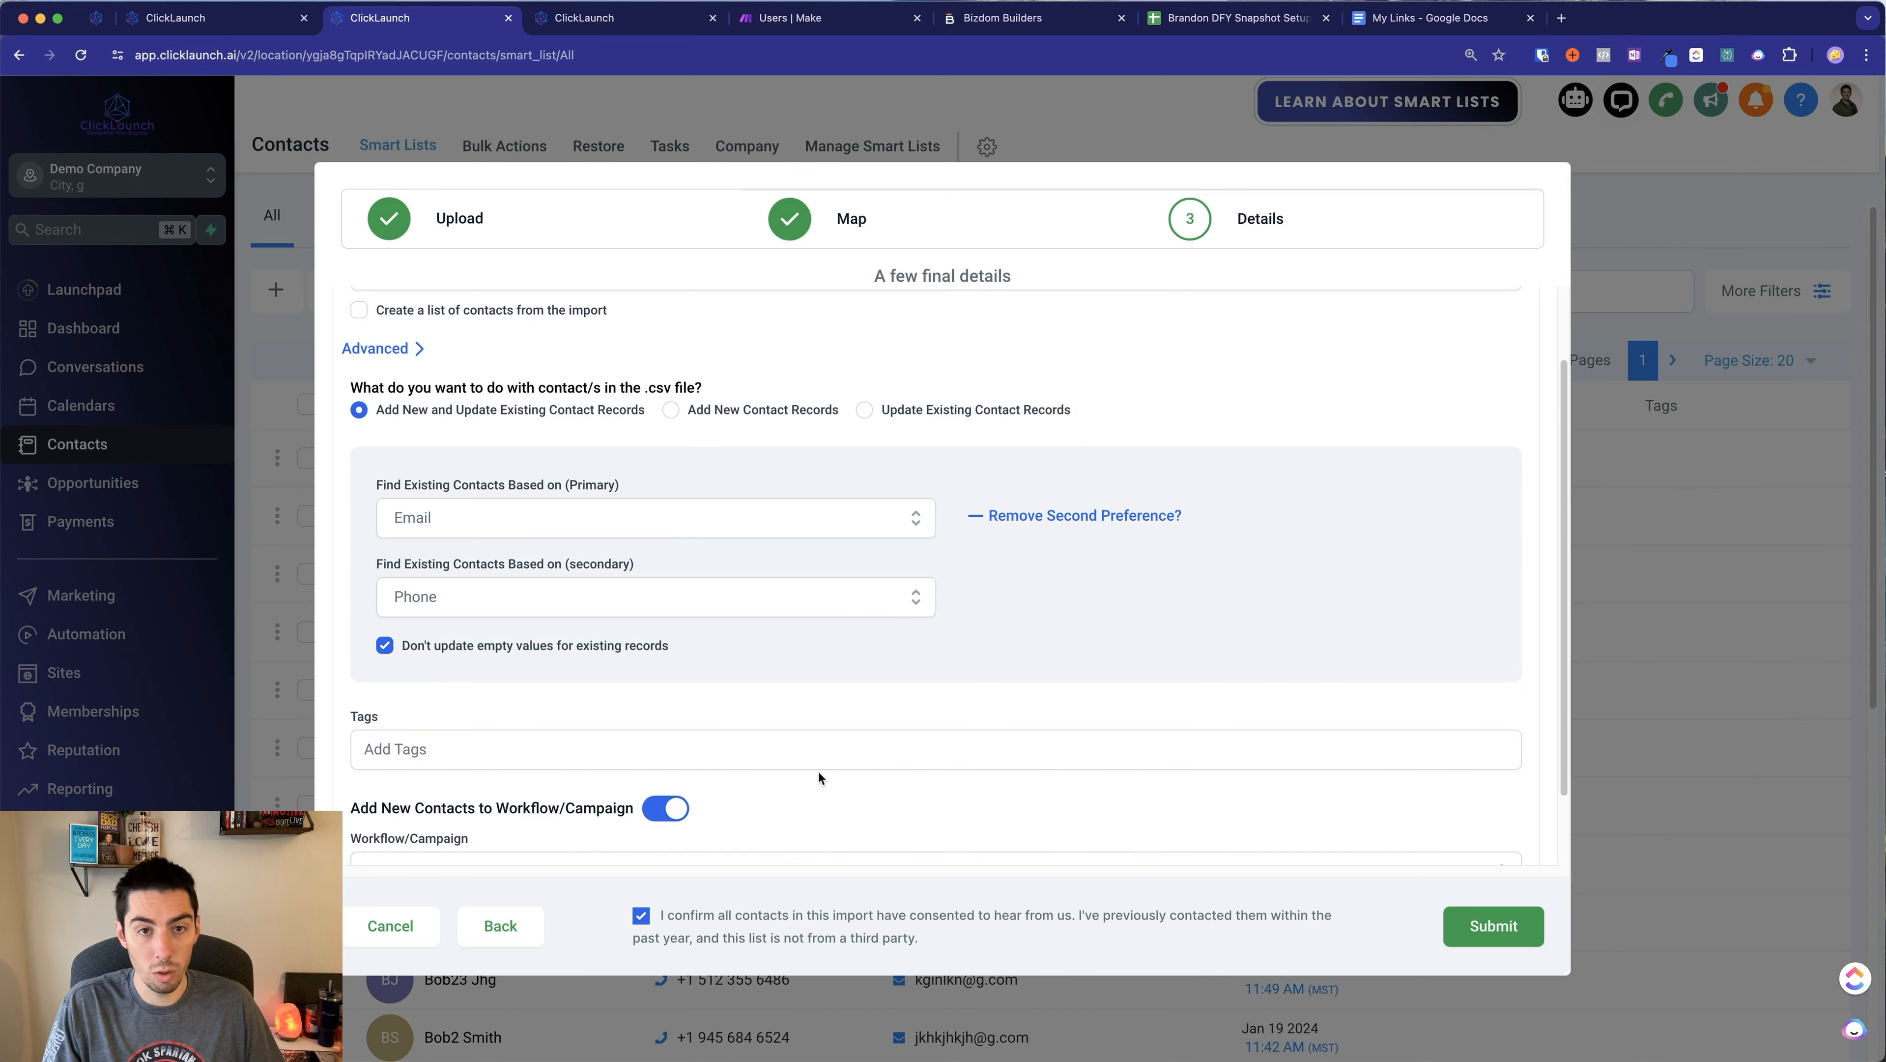
scroll(819, 773, "down", 2)
left_click(508, 784)
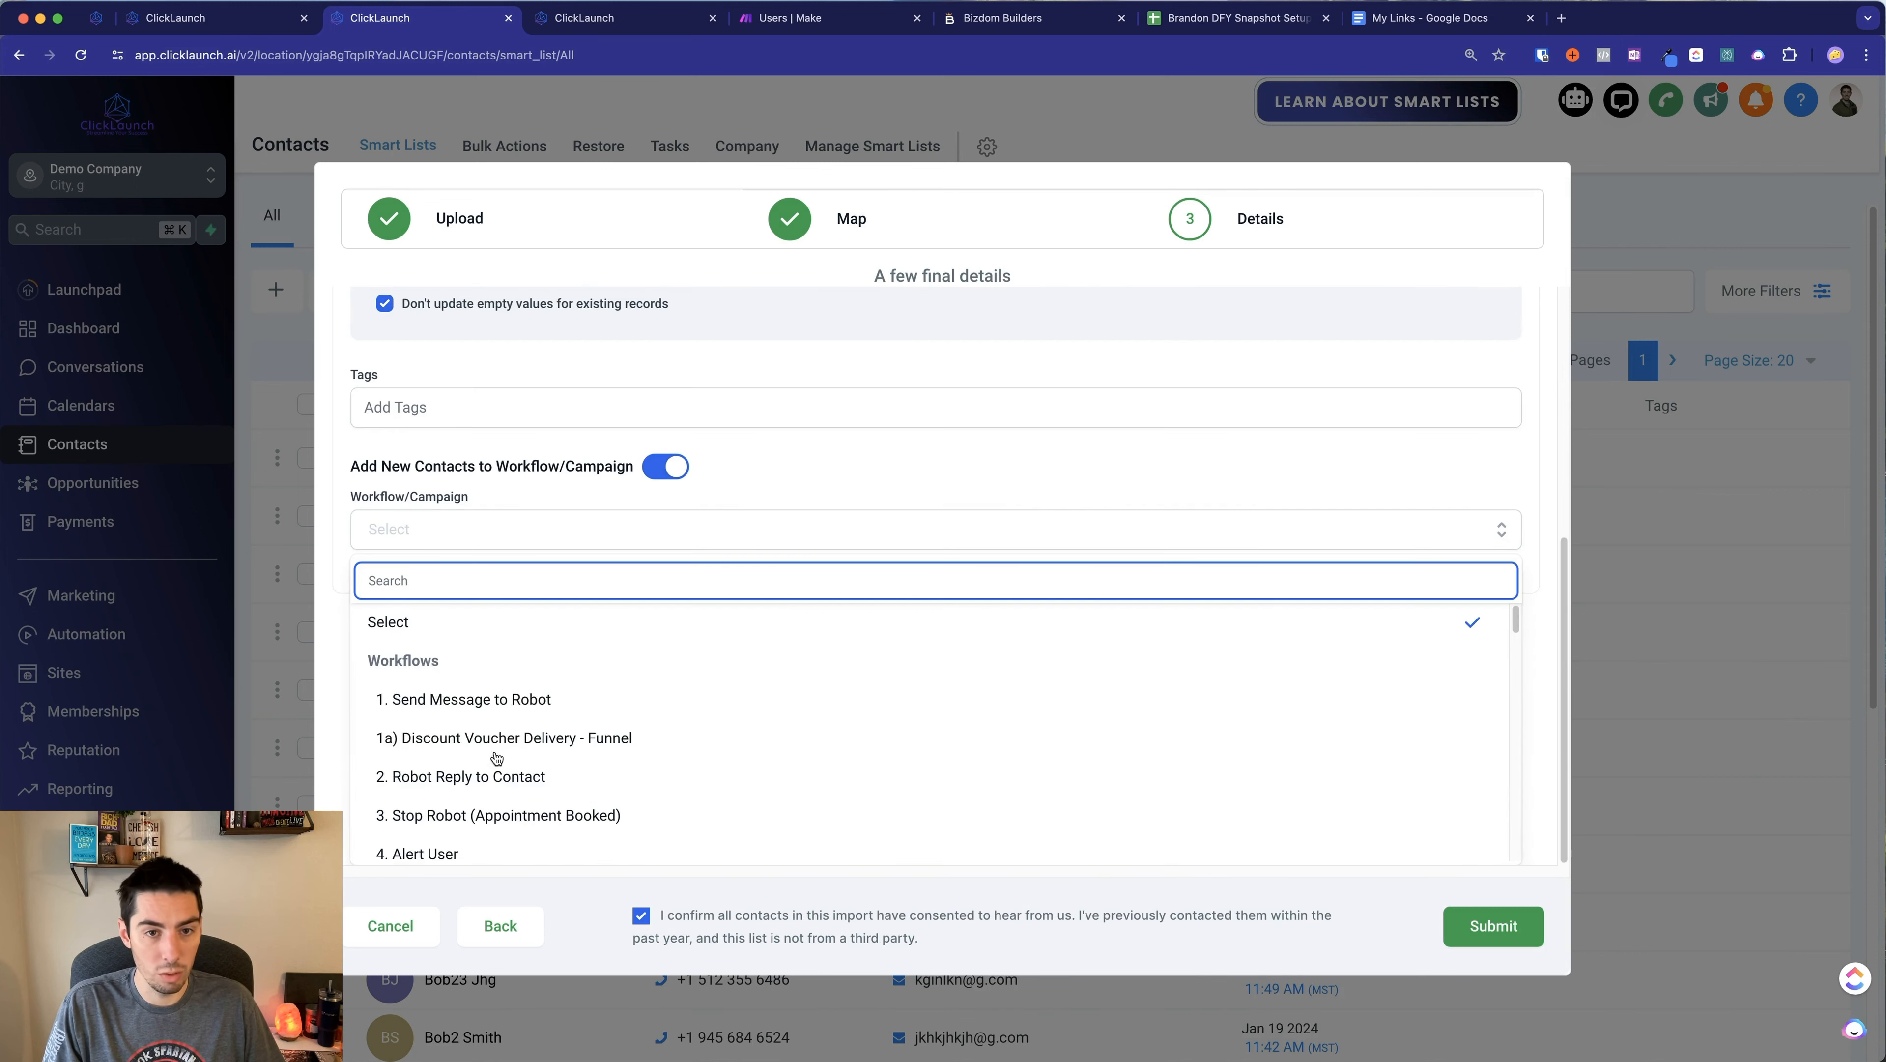
scroll(572, 788, "down", 3)
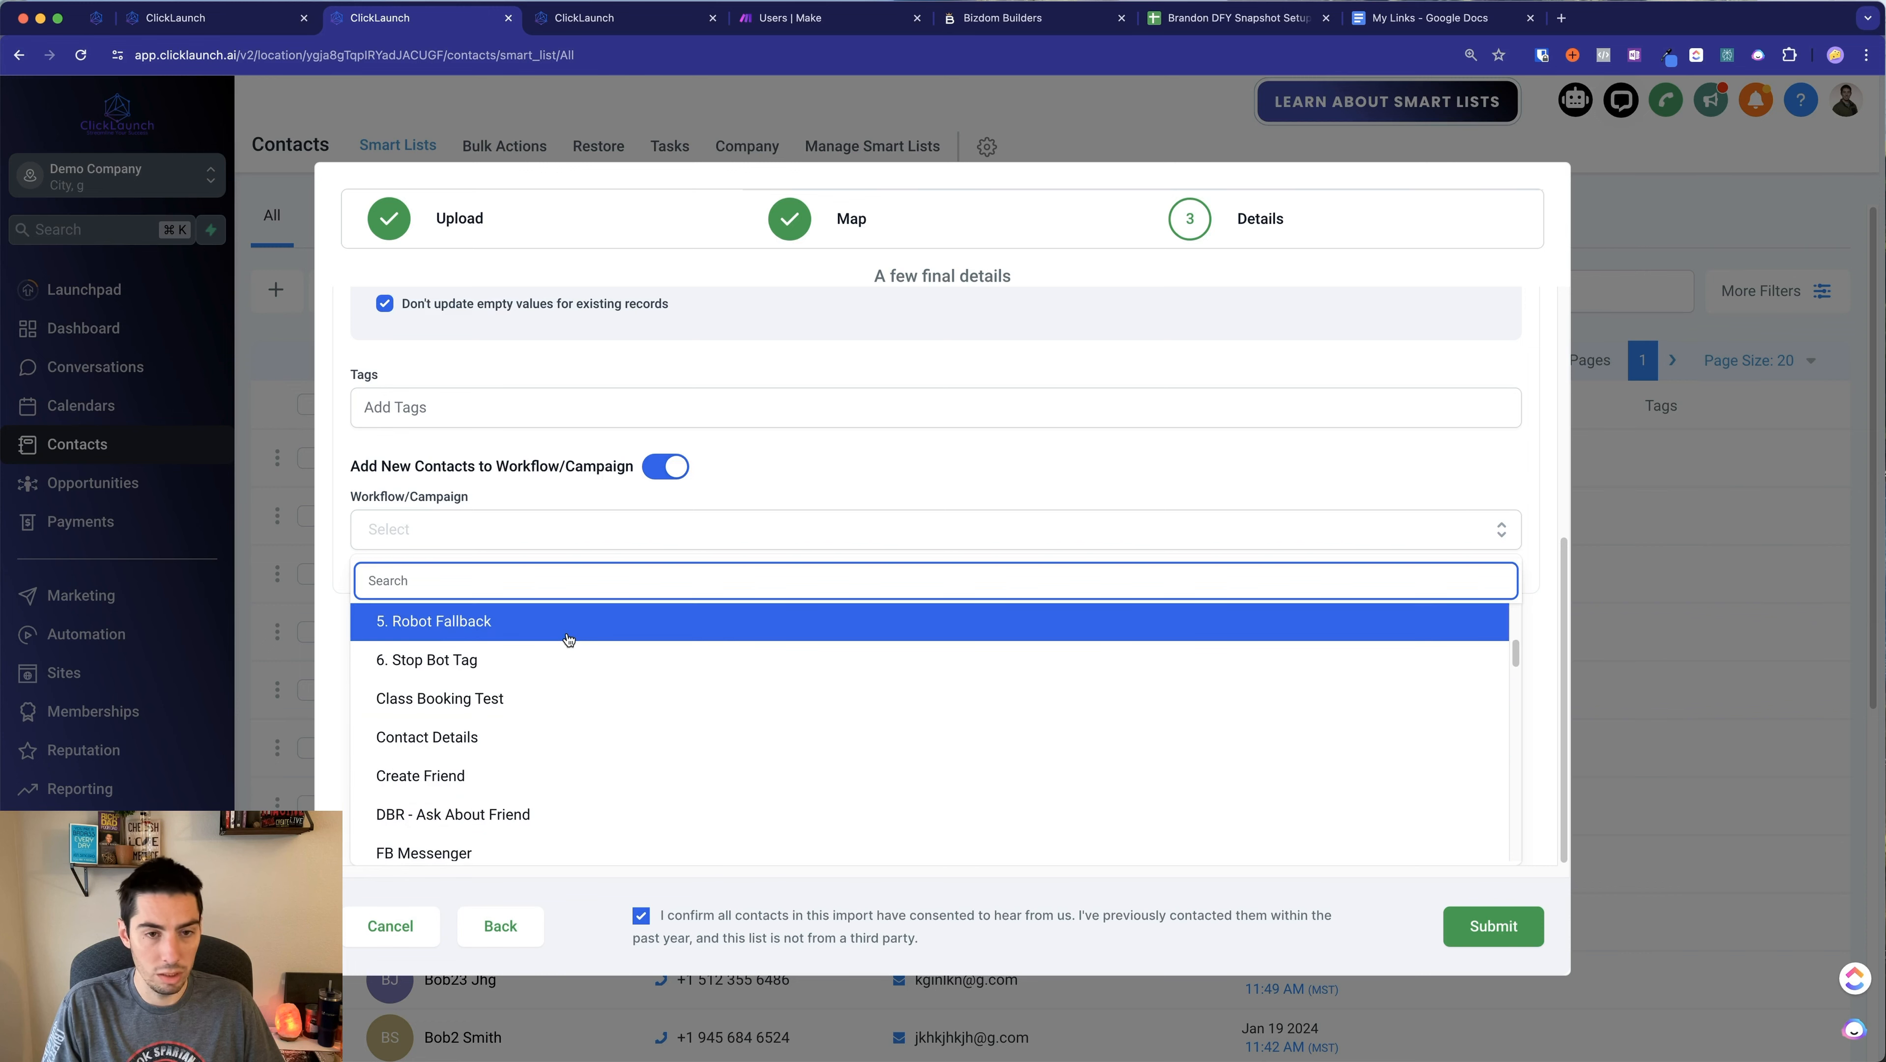
scroll(569, 647, "up", 3)
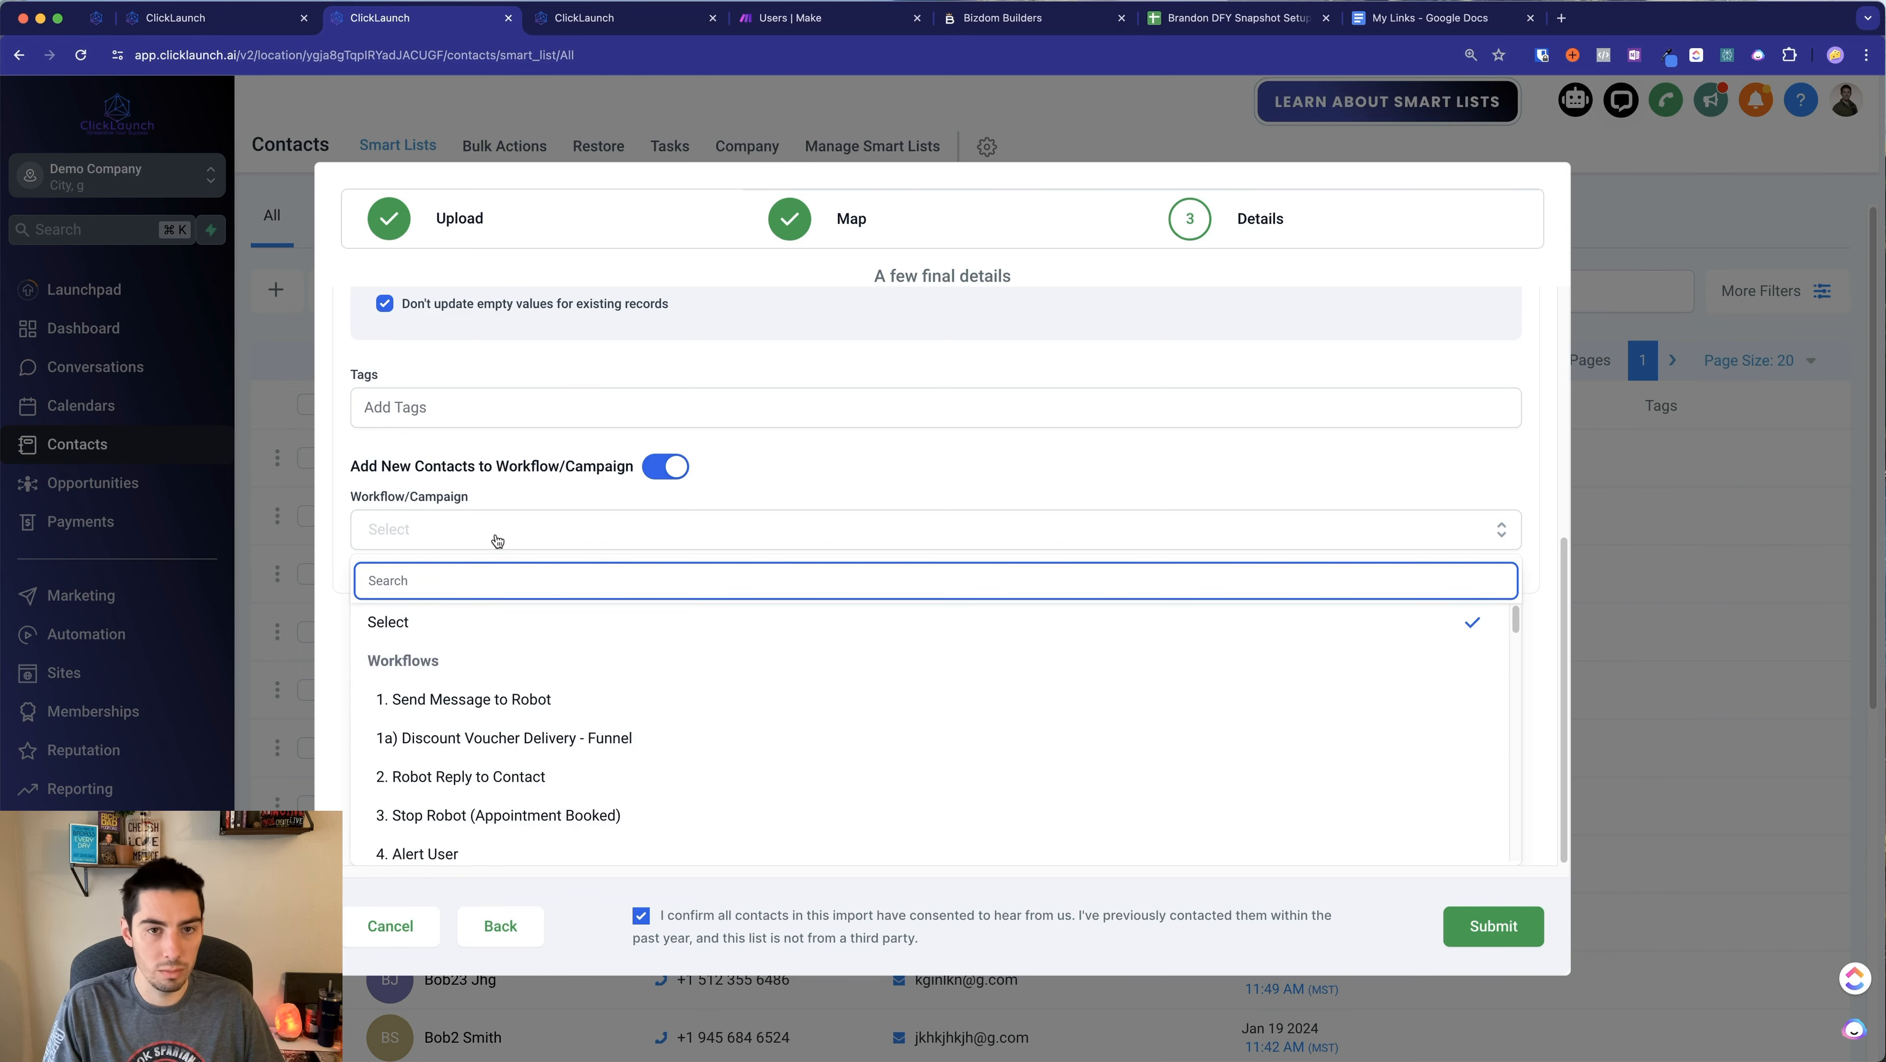
left_click(665, 466)
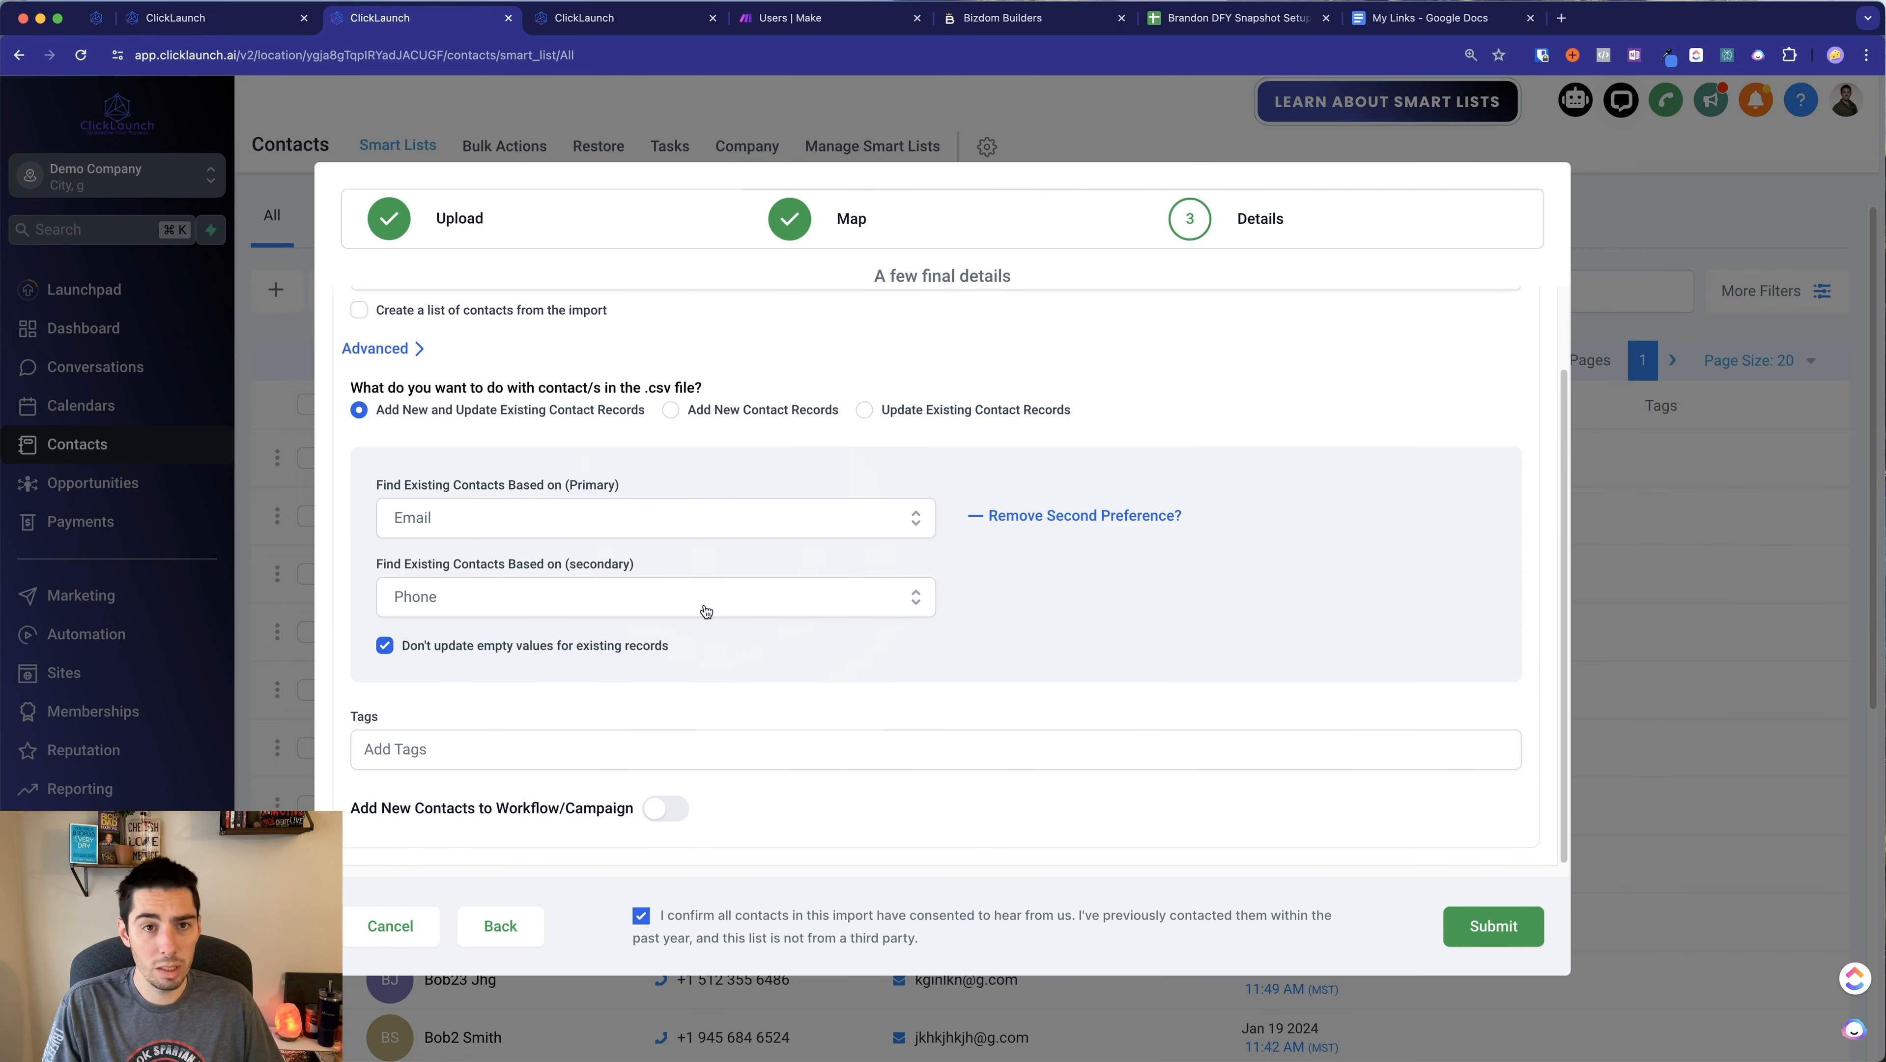
Submit the contact import and open its progress view
scroll(734, 697, "up", 2)
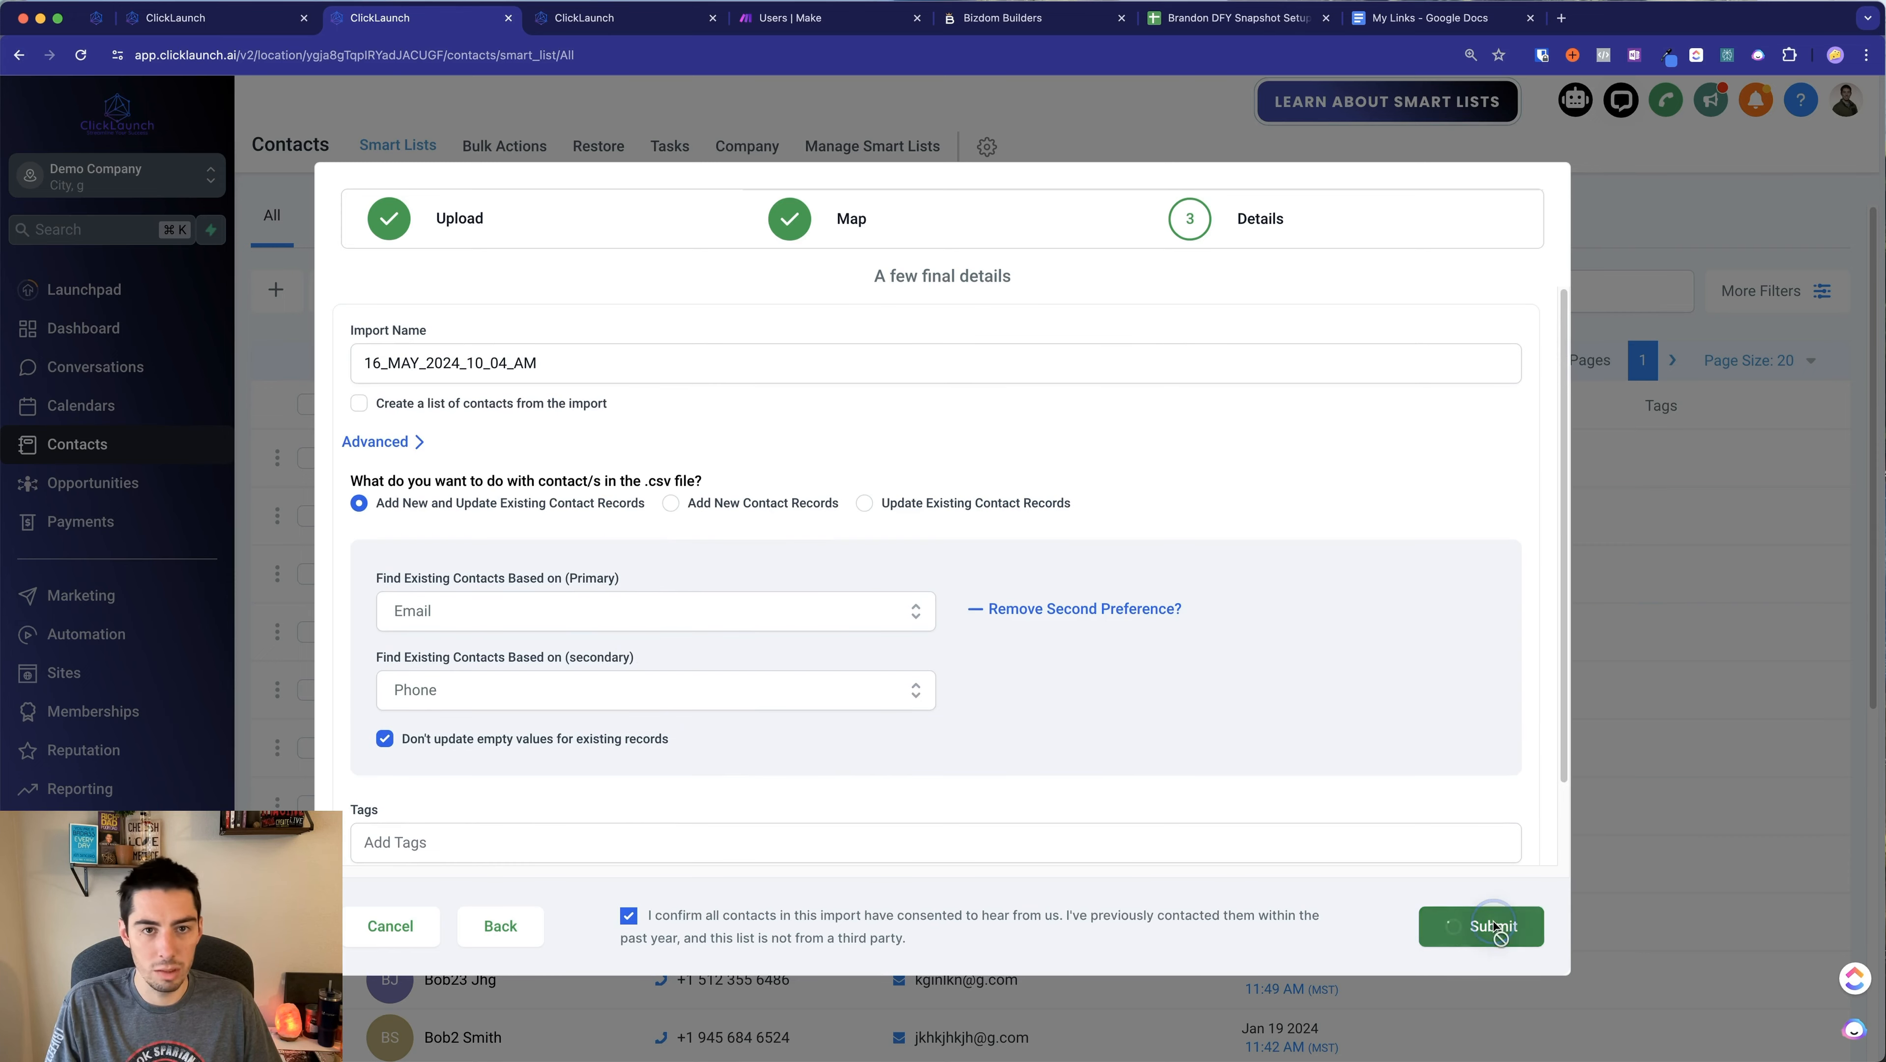
left_click(1494, 927)
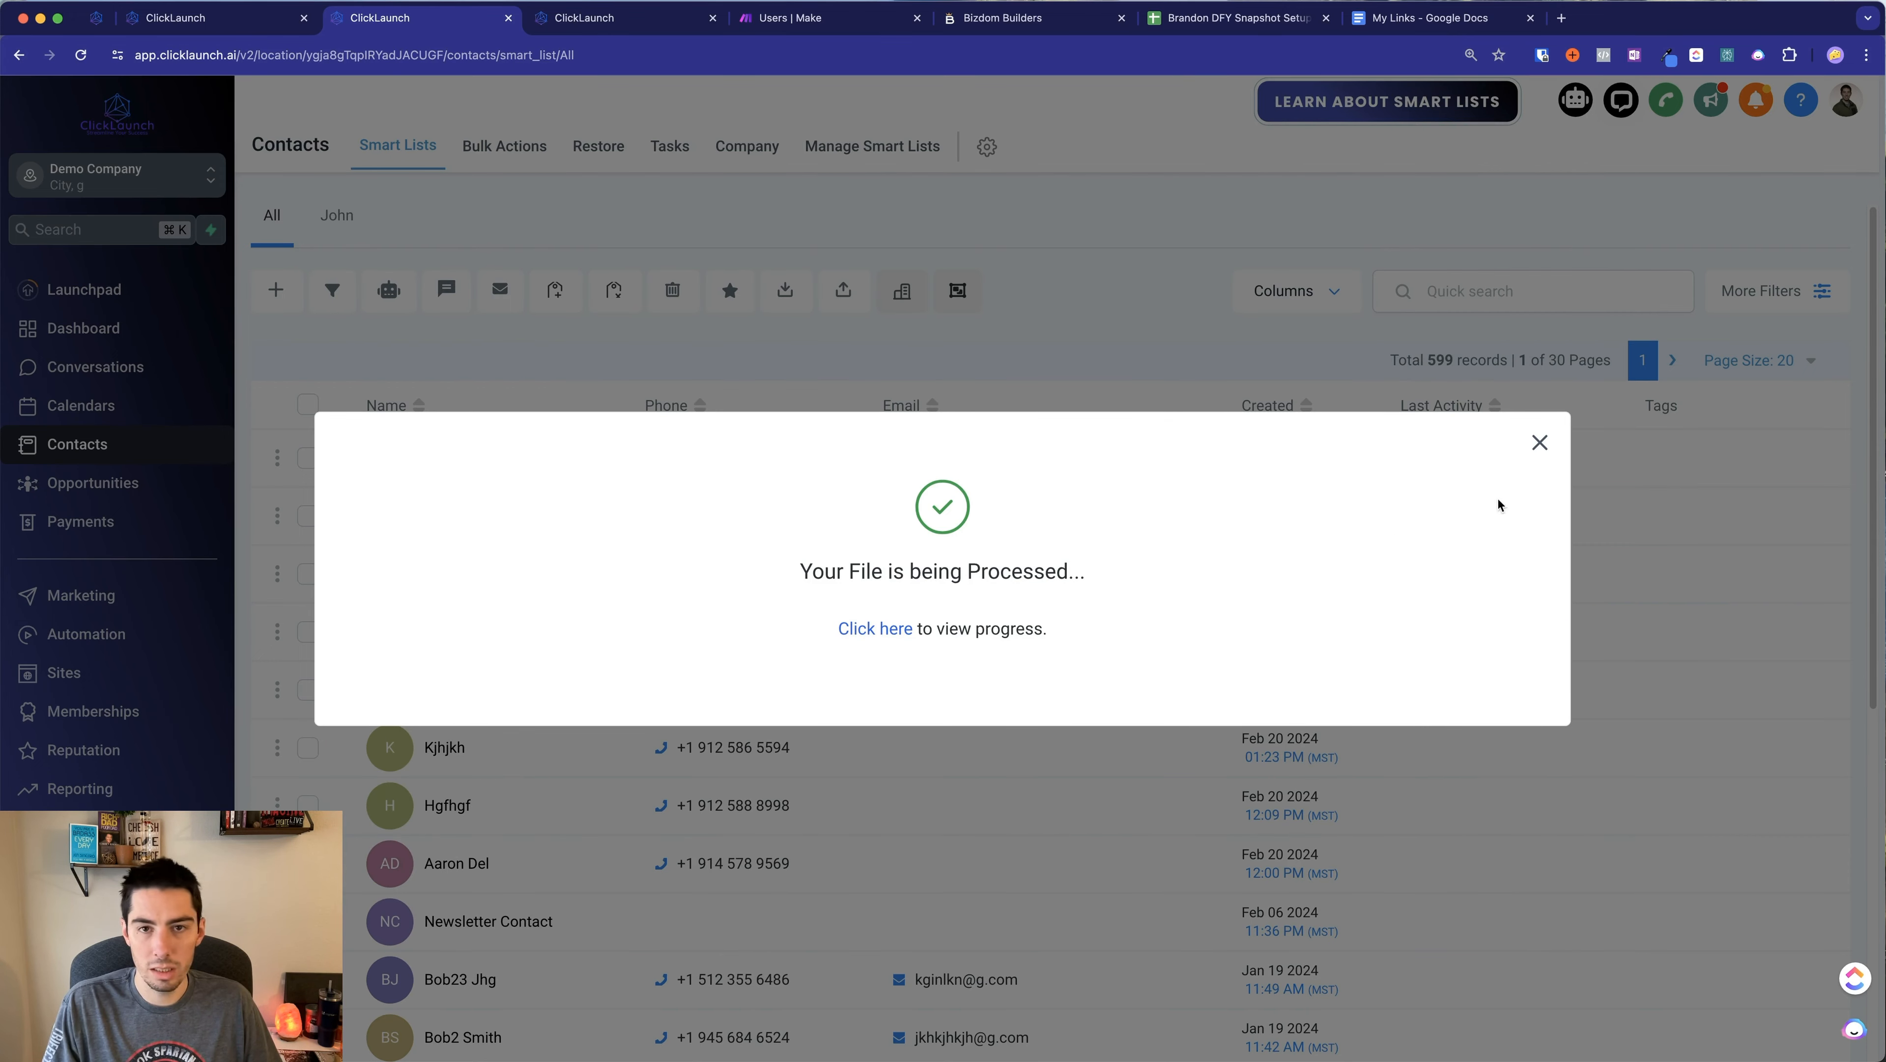
left_click(881, 631)
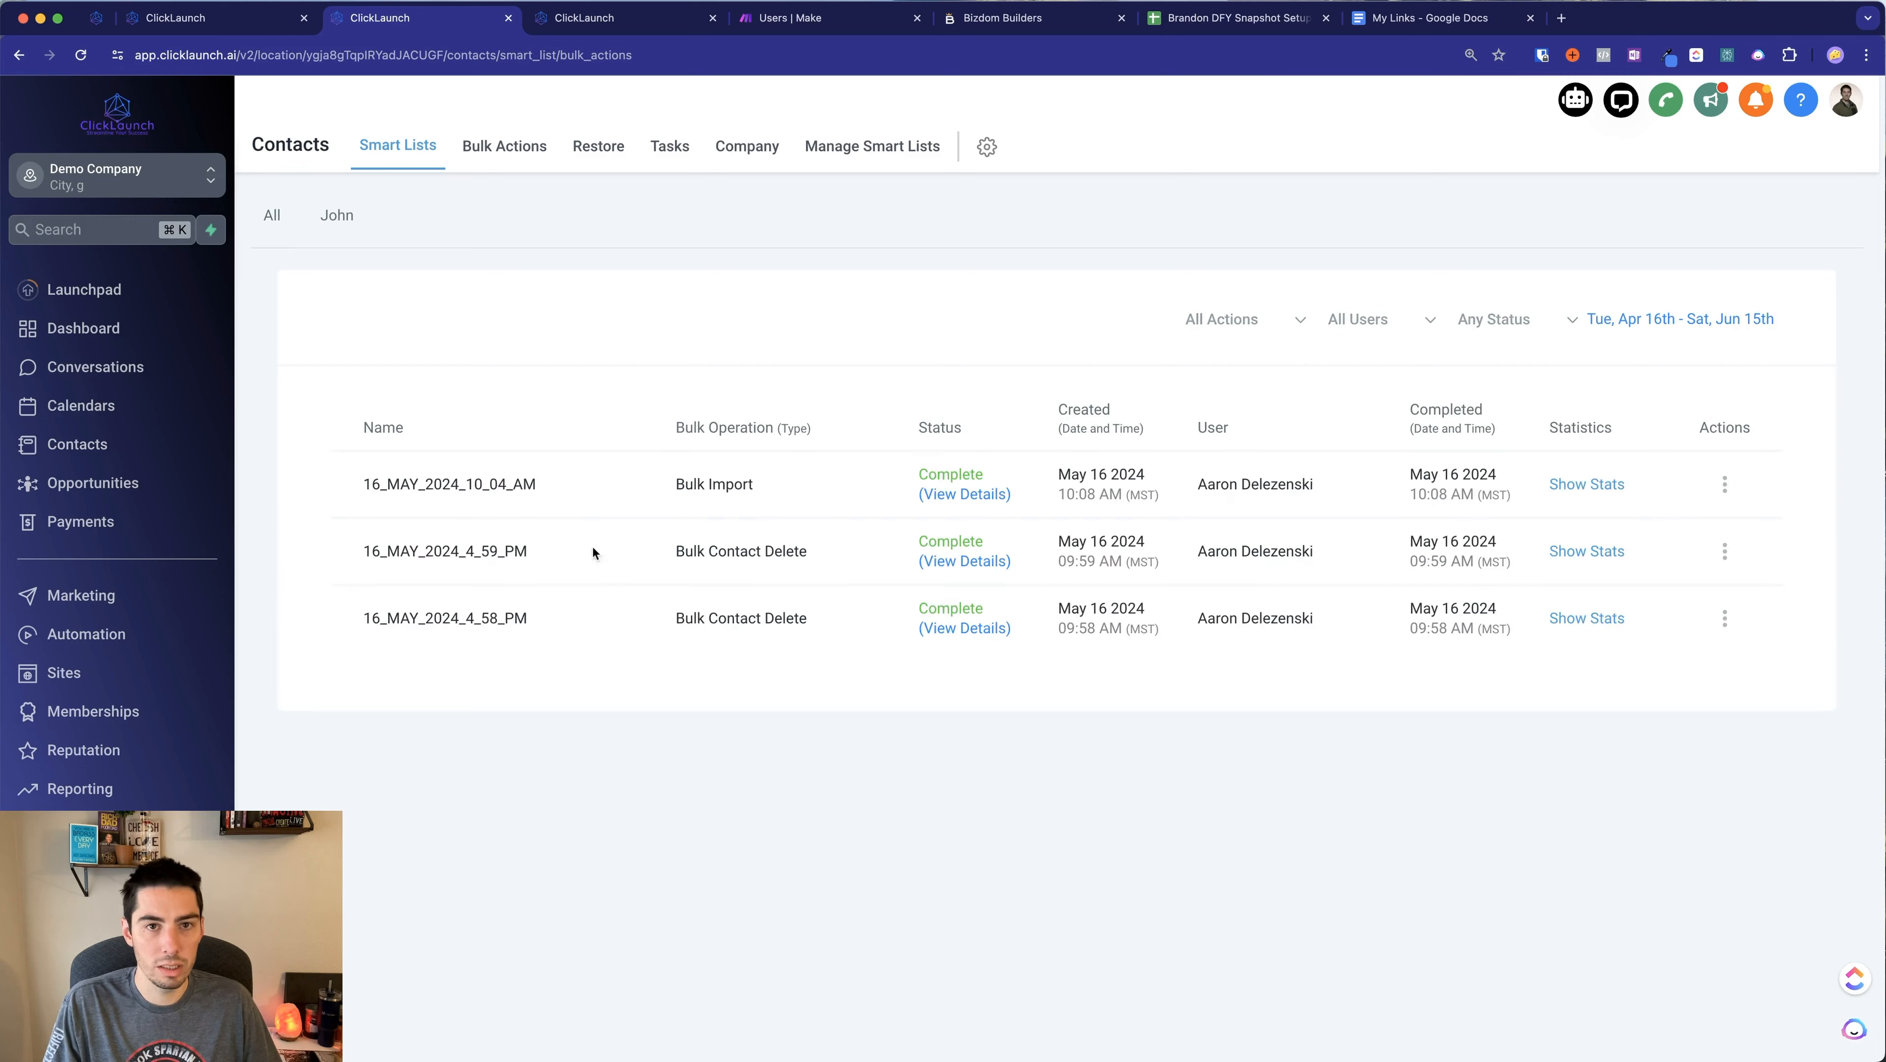
Review the status details and statistics of the 16_MAY_2024_10_04_AM bulk import
left_click(963, 493)
left_click(1277, 148)
left_click(1584, 485)
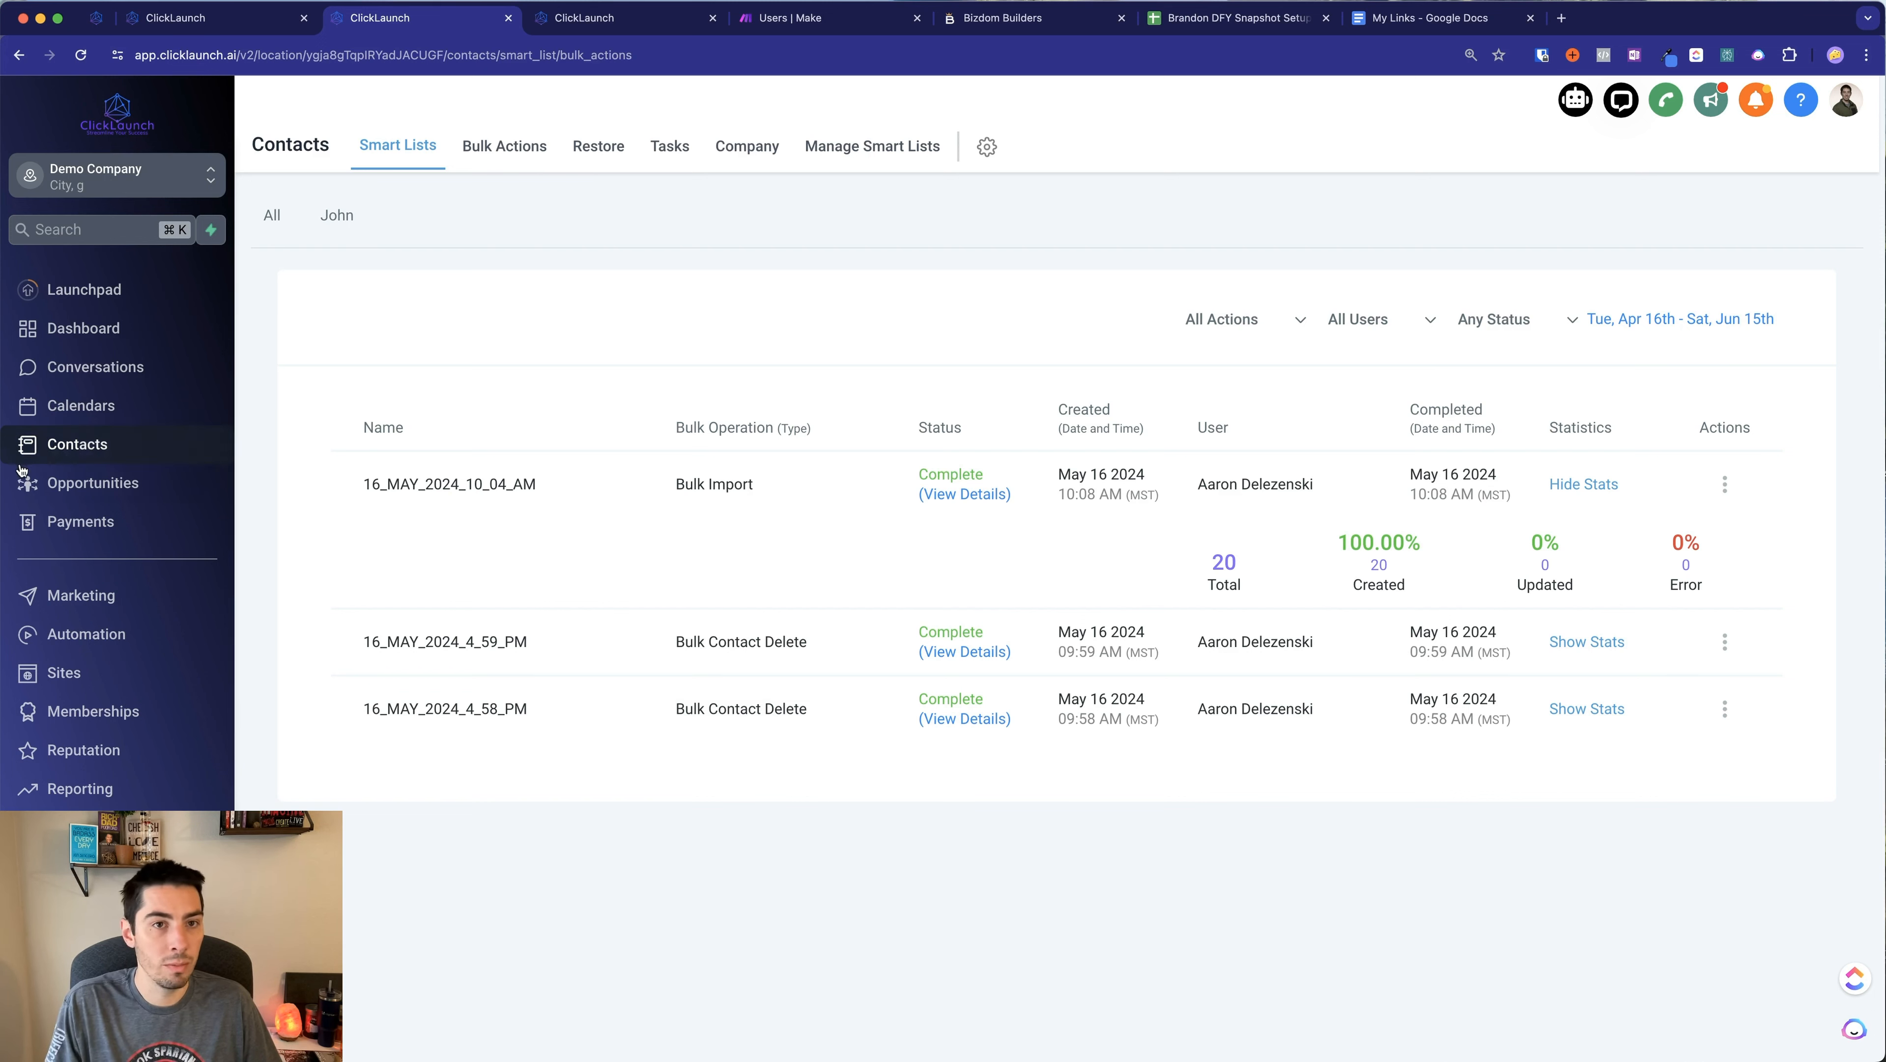
Return to the contacts list, look through the newly imported contacts and open the sixth one's record
left_click(59, 454)
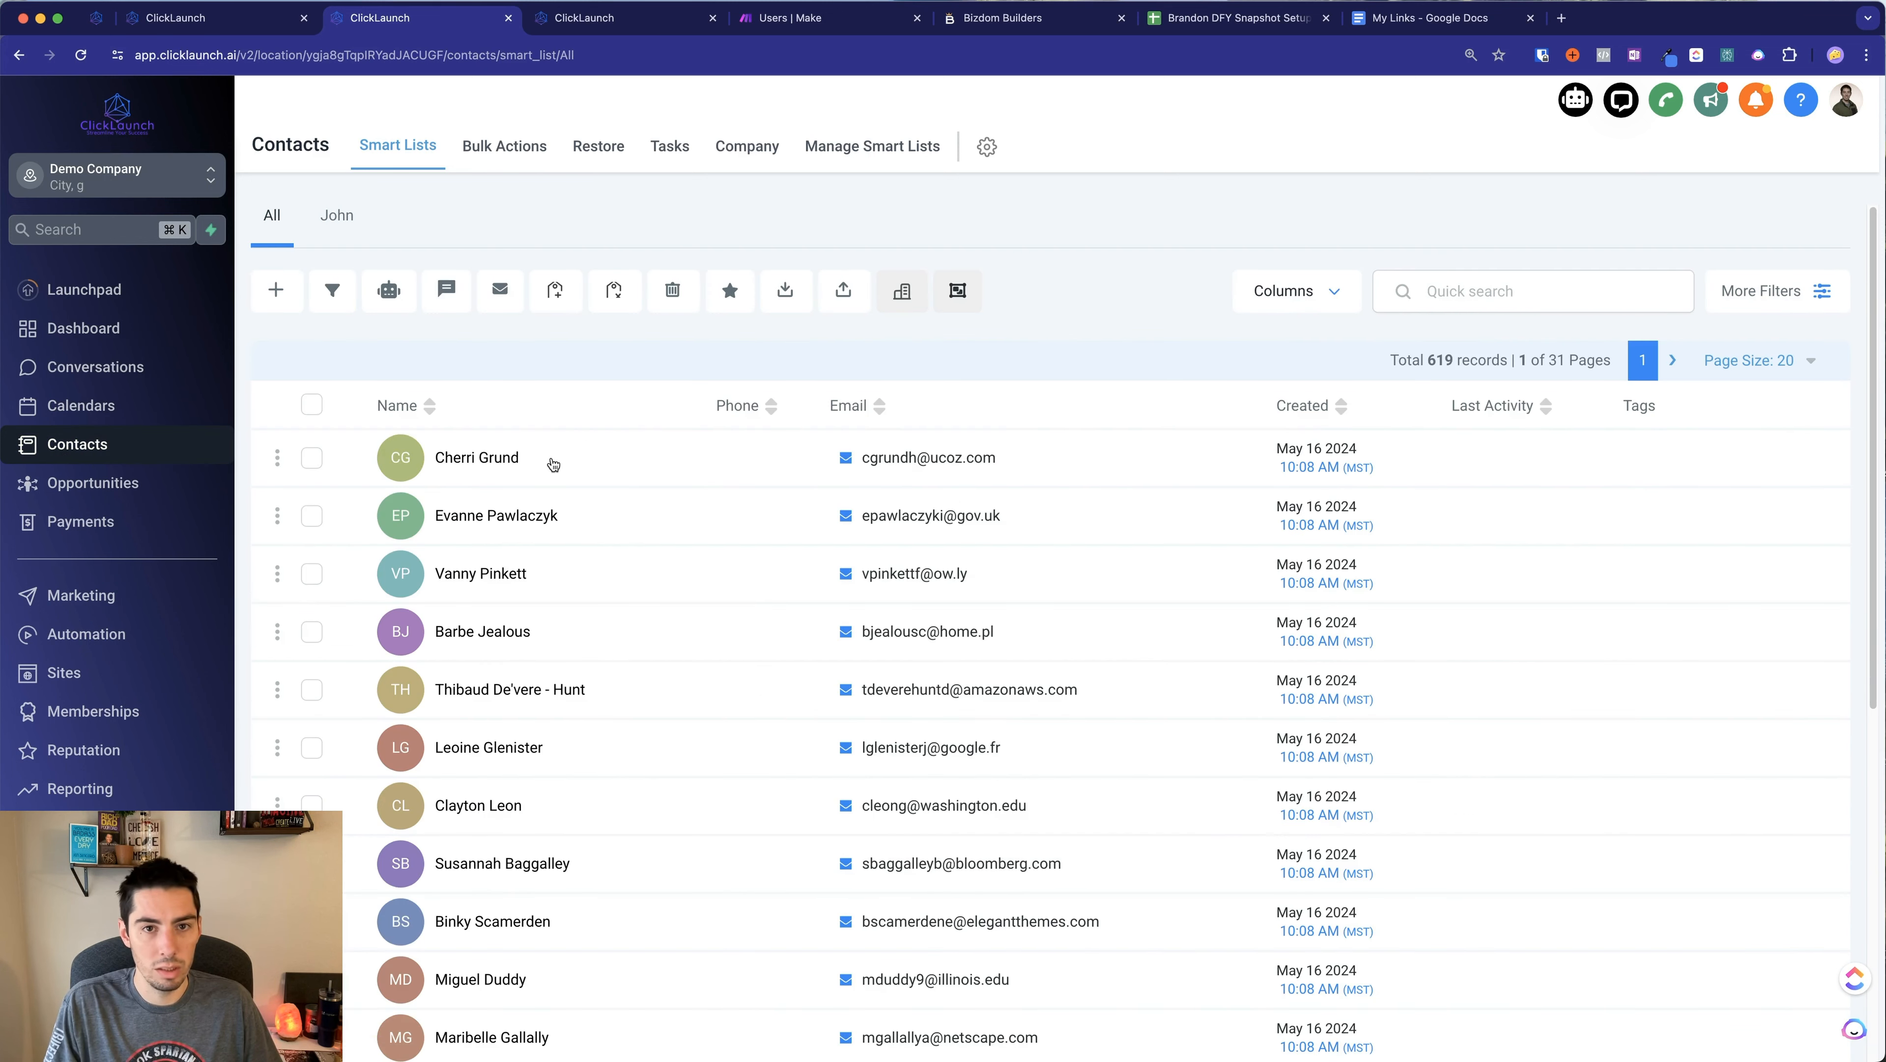
scroll(608, 955, "down", 5)
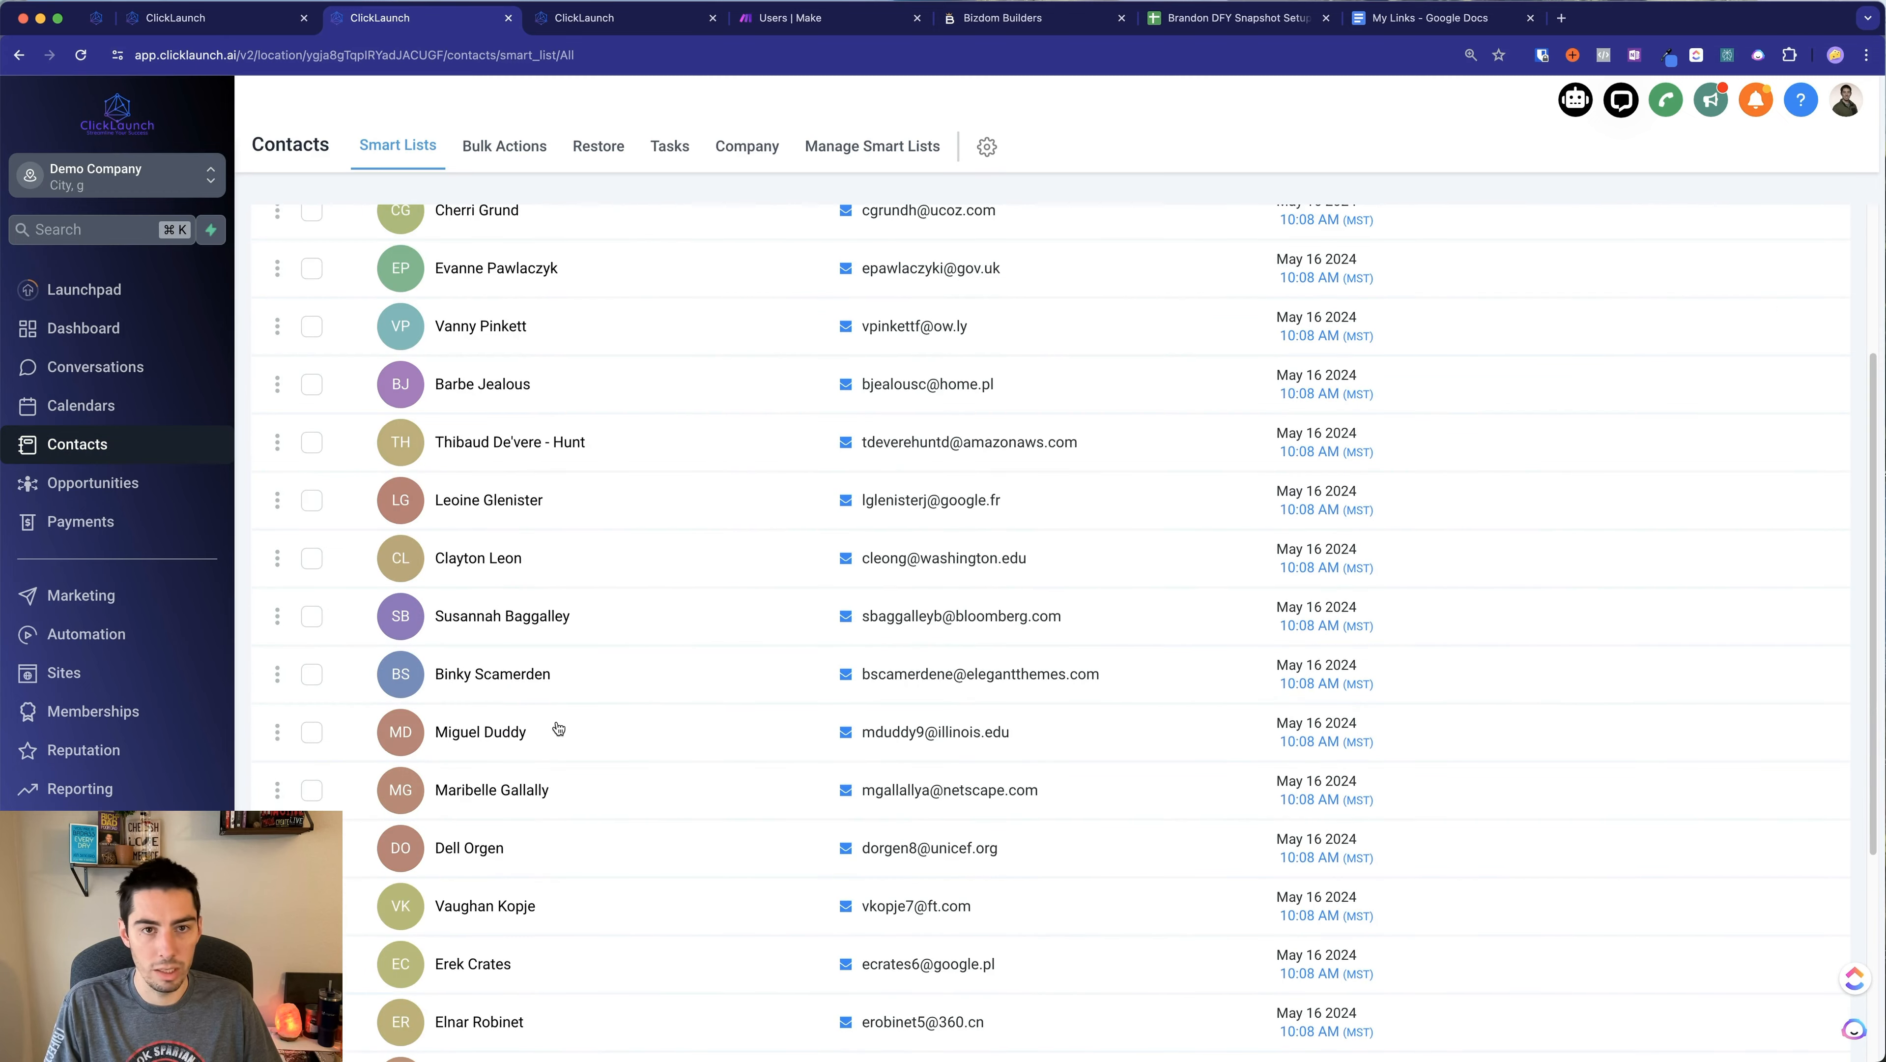
left_click(476, 499)
Expand the contact's Additional Info section and look for the credit score field
scroll(438, 706, "down", 10)
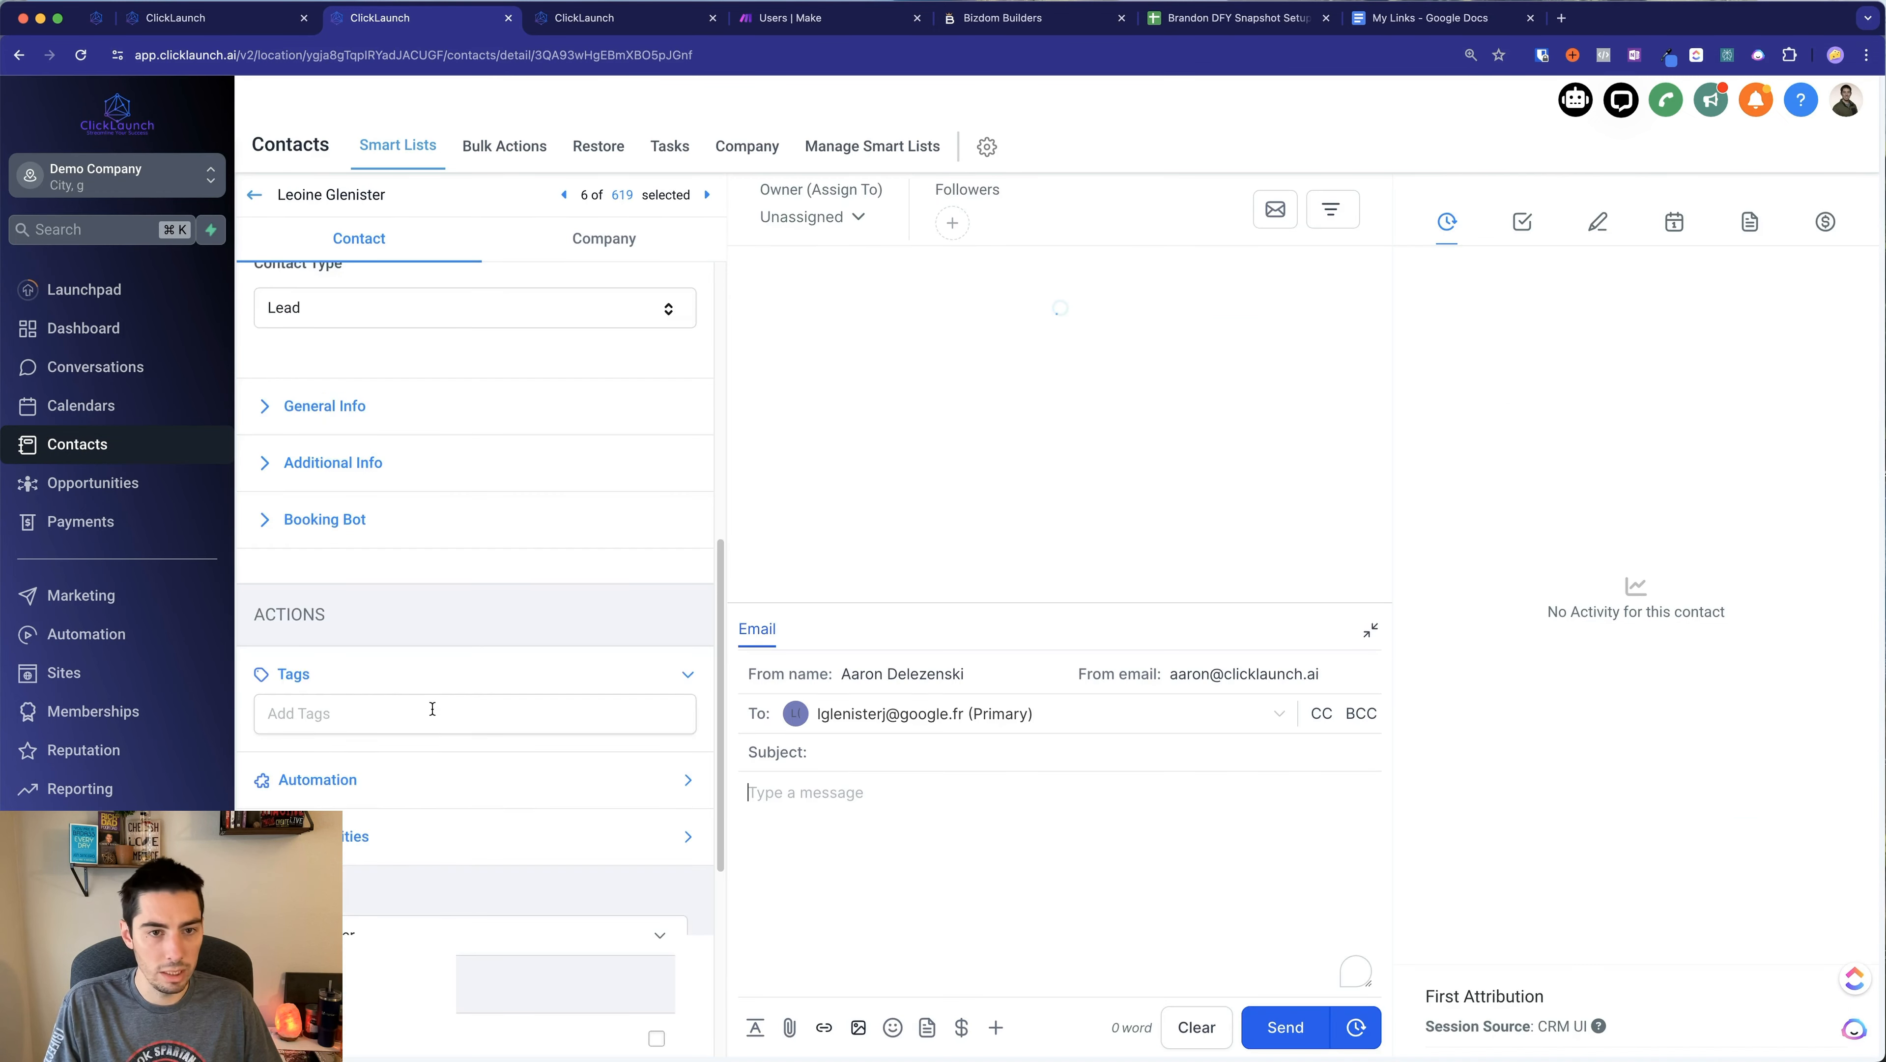
scroll(431, 685, "up", 3)
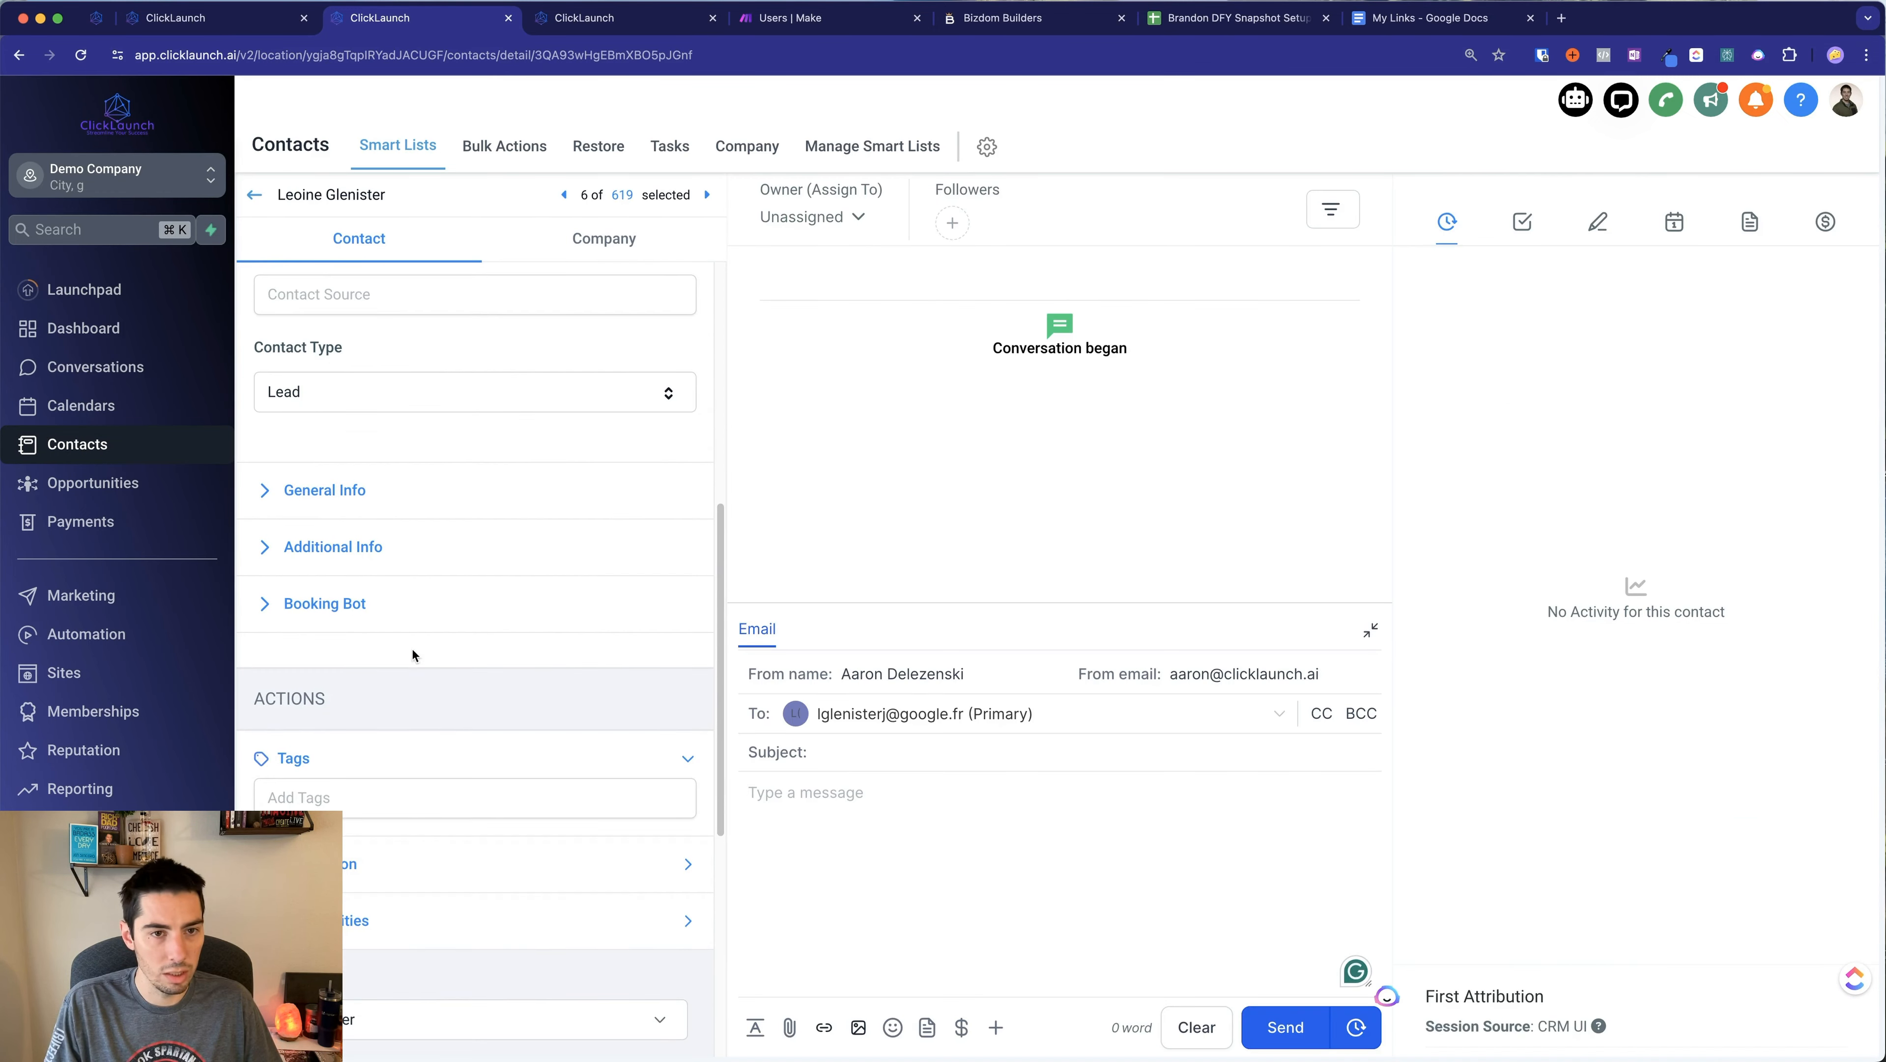
left_click(336, 549)
scroll(471, 640, "down", 10)
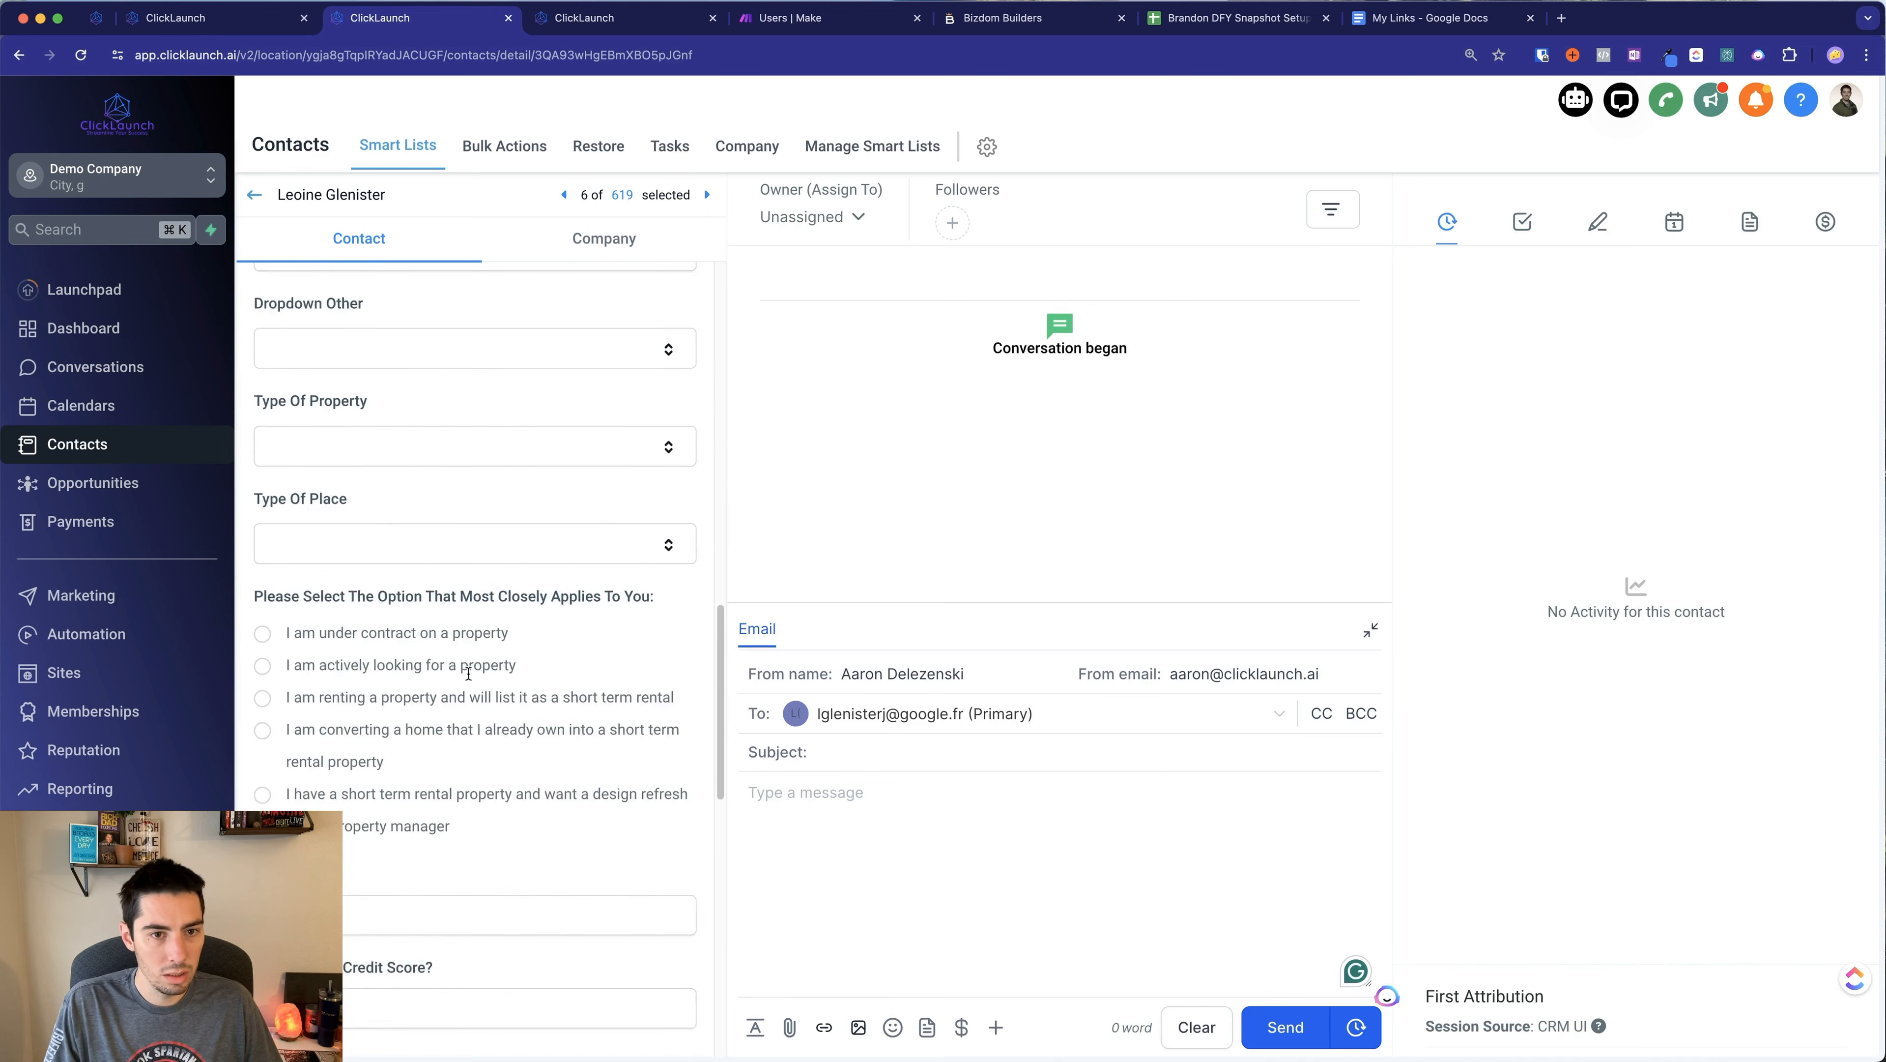